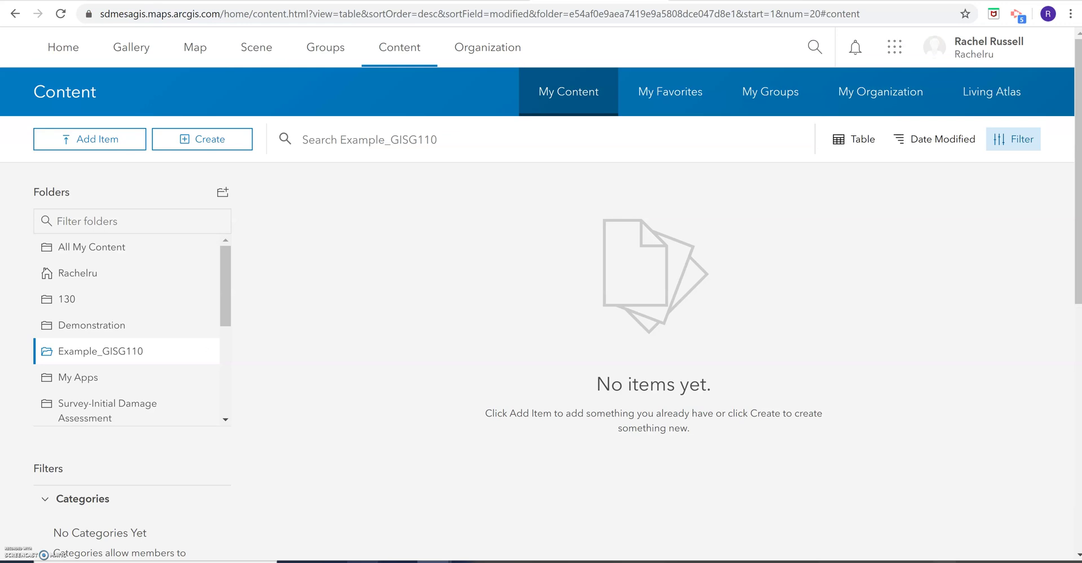
Switch to the Mesa_Ex folder in File Explorer and examine the shapefile component files inside the Parks_SD zip archive
{"action": "mouse_move", "coordinate": [364, 560]}
{"action": "left_click", "coordinate": [440, 519]}
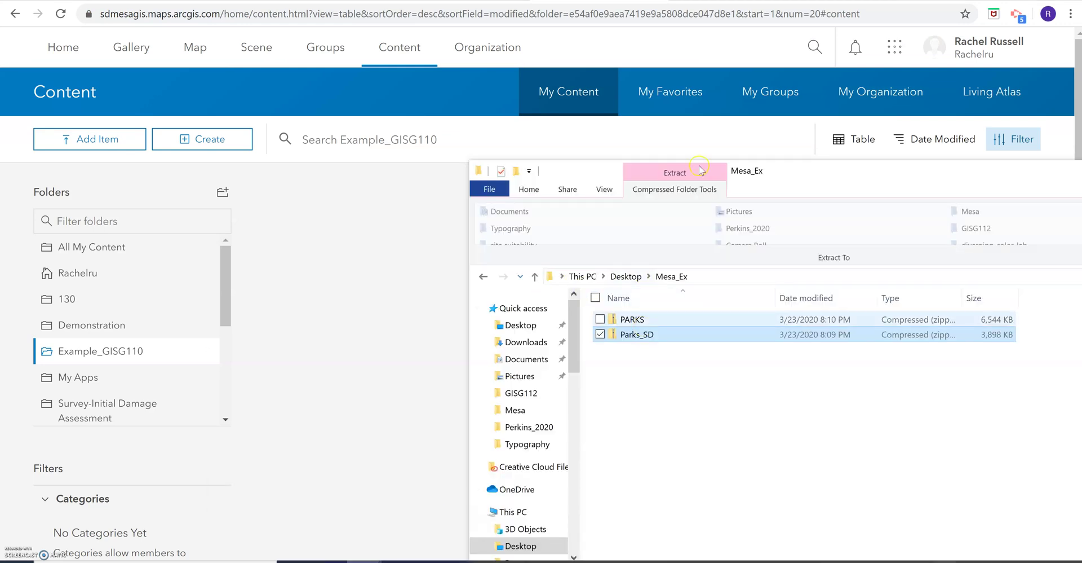
{"action": "left_click_drag", "start_coordinate": [817, 177], "coordinate": [587, 85]}
{"action": "left_click", "coordinate": [416, 245]}
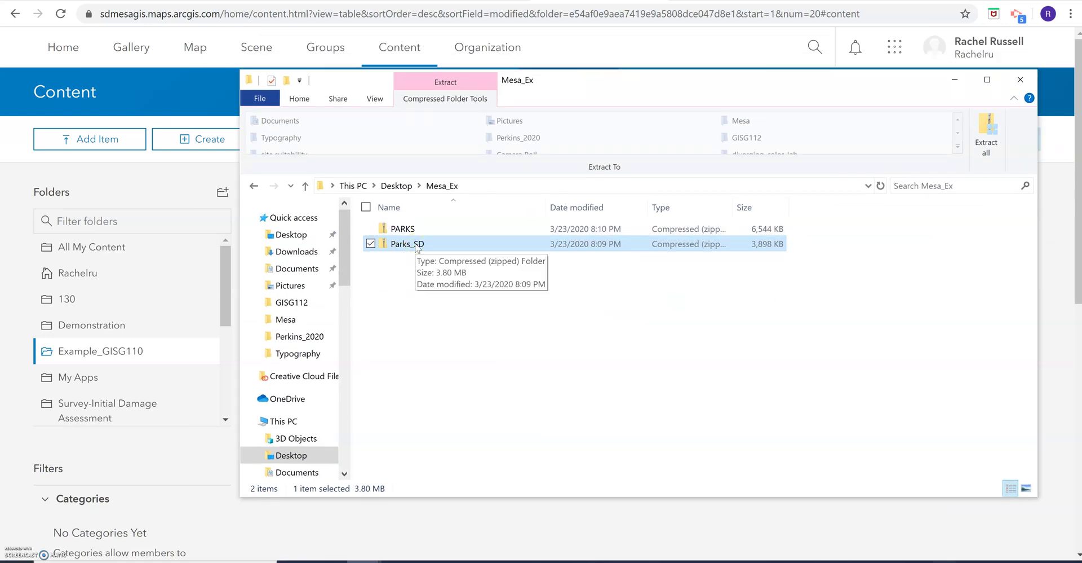
{"action": "double_click", "coordinate": [417, 247]}
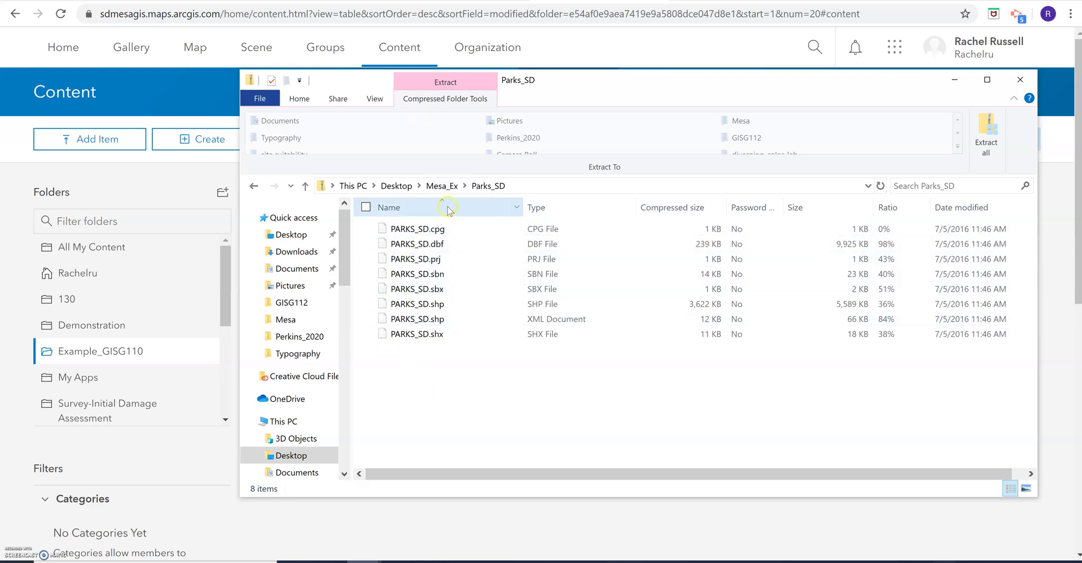
{"action": "left_click_drag", "start_coordinate": [429, 357], "coordinate": [453, 221]}
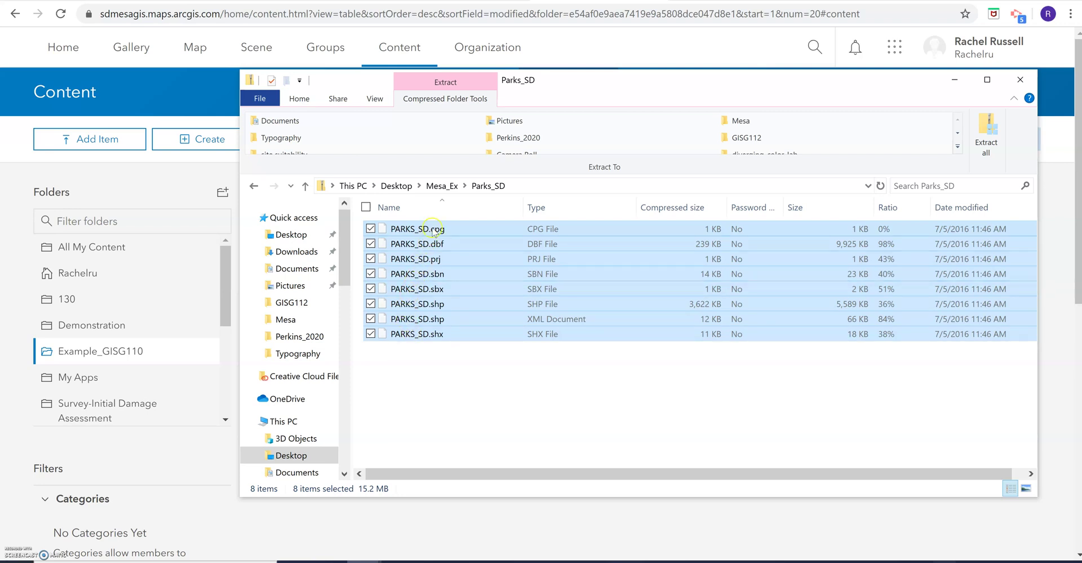
{"action": "left_click", "coordinate": [438, 187]}
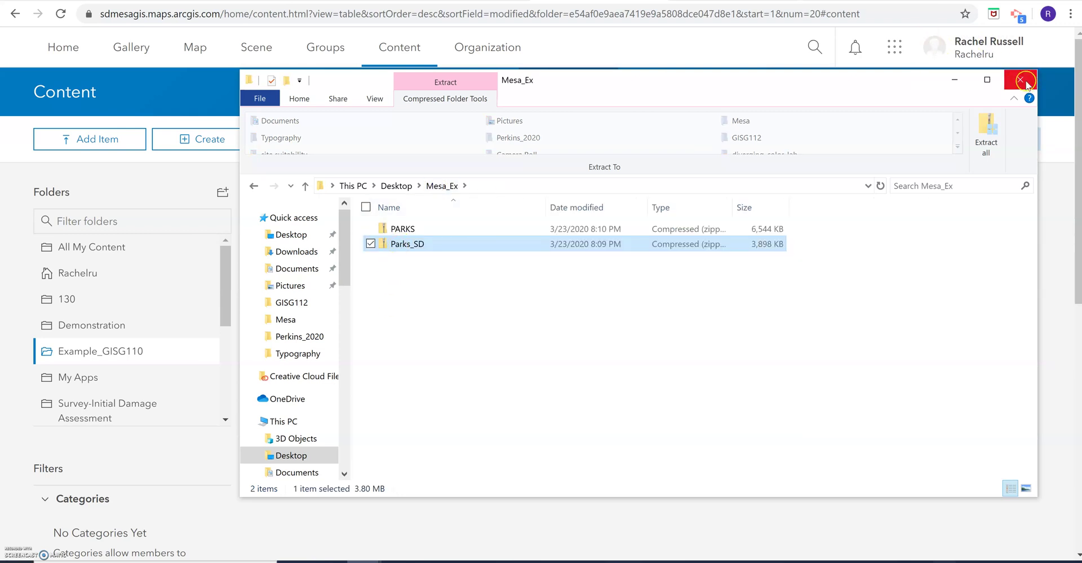
{"action": "left_click", "coordinate": [1022, 80]}
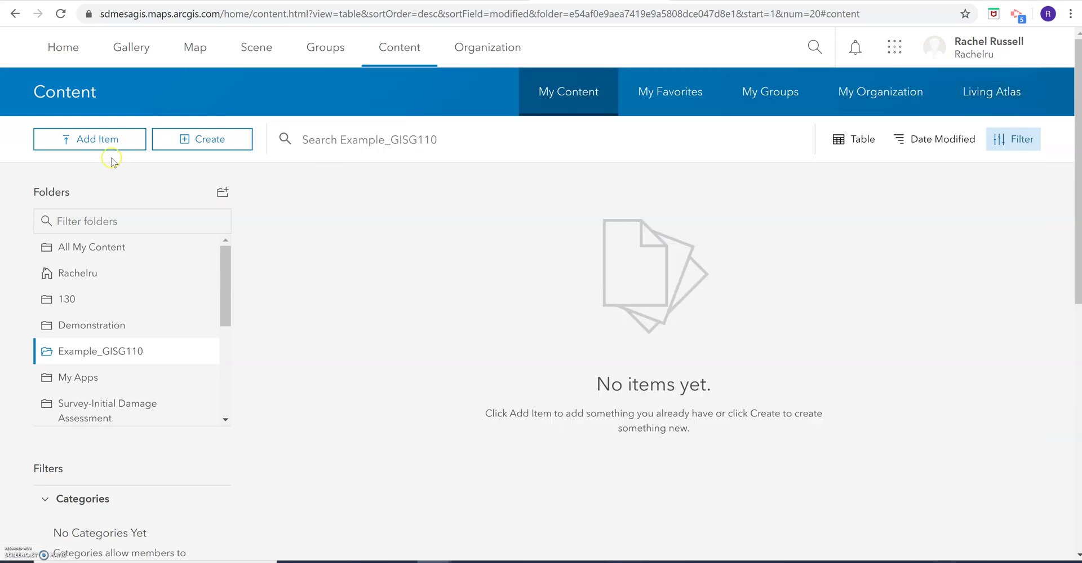
Start adding an item from the computer and choose the Parks_SD zip file from the Mesa_Ex folder
{"action": "left_click", "coordinate": [95, 140]}
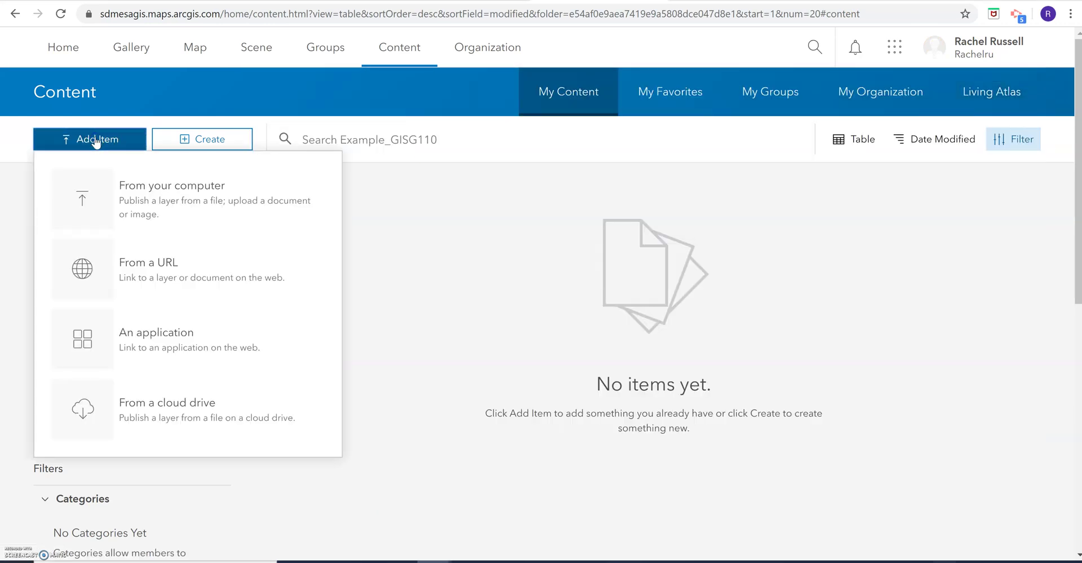
{"action": "left_click", "coordinate": [86, 213]}
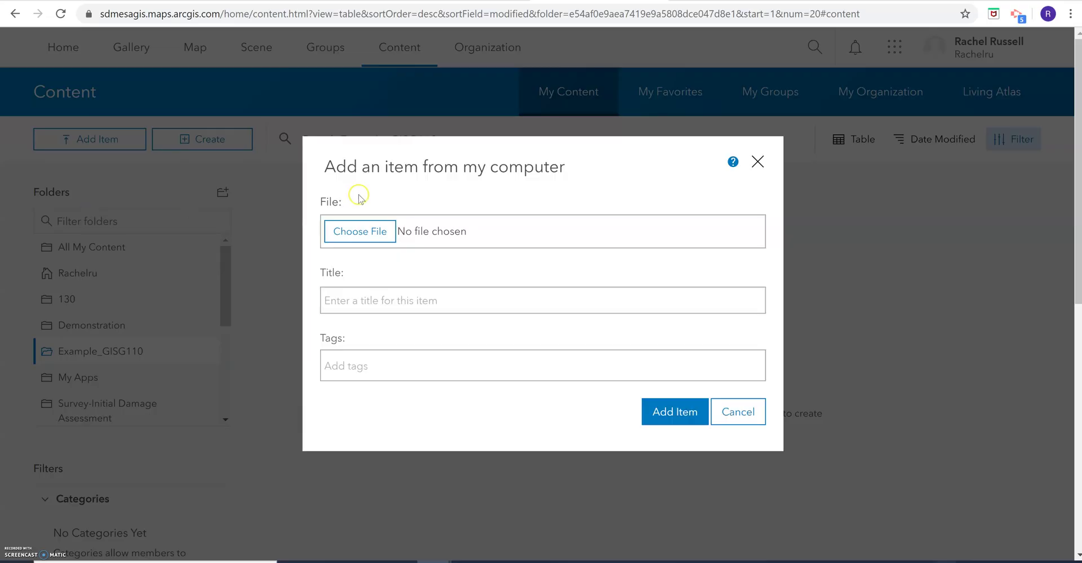
{"action": "left_click", "coordinate": [359, 238]}
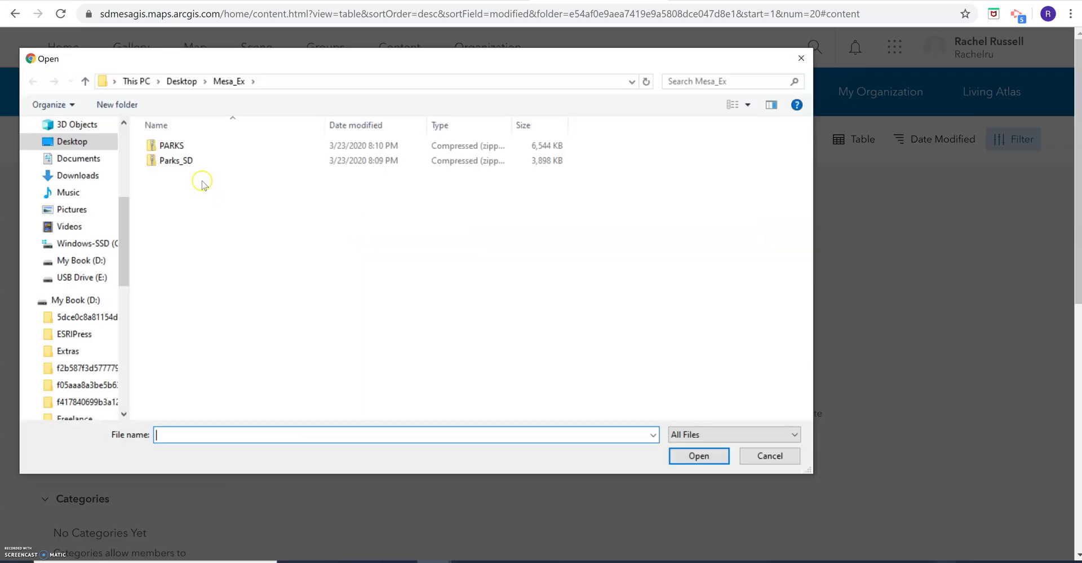
{"action": "left_click", "coordinate": [172, 160]}
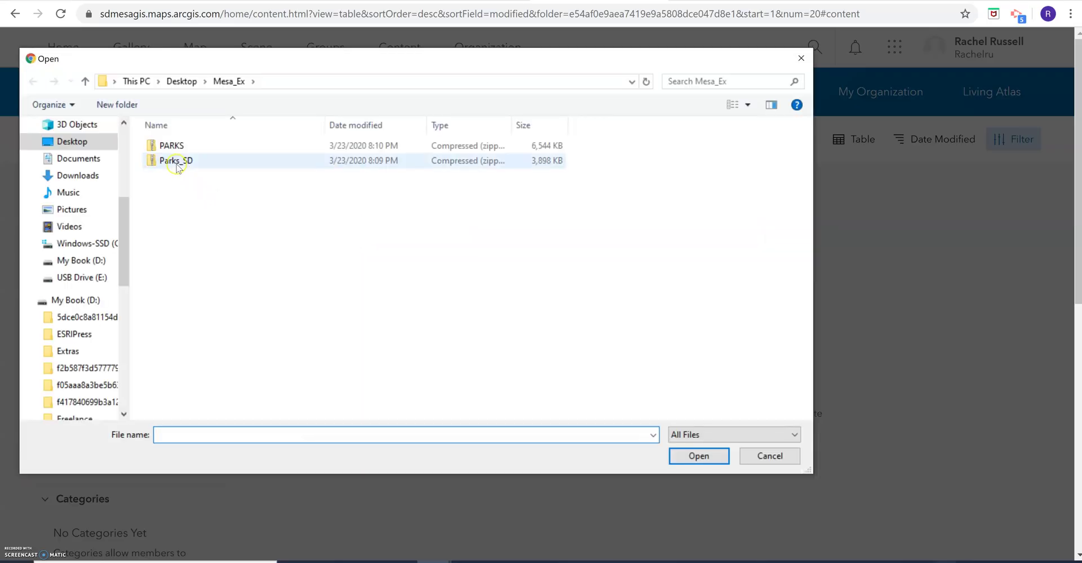
{"action": "left_click", "coordinate": [694, 455]}
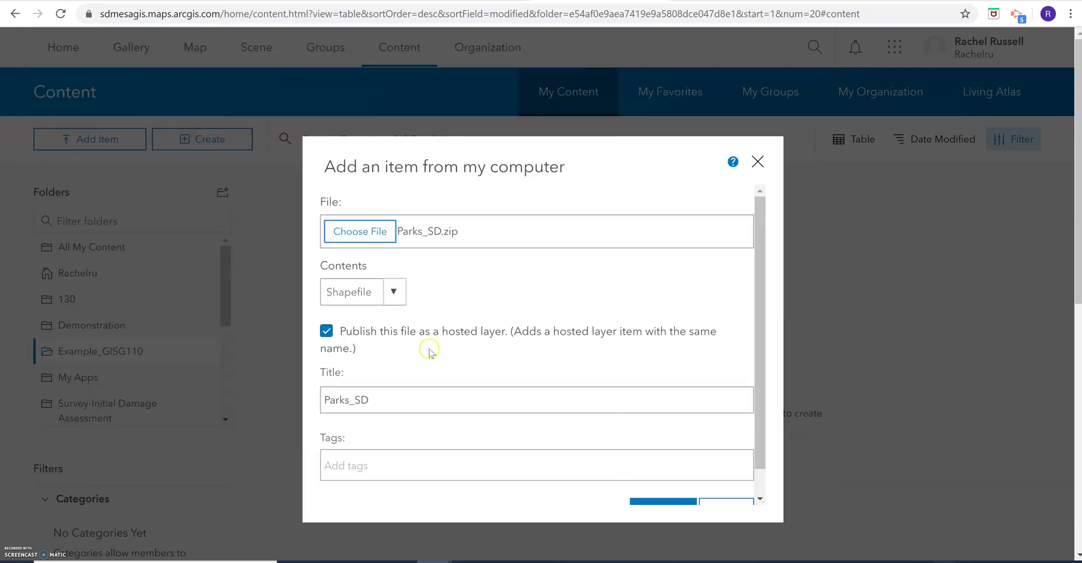
Tag the Parks_SD shapefile with San Diego and Parks, and add it as a published hosted layer
{"action": "left_click", "coordinate": [402, 288]}
{"action": "left_click", "coordinate": [402, 289]}
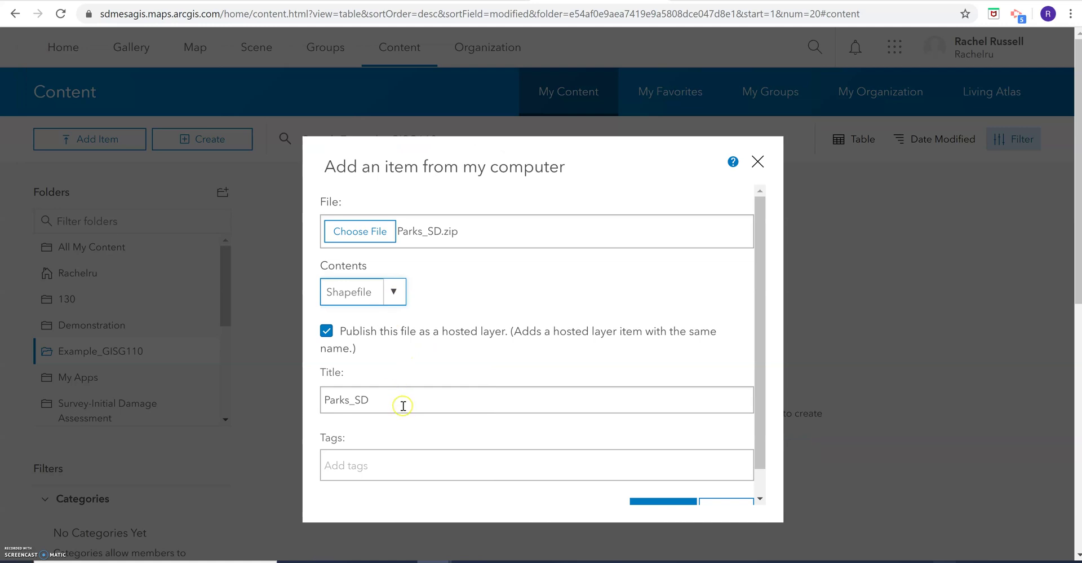
{"action": "left_click", "coordinate": [376, 465]}
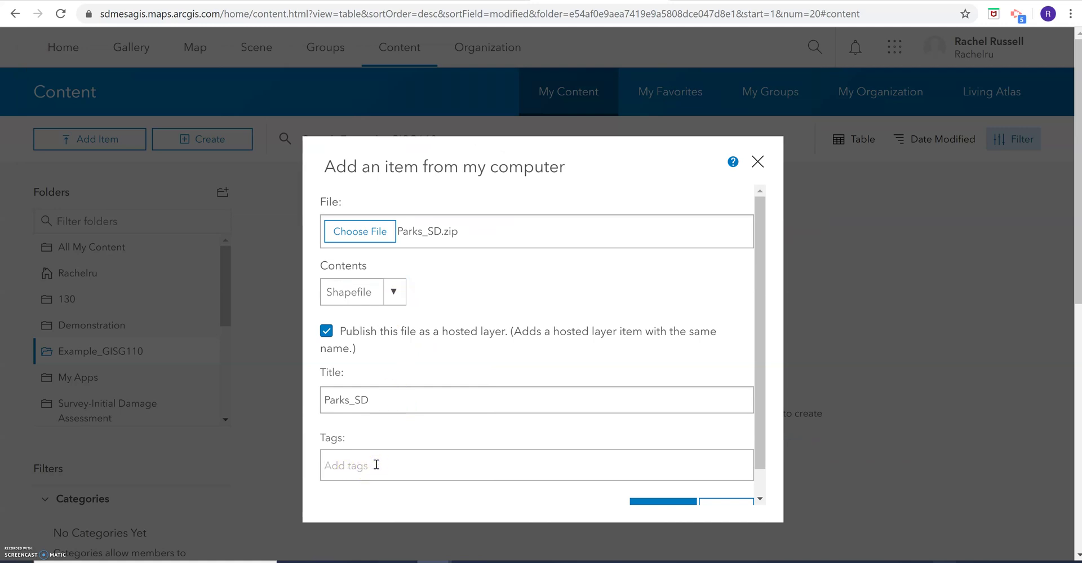
{"action": "type", "text": "San Diego"}
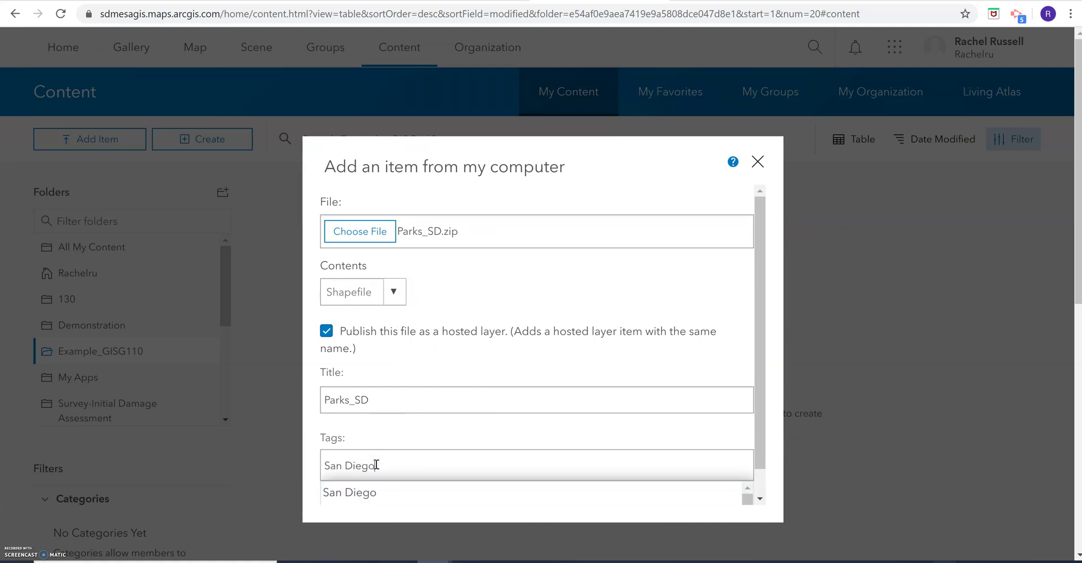
{"action": "key", "text": "Return"}
{"action": "type", "text": "Parks"}
{"action": "key", "text": "Return"}
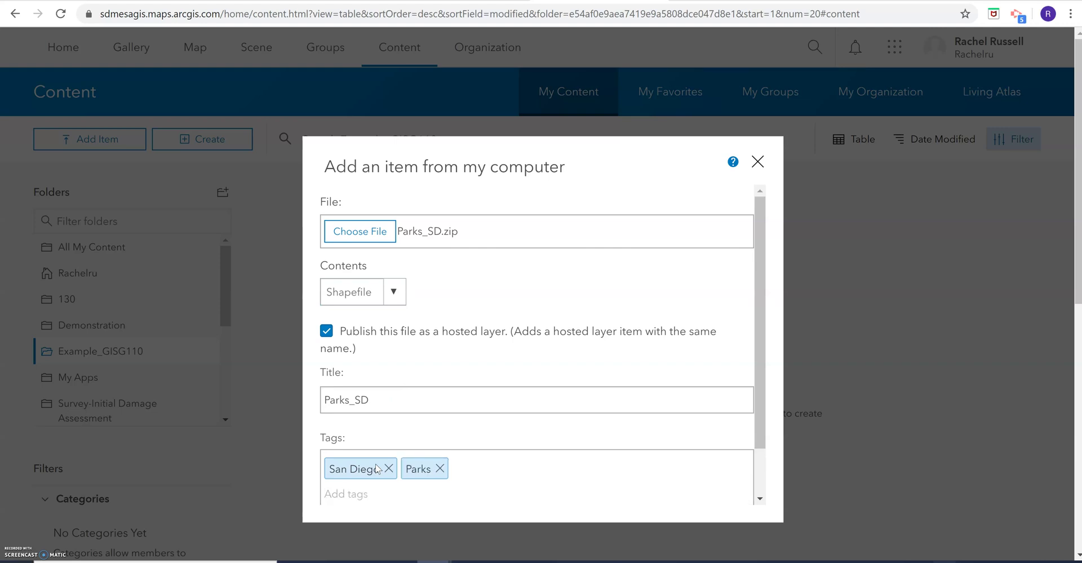
{"action": "scroll", "coordinate": [756, 316], "scroll_direction": "down", "scroll_amount": 1}
{"action": "left_click", "coordinate": [651, 484]}
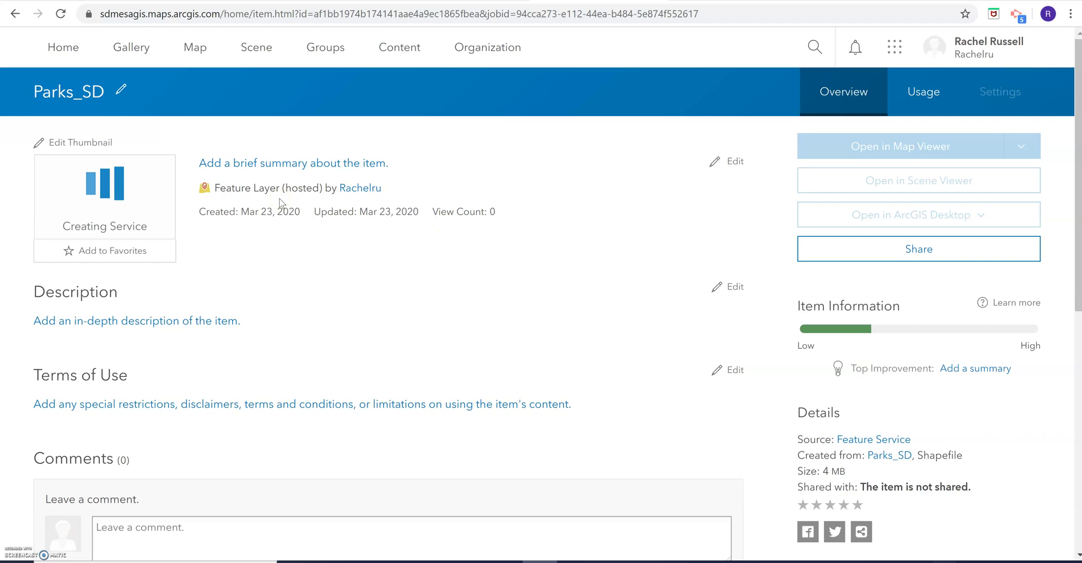
Review the summary, description and layer details on the Parks_SD item page, leaving the summary unedited
{"action": "left_click", "coordinate": [185, 227]}
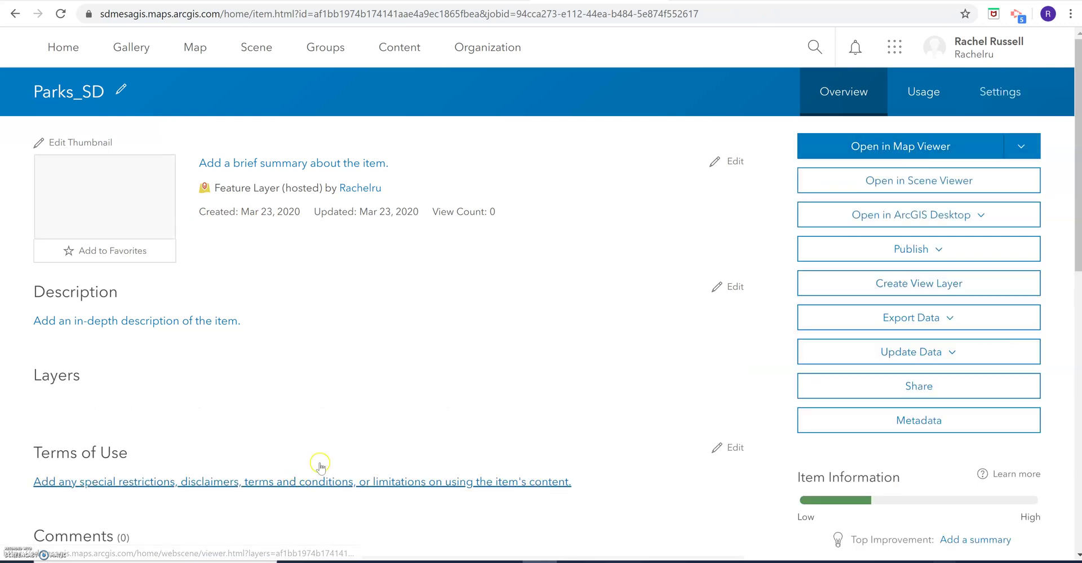
{"action": "left_click", "coordinate": [297, 164]}
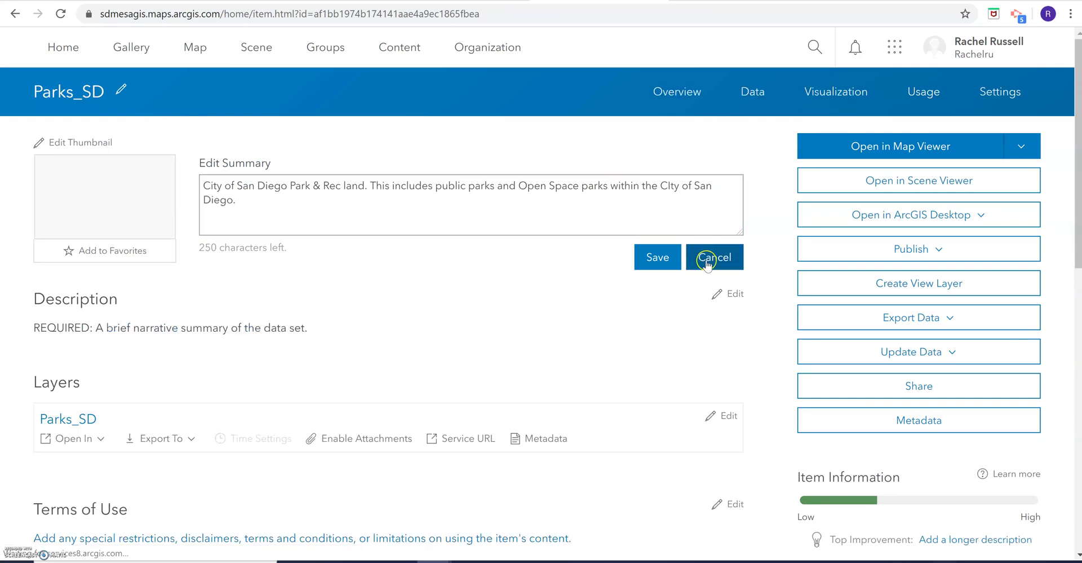
{"action": "left_click", "coordinate": [711, 257]}
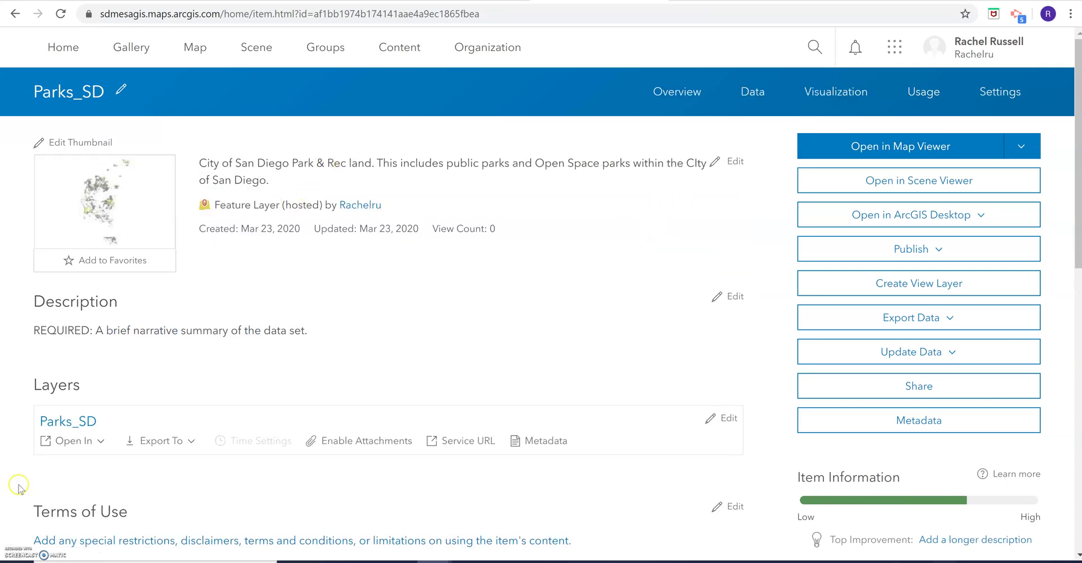
{"action": "scroll", "coordinate": [255, 411], "scroll_direction": "down", "scroll_amount": 4}
{"action": "scroll", "coordinate": [255, 413], "scroll_direction": "up", "scroll_amount": 4}
Open the Parks_SD layer in Map Viewer and apply the Location (Single symbol) drawing style
{"action": "left_click", "coordinate": [919, 146]}
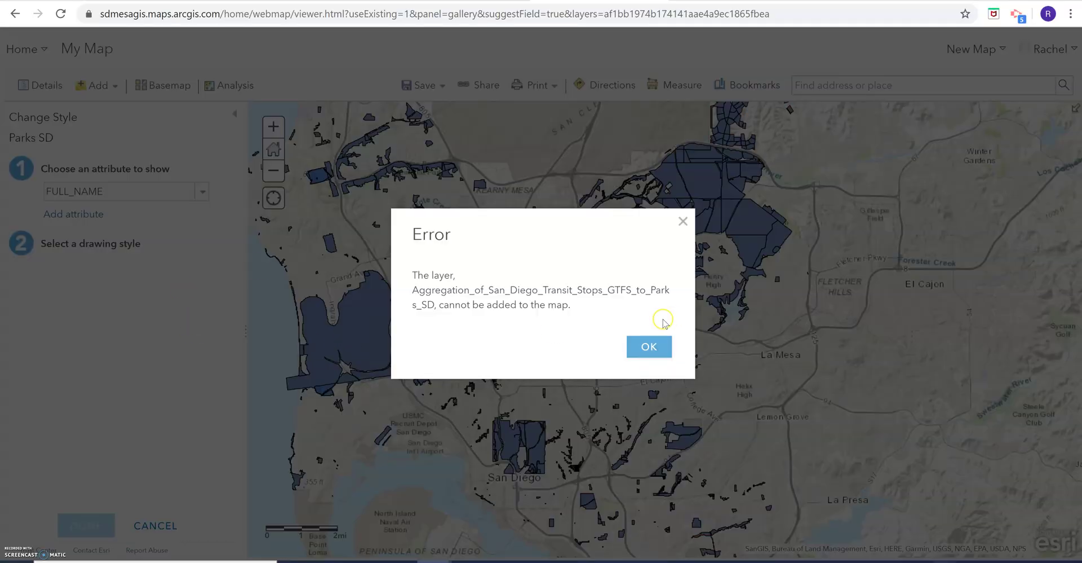
{"action": "left_click", "coordinate": [649, 347]}
{"action": "left_click", "coordinate": [113, 454]}
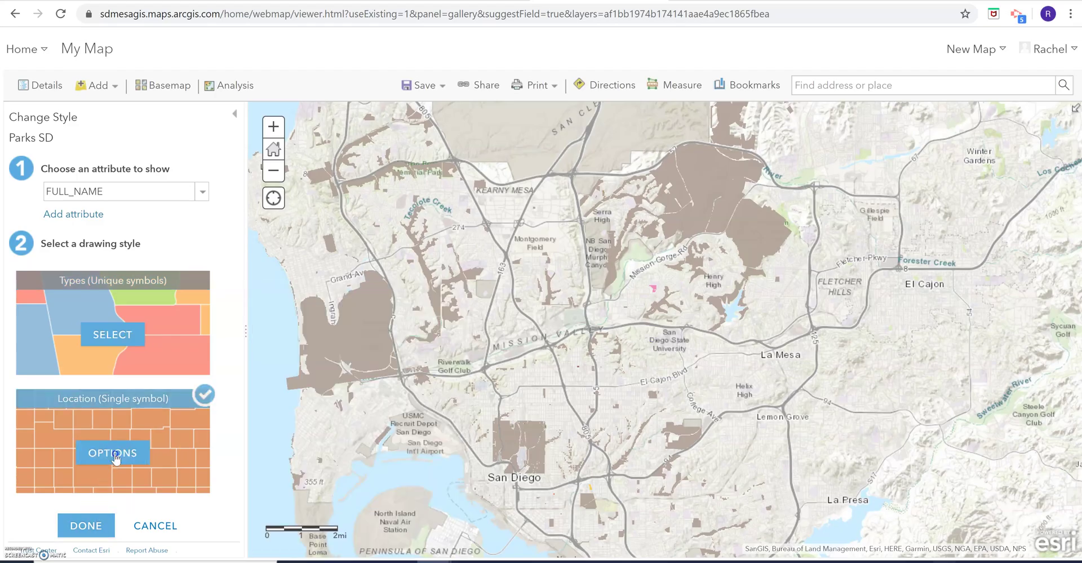
{"action": "left_click", "coordinate": [86, 518]}
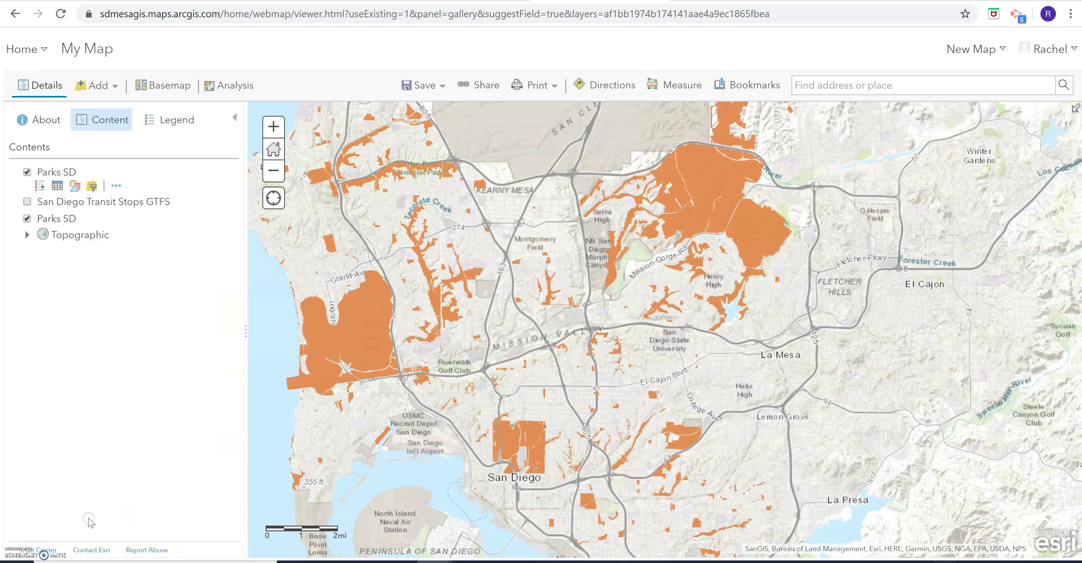
Turn on the San Diego Transit Stops GTFS layer to identify it, and remove it from the map
{"action": "right_click", "coordinate": [75, 205]}
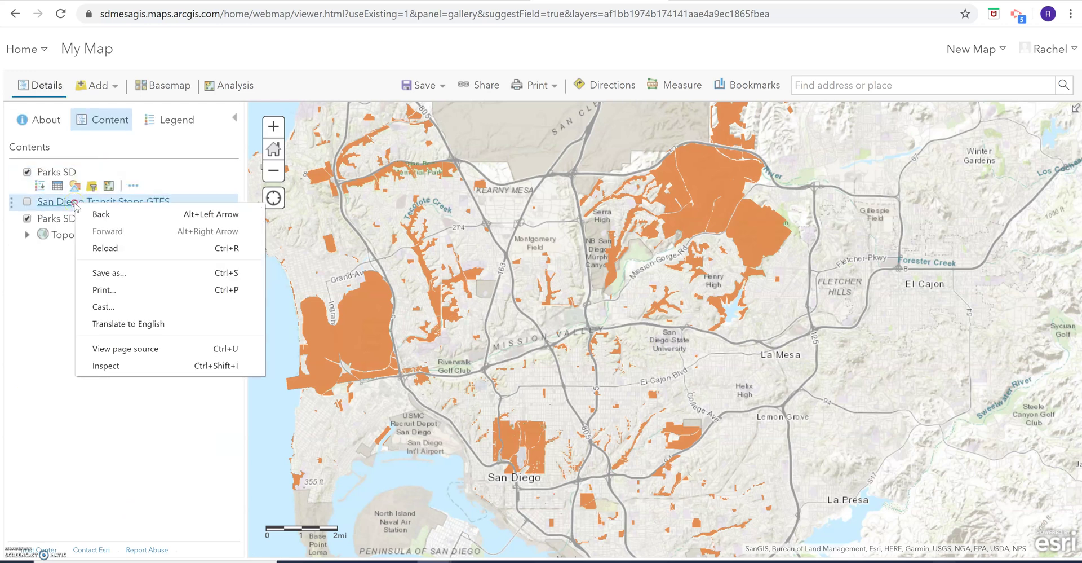
{"action": "left_click", "coordinate": [26, 201]}
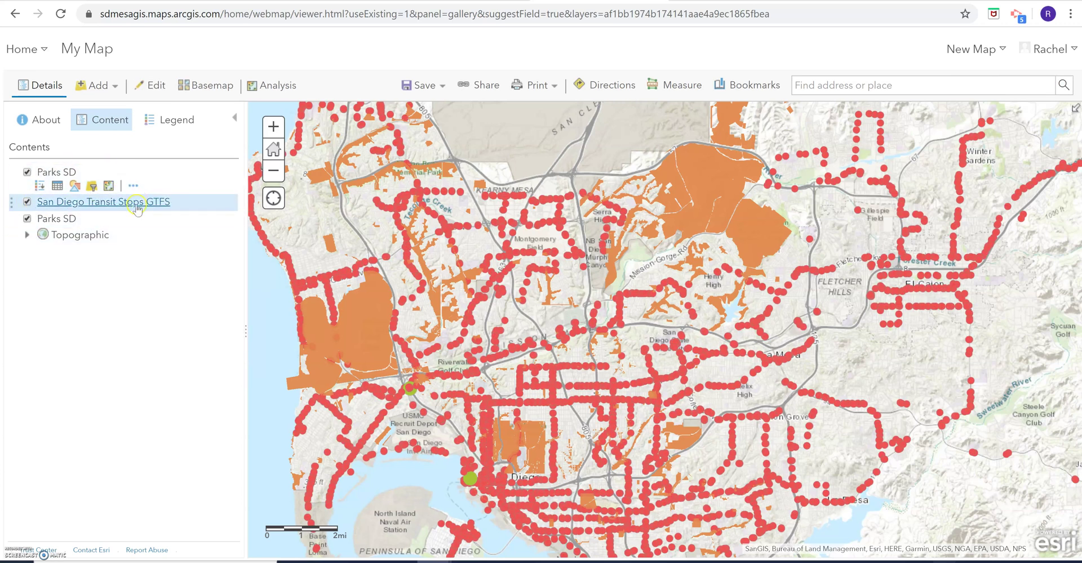
{"action": "left_click", "coordinate": [50, 203]}
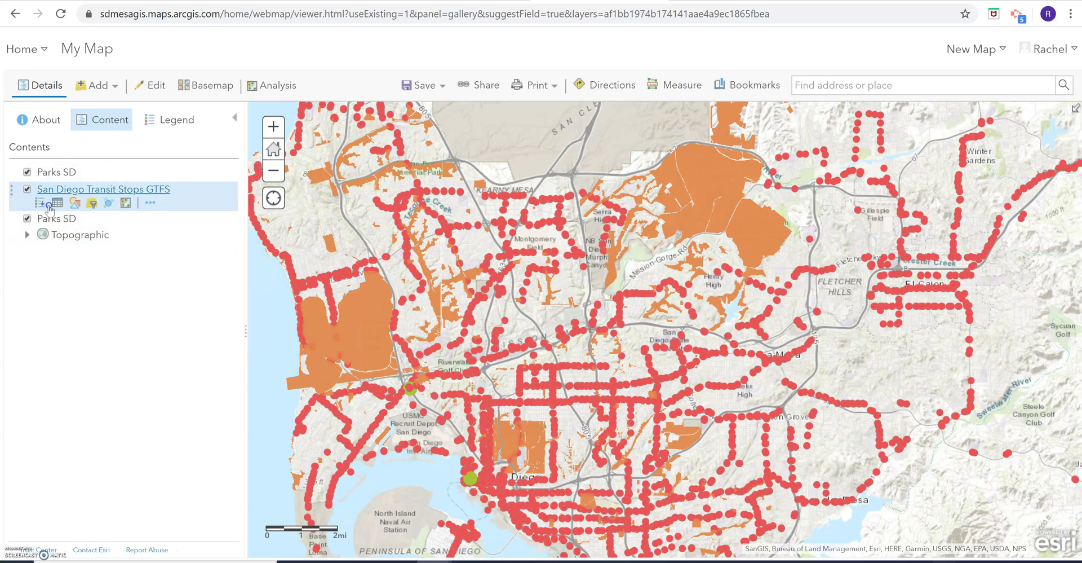
{"action": "left_click", "coordinate": [150, 201]}
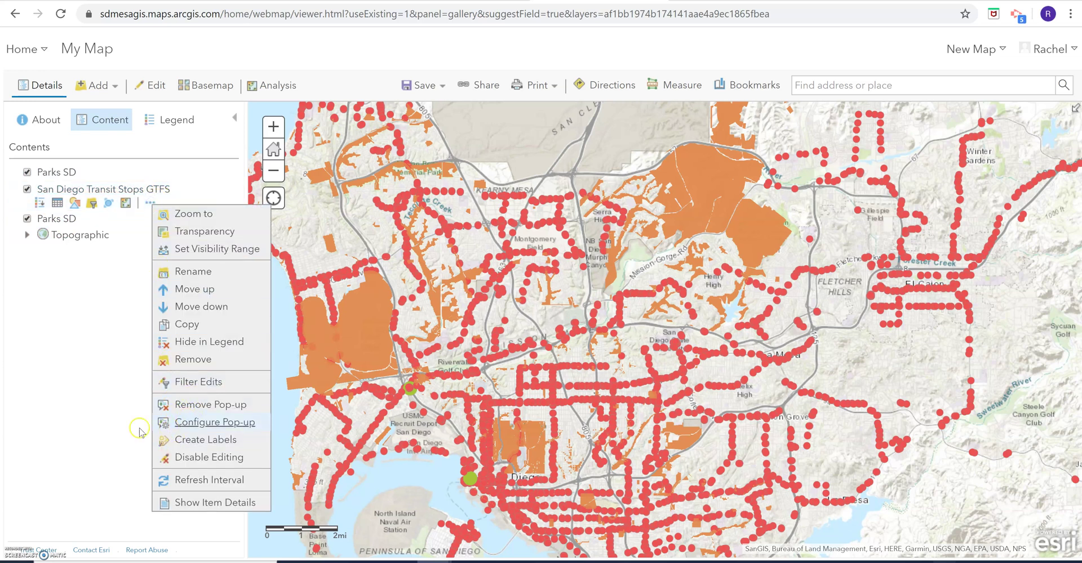
{"action": "left_click", "coordinate": [193, 358]}
{"action": "left_click", "coordinate": [509, 336]}
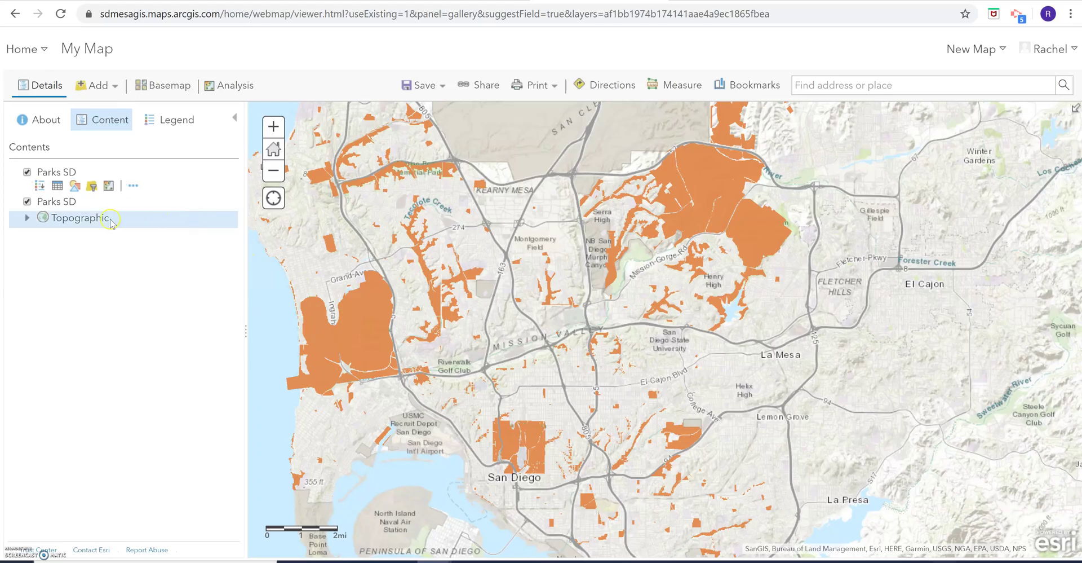
Remove the duplicate Parks SD layer directly above the Topographic basemap from the map
{"action": "mouse_move", "coordinate": [83, 203]}
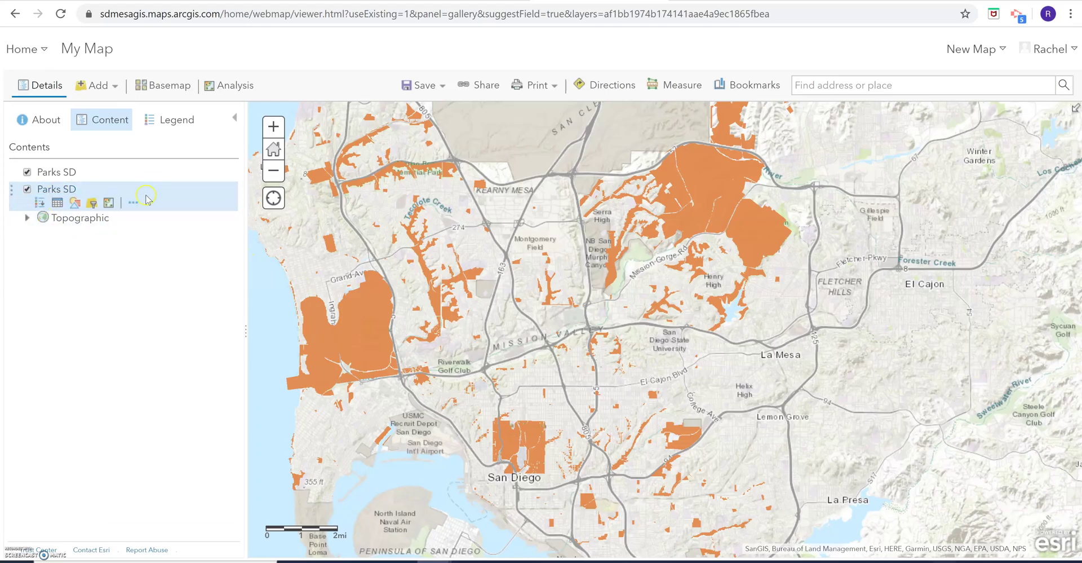
{"action": "left_click", "coordinate": [133, 204]}
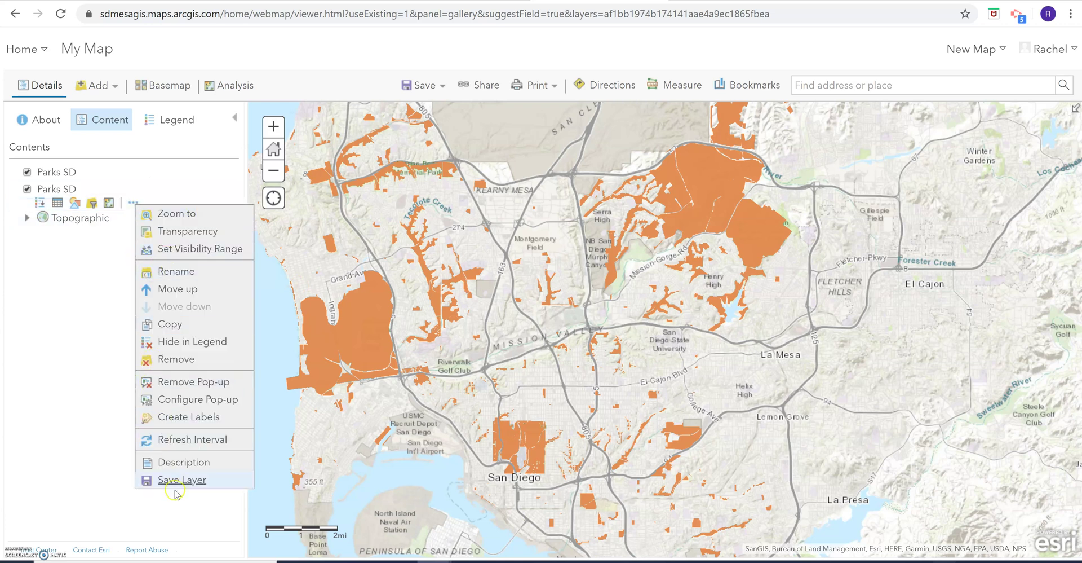
{"action": "left_click", "coordinate": [174, 360]}
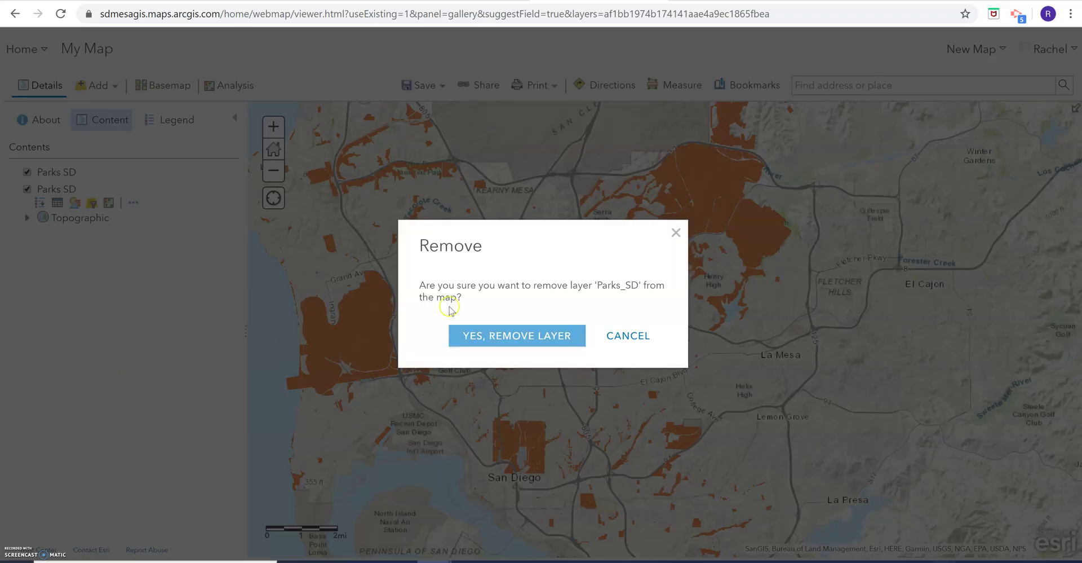
{"action": "left_click", "coordinate": [538, 336]}
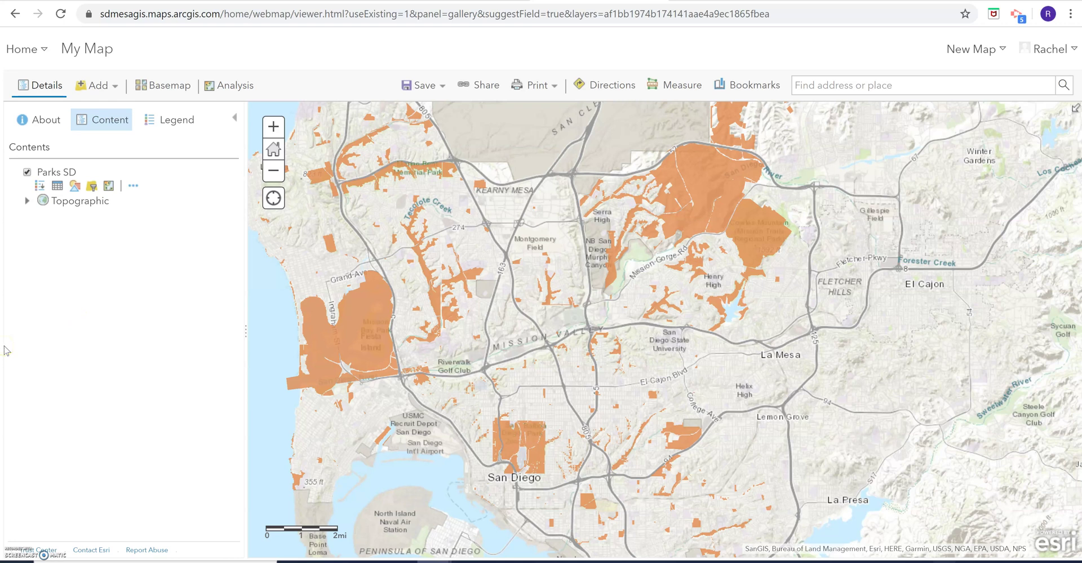
Search all of ArcGIS Online for layers matching "san diego transit" to add to the map
{"action": "left_click", "coordinate": [112, 96]}
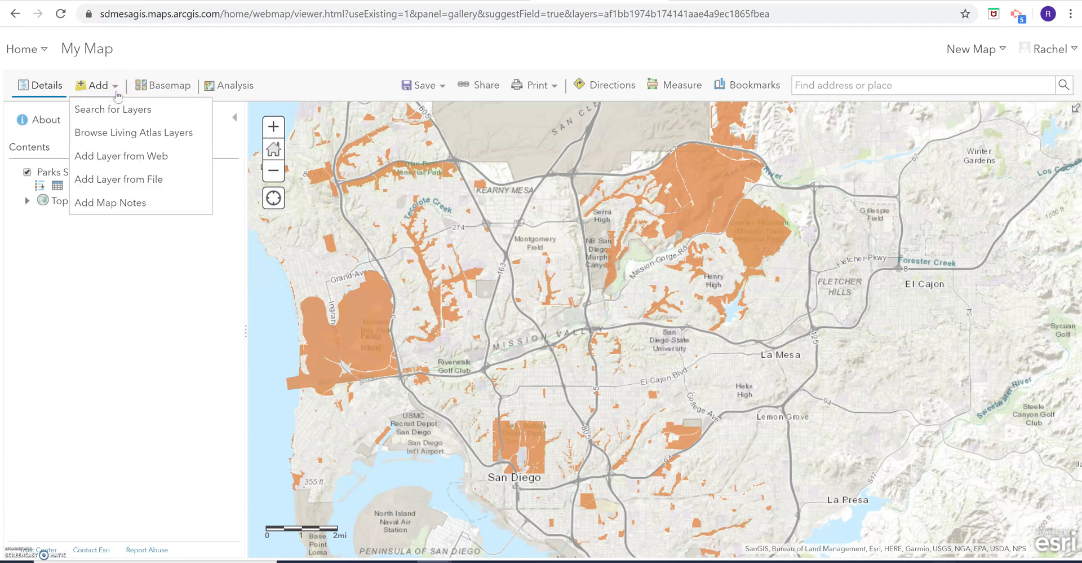
{"action": "left_click", "coordinate": [97, 89]}
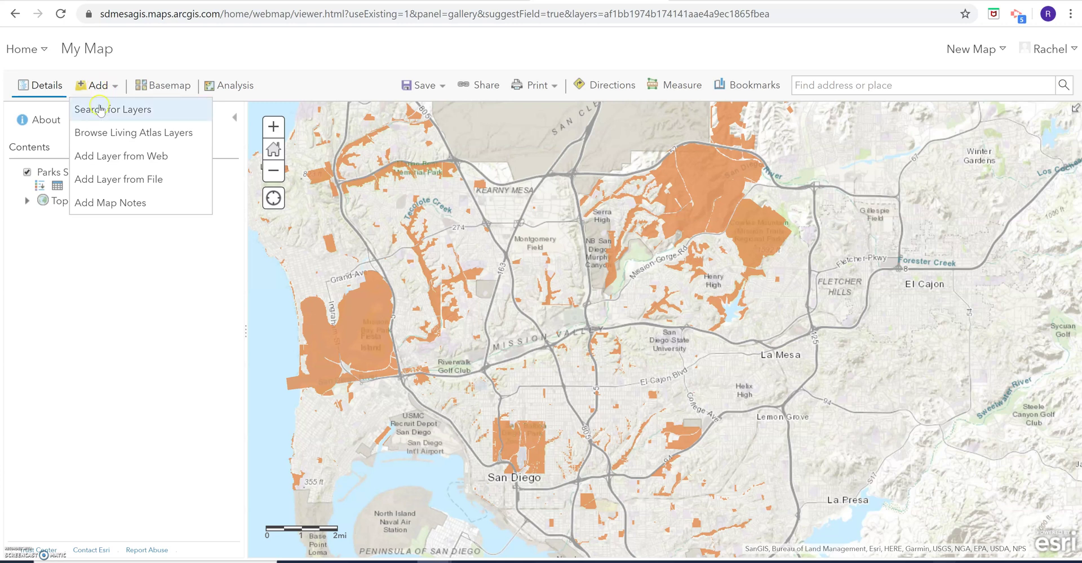
{"action": "left_click", "coordinate": [99, 108]}
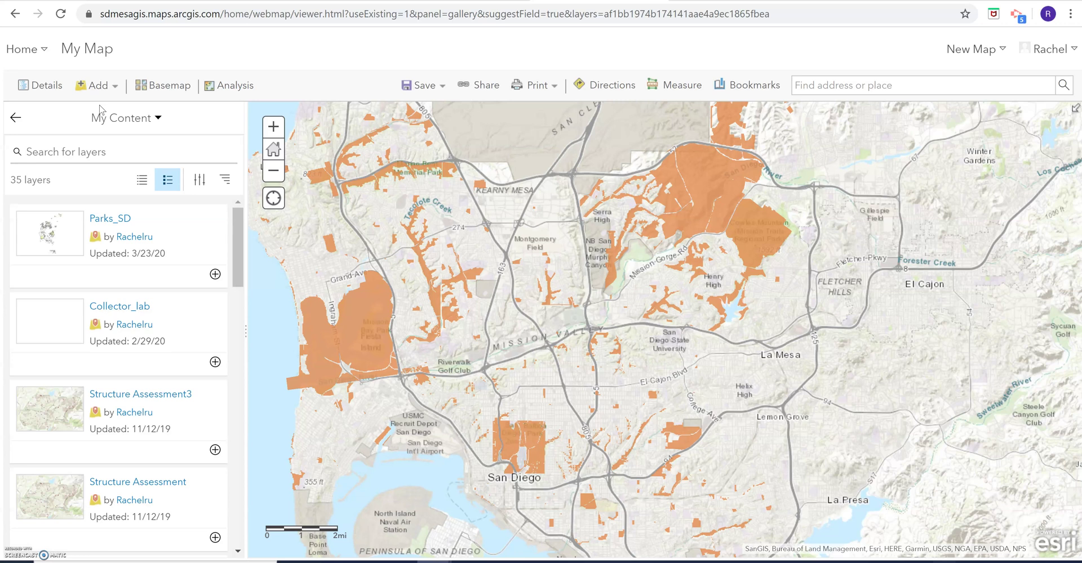
{"action": "left_click", "coordinate": [102, 208]}
{"action": "left_click", "coordinate": [157, 120]}
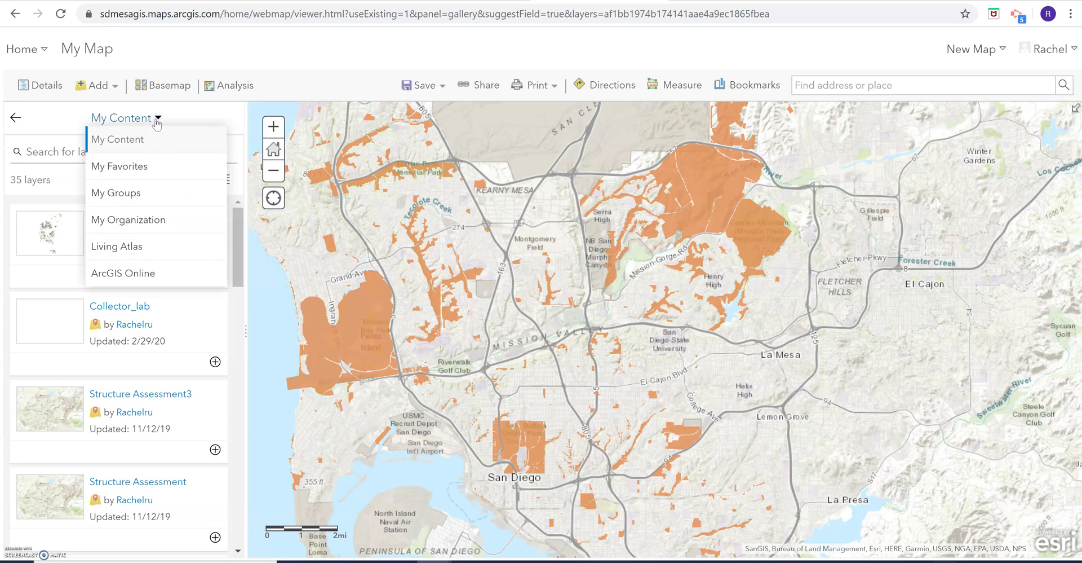
{"action": "left_click", "coordinate": [126, 274]}
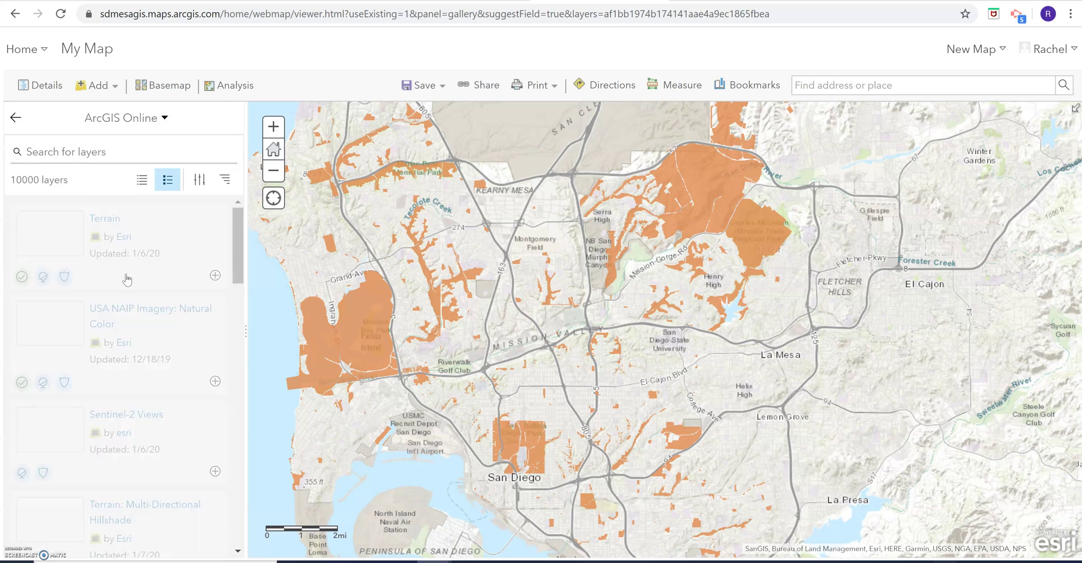
{"action": "left_click", "coordinate": [123, 153]}
{"action": "type", "text": "san diego transit"}
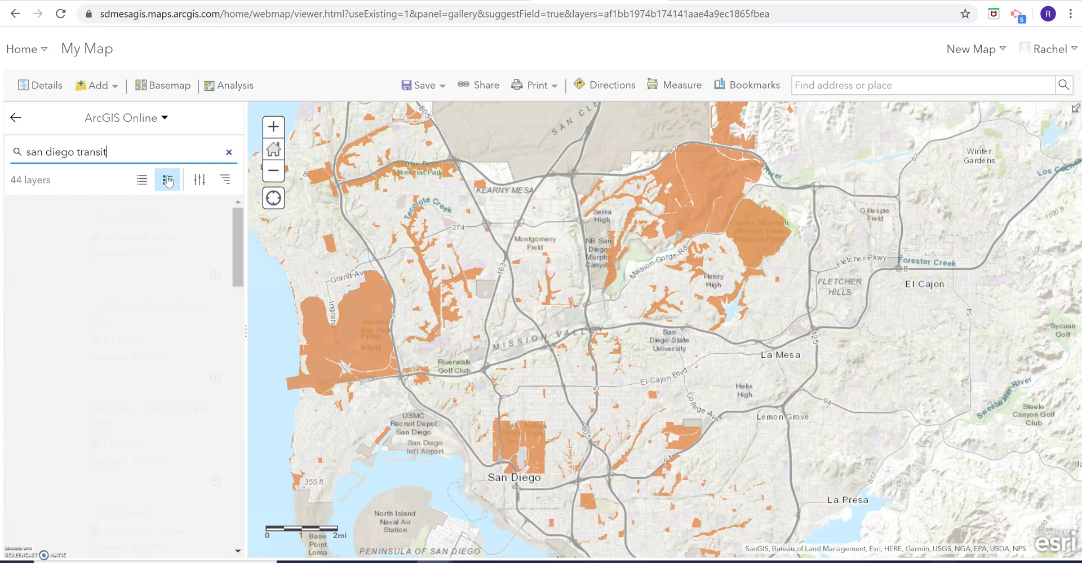
Add the San_Diego_Transit_Stops_GTFS layer from the search results to the map and return to the map contents
{"action": "scroll", "coordinate": [121, 293], "scroll_direction": "down", "scroll_amount": 7}
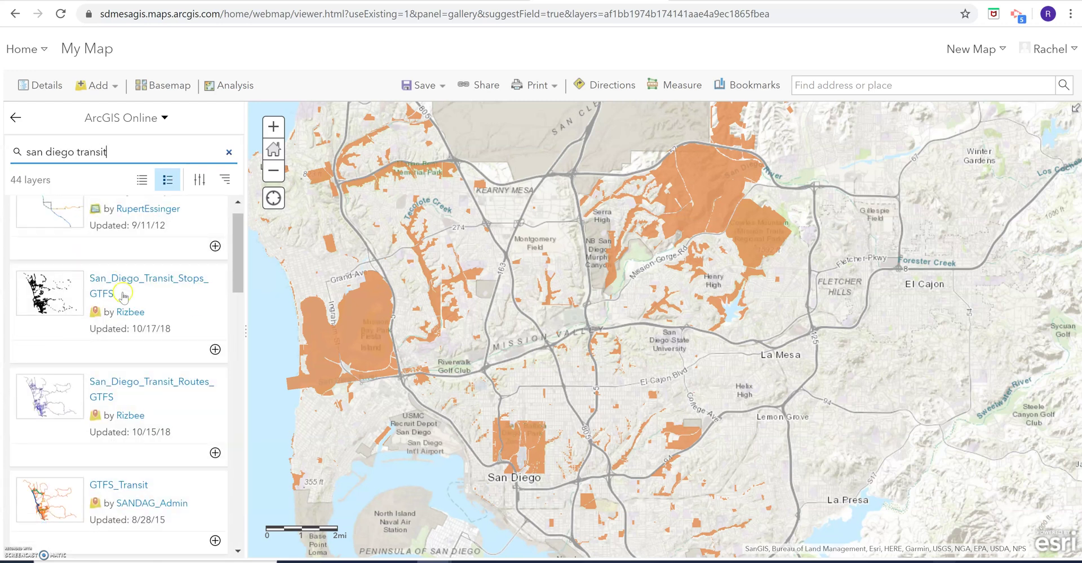
{"action": "scroll", "coordinate": [141, 445], "scroll_direction": "up", "scroll_amount": 5}
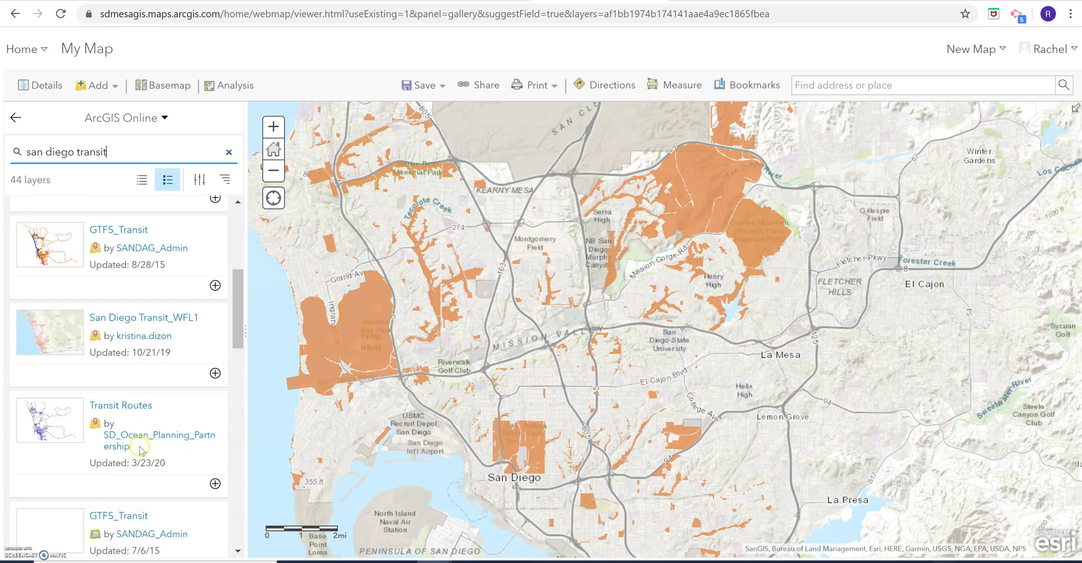
{"action": "scroll", "coordinate": [157, 418], "scroll_direction": "up", "scroll_amount": 3}
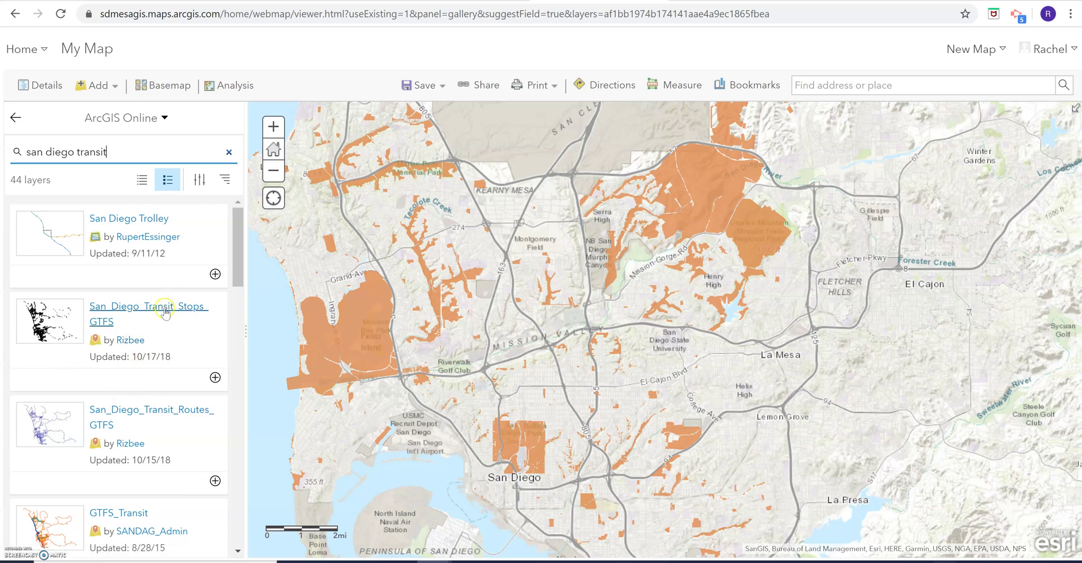
{"action": "left_click", "coordinate": [216, 378]}
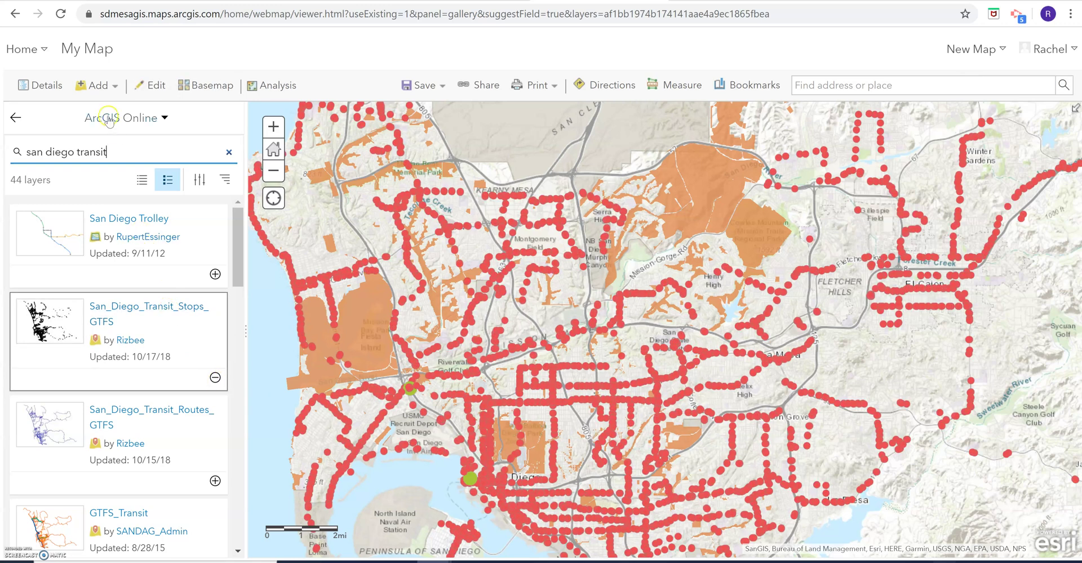
{"action": "left_click", "coordinate": [16, 118]}
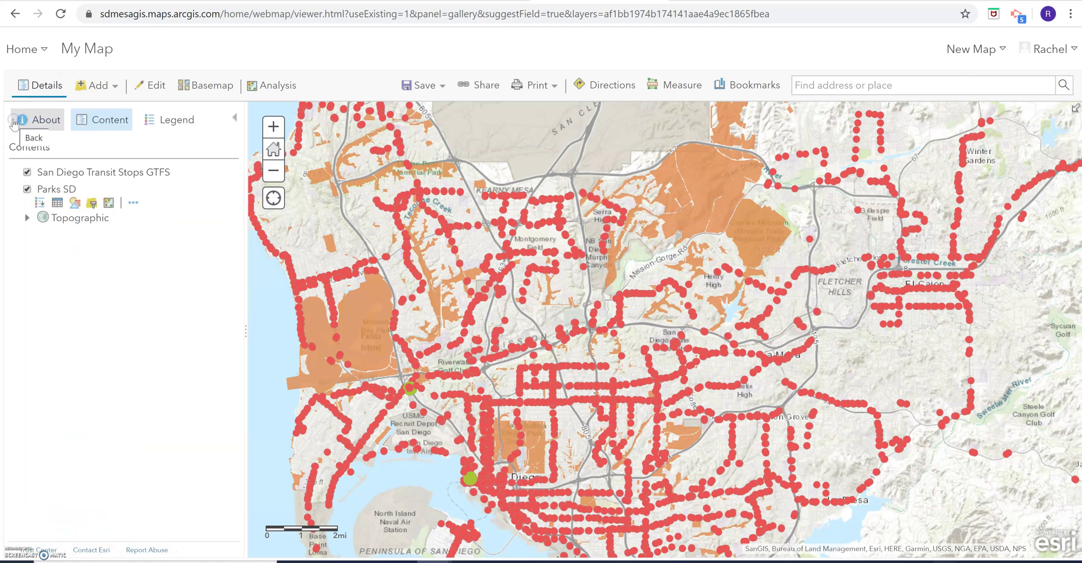
Show the San Diego Transit Stops GTFS layer's legend and examine the stop types around San Diego on the map
{"action": "mouse_move", "coordinate": [77, 173]}
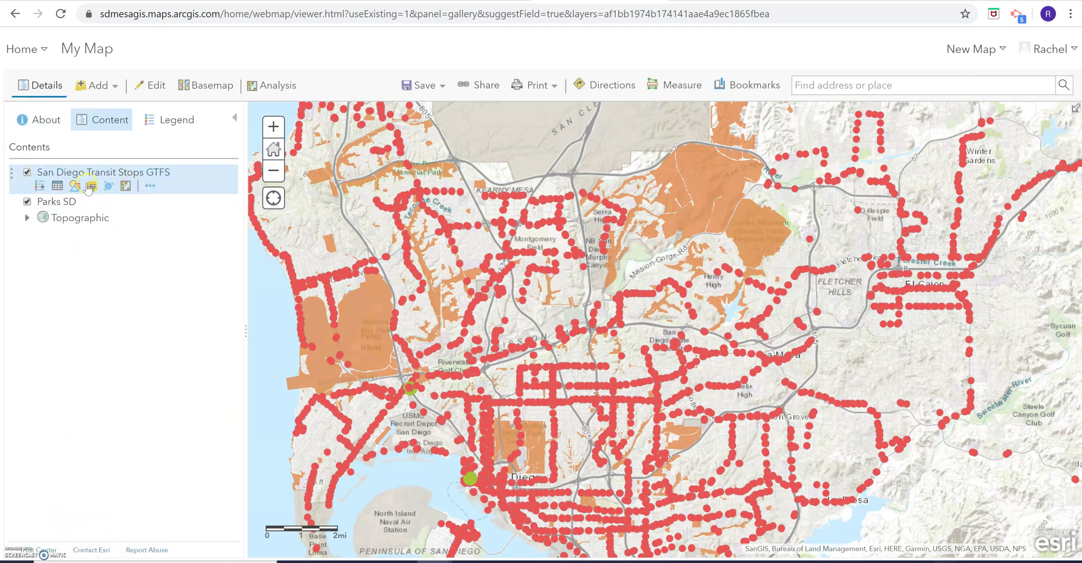
{"action": "left_click", "coordinate": [39, 185]}
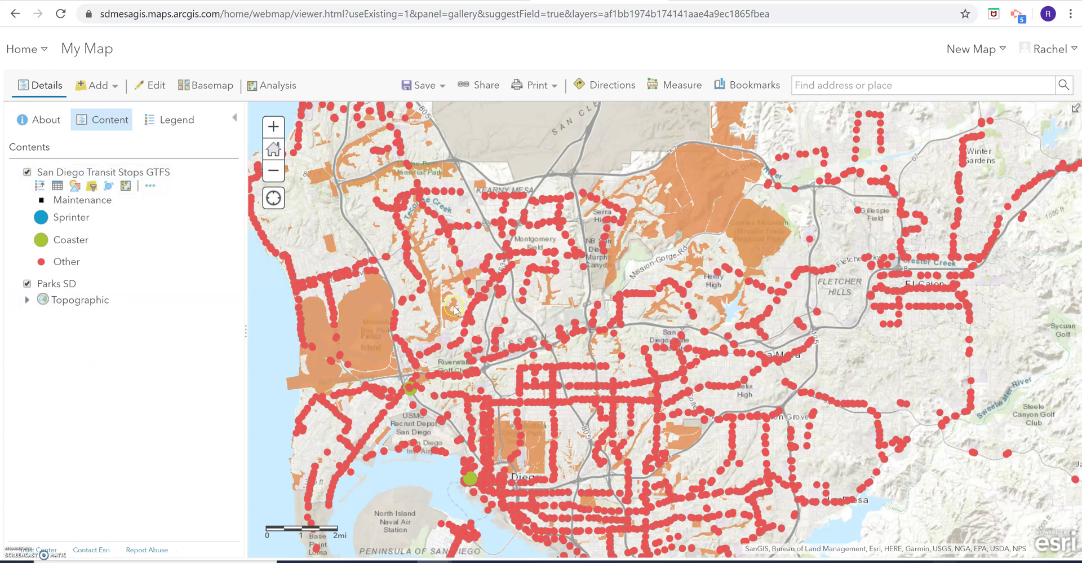
{"action": "scroll", "coordinate": [453, 309], "scroll_direction": "down", "scroll_amount": 1}
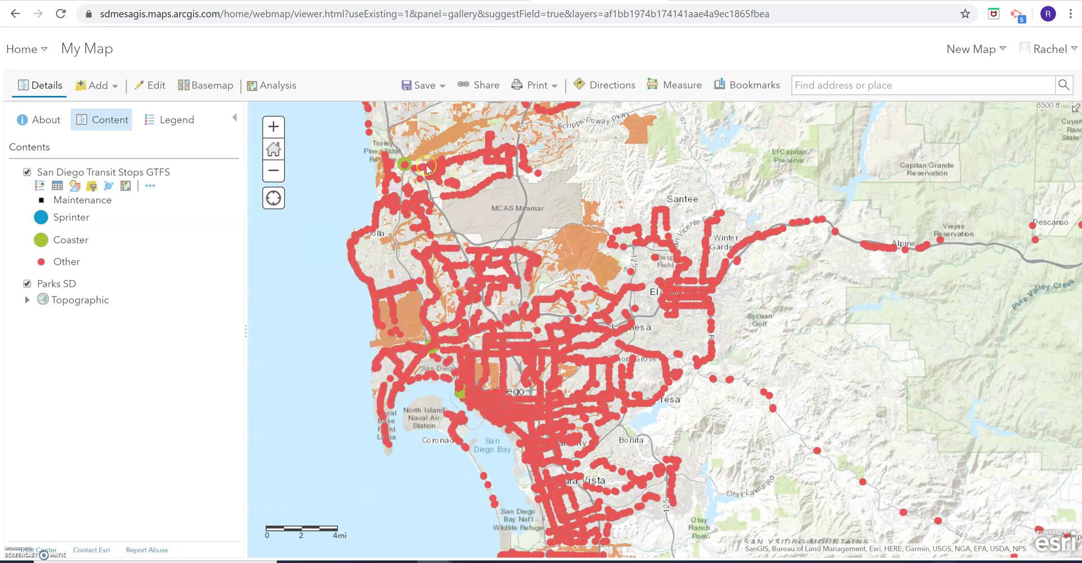
{"action": "left_click_drag", "start_coordinate": [408, 266], "coordinate": [430, 315]}
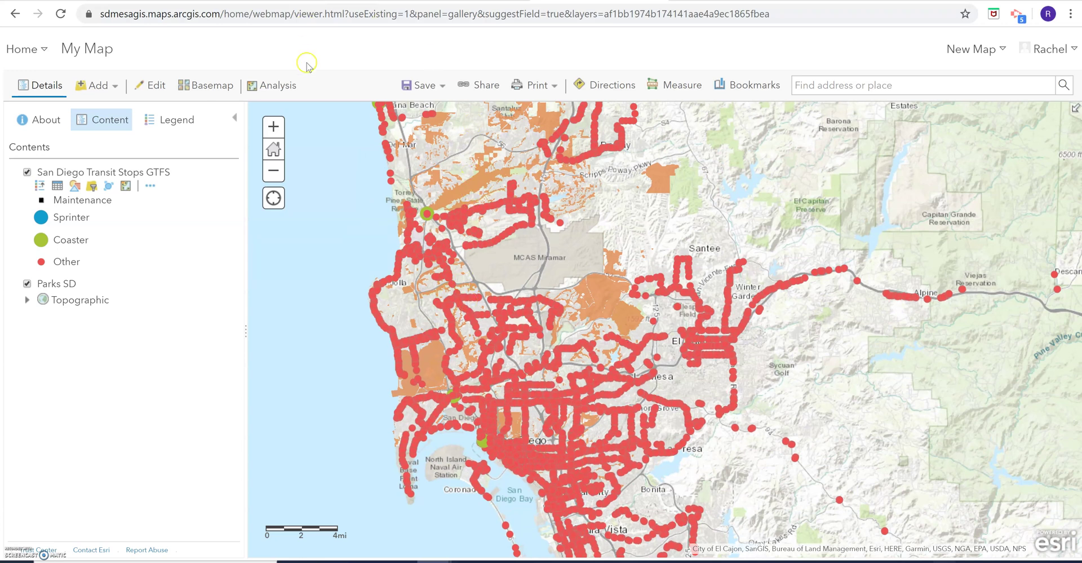
Review the available analysis tools for managing data, proximity, finding locations and summarizing data
{"action": "left_click", "coordinate": [277, 89]}
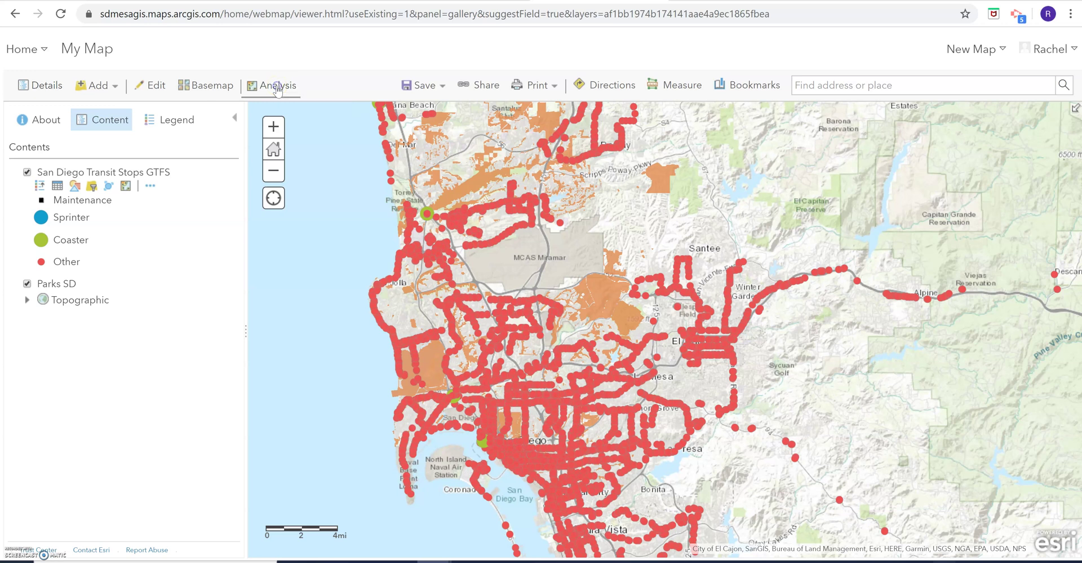
{"action": "left_click", "coordinate": [35, 158]}
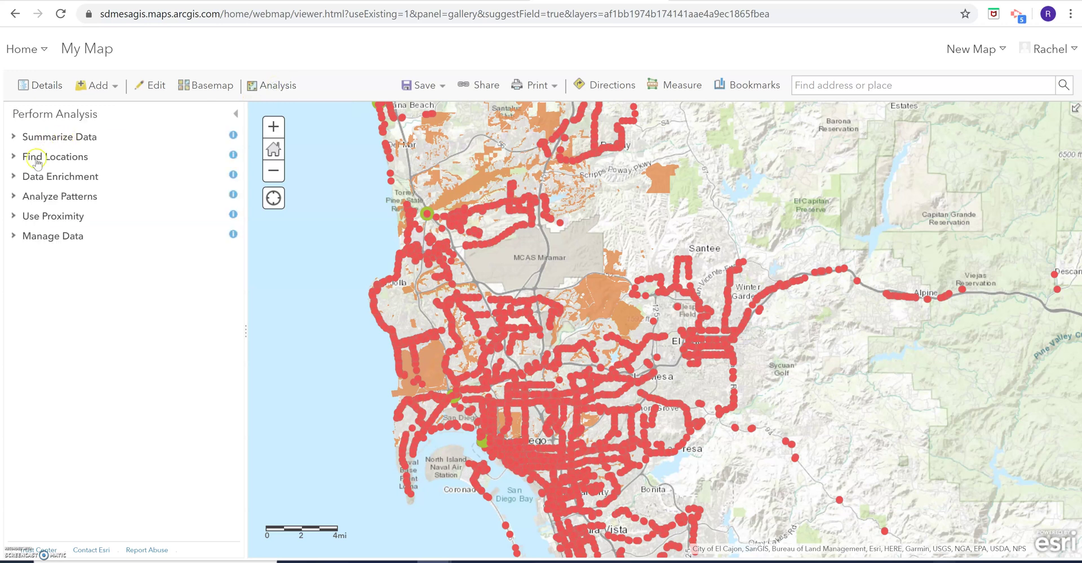
{"action": "left_click", "coordinate": [13, 237]}
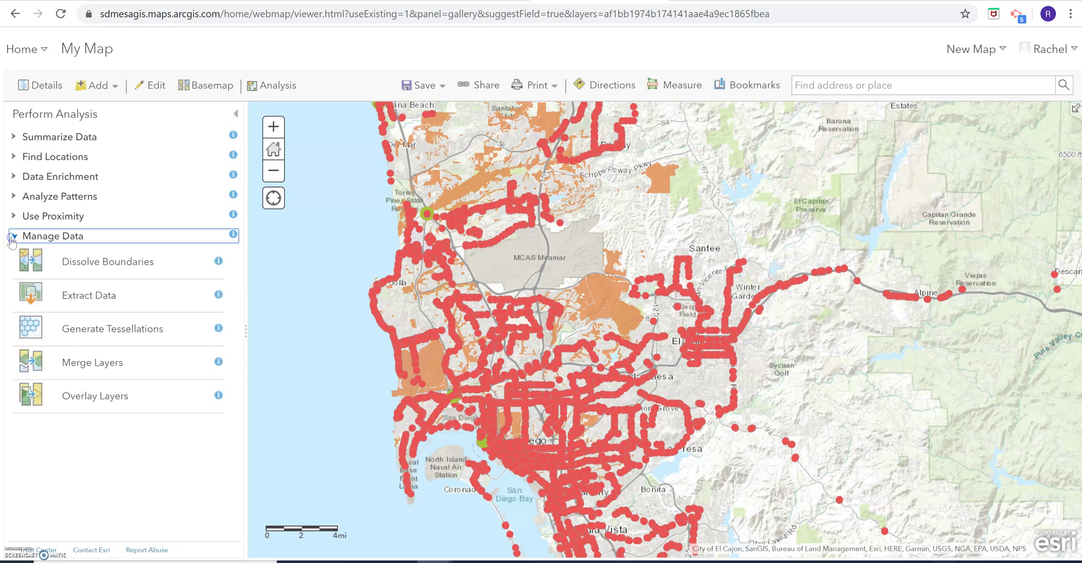
{"action": "left_click", "coordinate": [14, 217]}
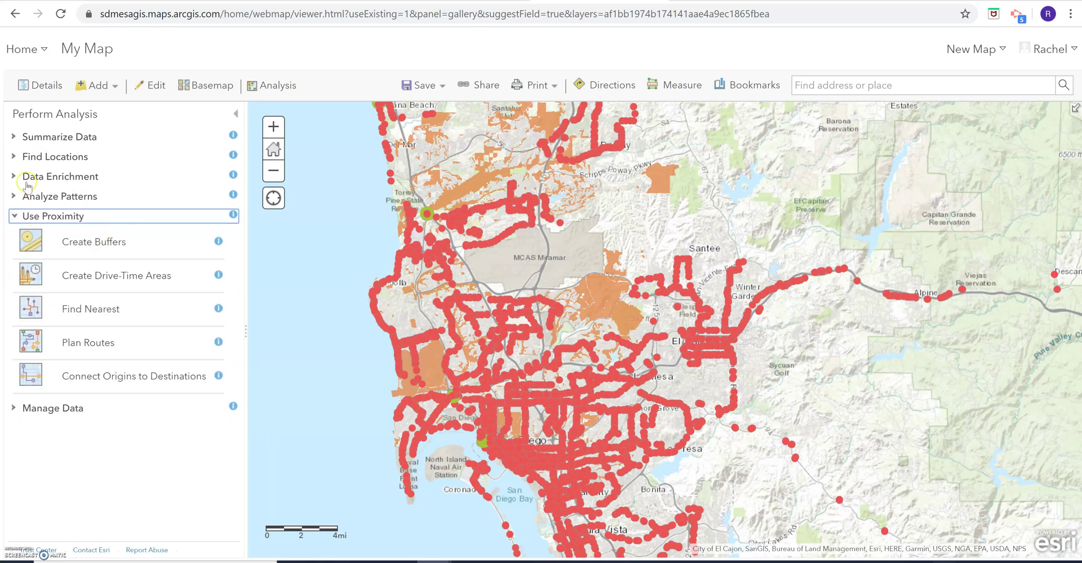
{"action": "left_click", "coordinate": [14, 419]}
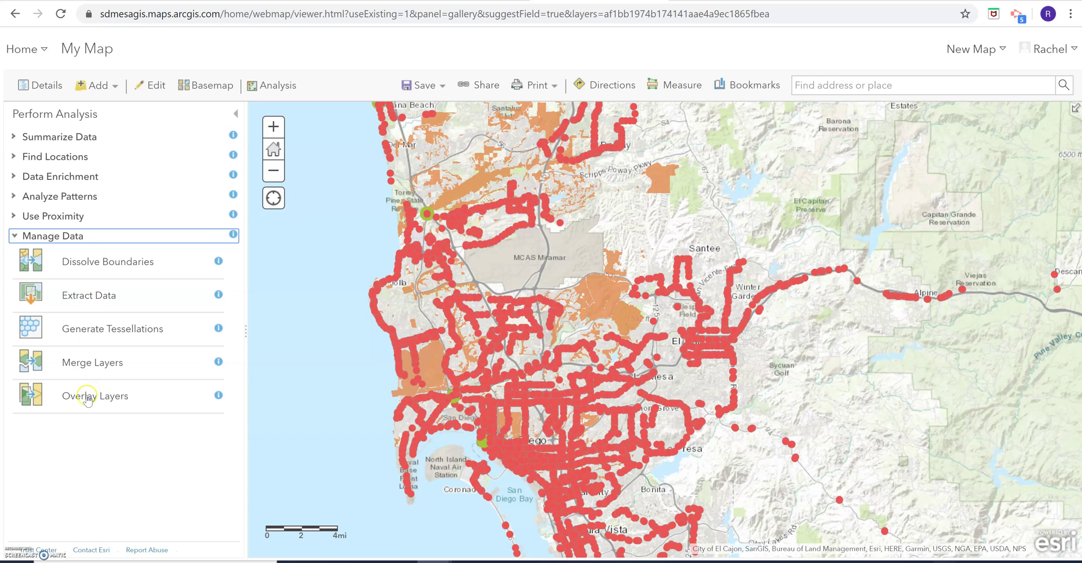
{"action": "left_click", "coordinate": [50, 199]}
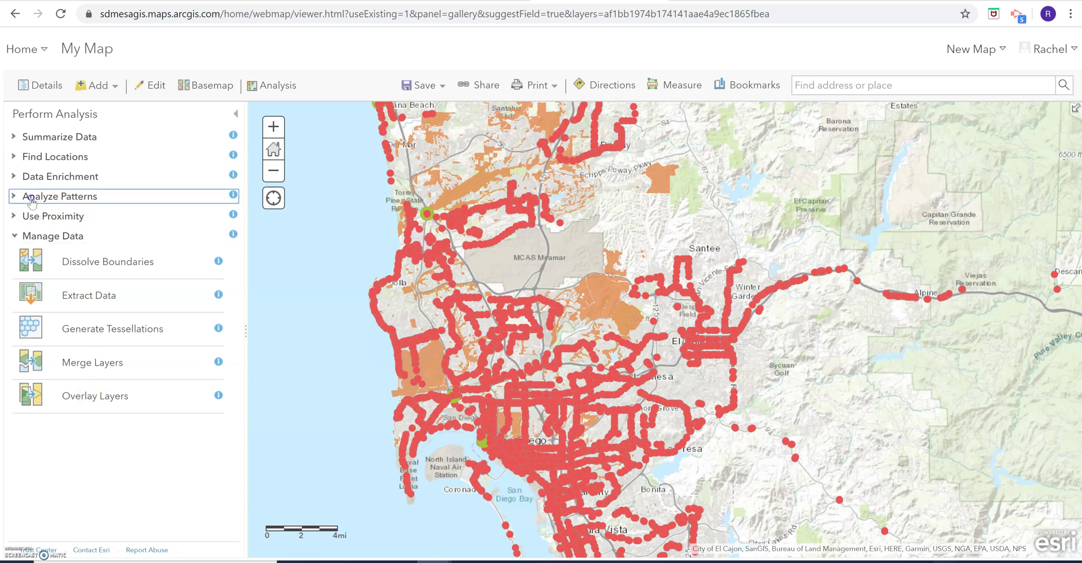
{"action": "left_click", "coordinate": [63, 197]}
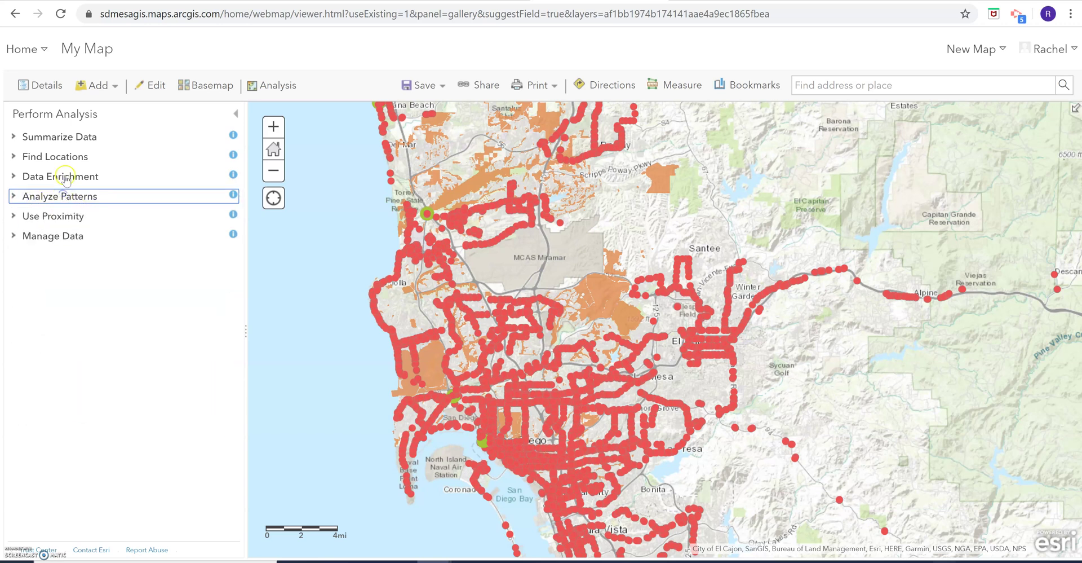
{"action": "left_click", "coordinate": [62, 177]}
{"action": "left_click", "coordinate": [76, 157]}
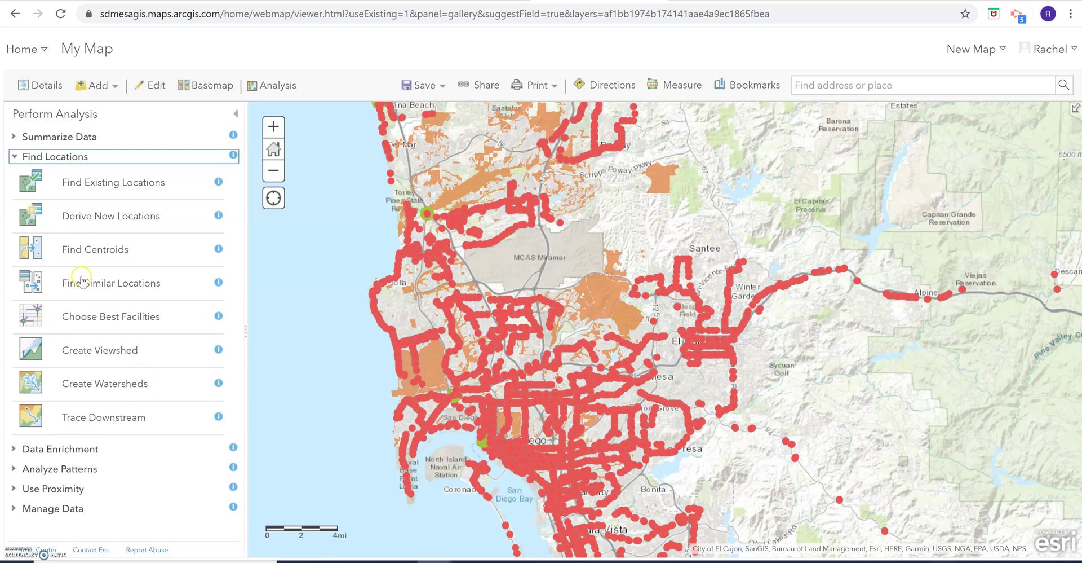
{"action": "left_click", "coordinate": [33, 137]}
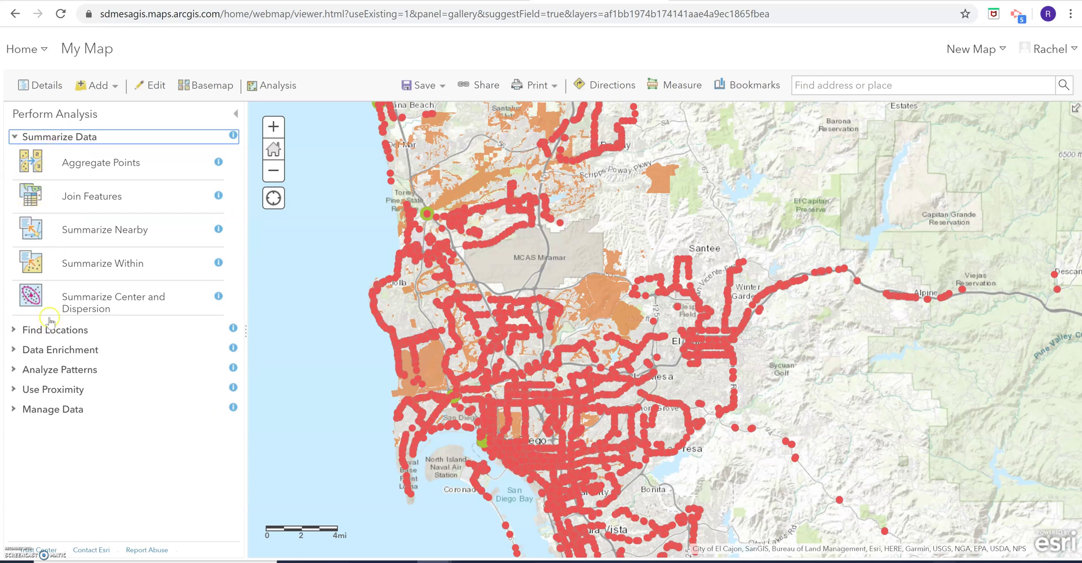
{"action": "left_click", "coordinate": [15, 138]}
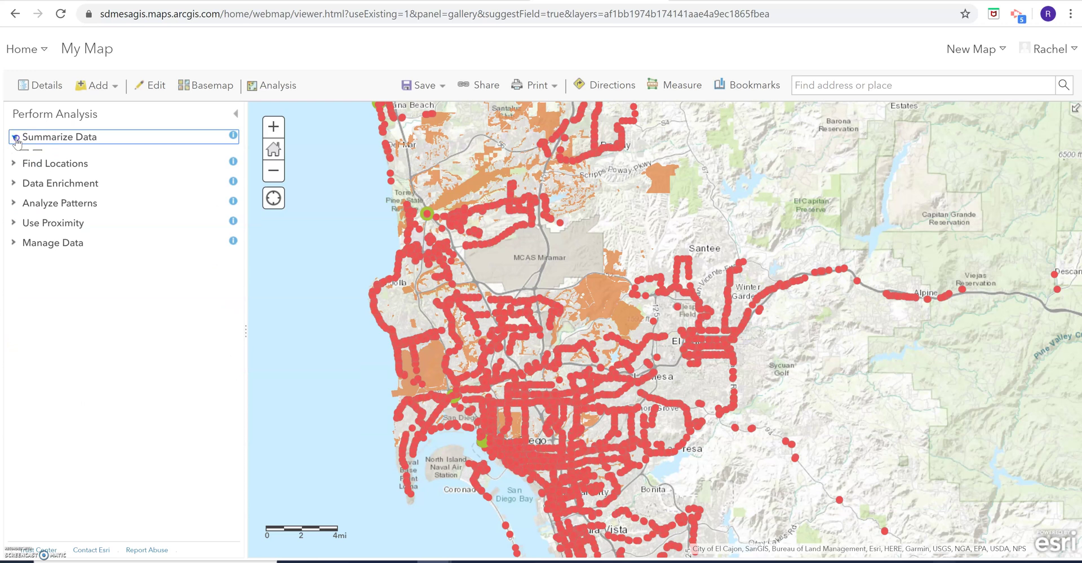
{"action": "left_click", "coordinate": [15, 139]}
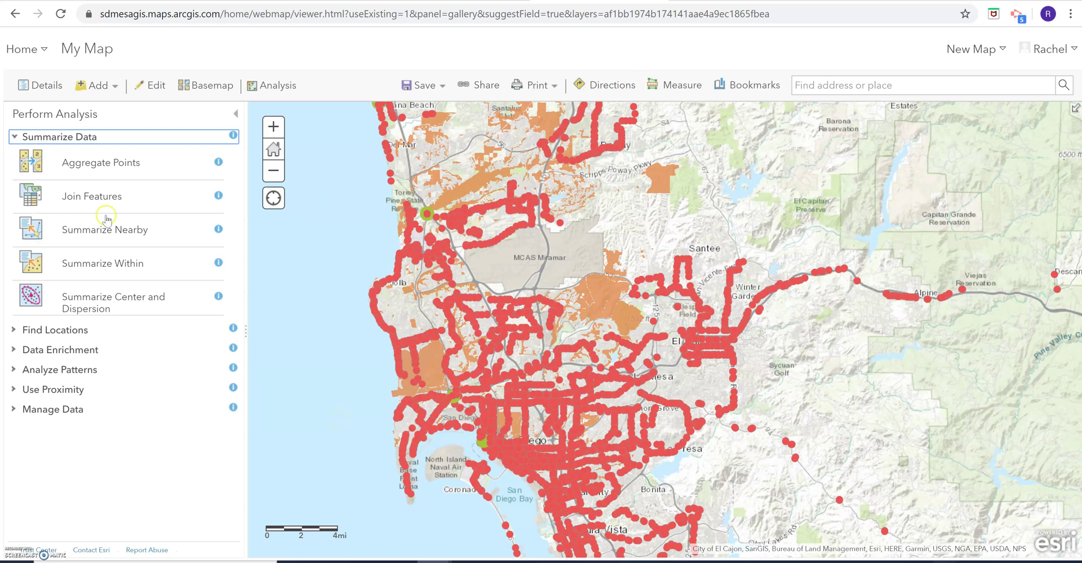
Examine how the transit stops and parks are distributed across the wider San Diego region
{"action": "left_click", "coordinate": [267, 178]}
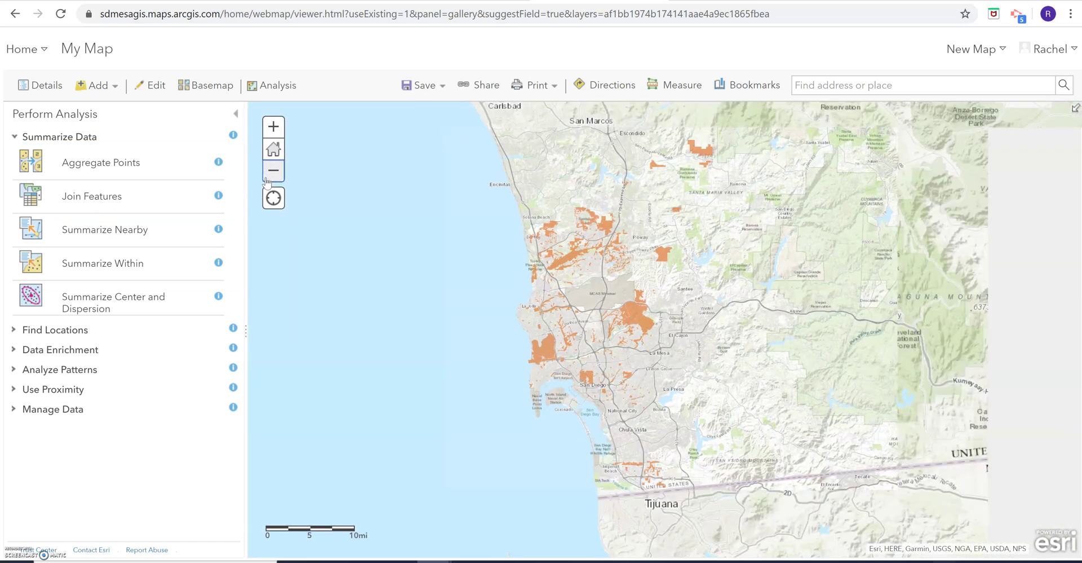
{"action": "left_click", "coordinate": [267, 178]}
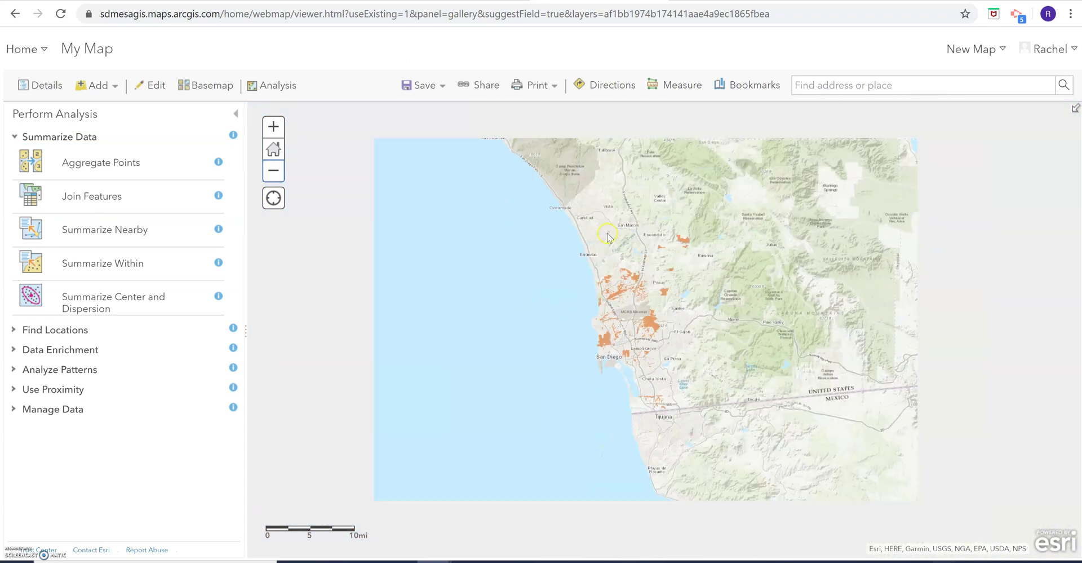
{"action": "left_click_drag", "start_coordinate": [652, 319], "coordinate": [472, 550]}
{"action": "left_click_drag", "start_coordinate": [507, 479], "coordinate": [500, 398]}
{"action": "scroll", "coordinate": [499, 398], "scroll_direction": "up", "scroll_amount": 1}
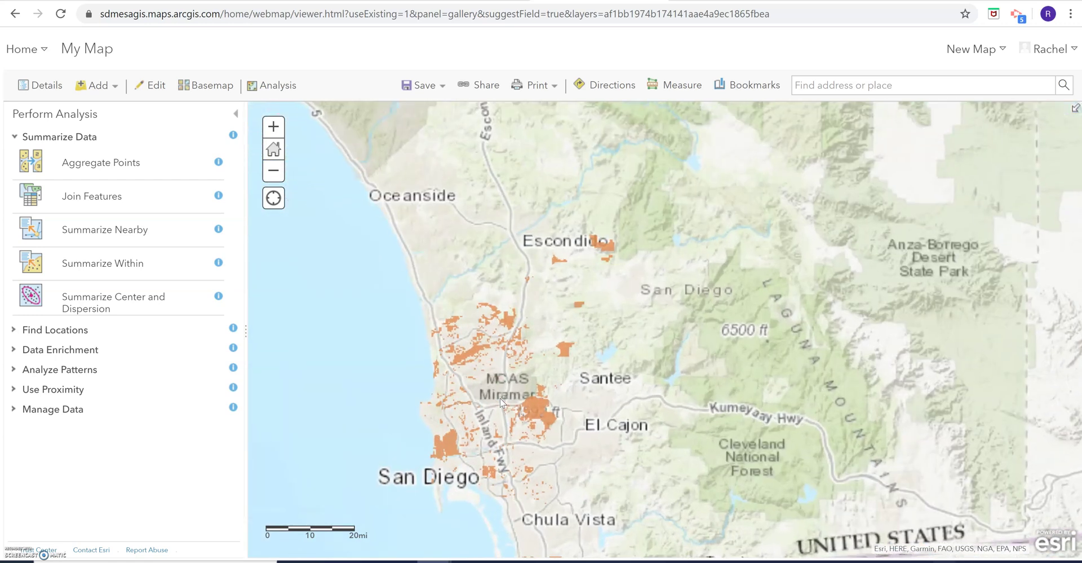
{"action": "left_click", "coordinate": [460, 393]}
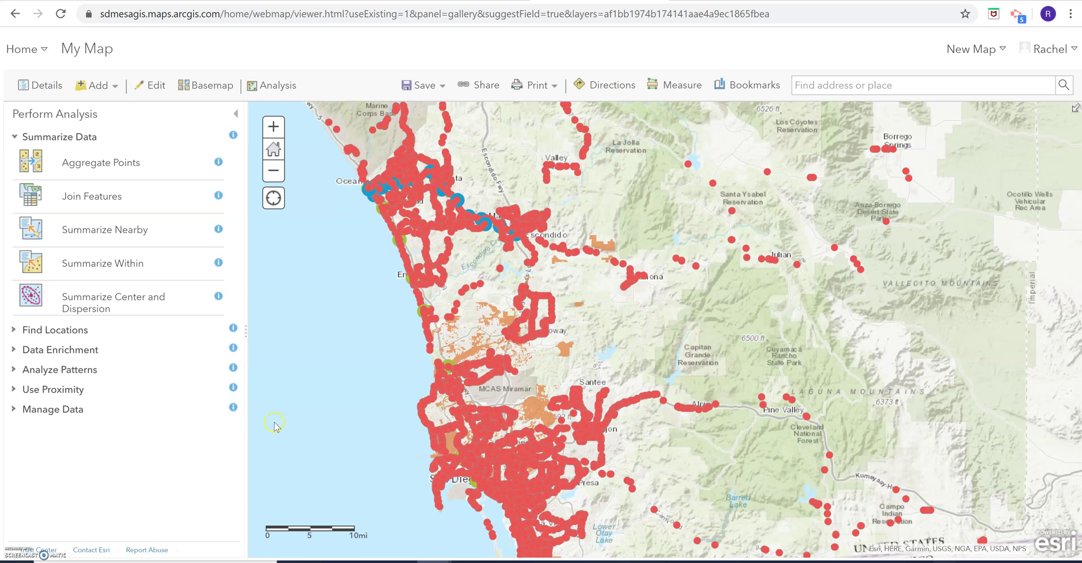
Recheck the Manage Data, Use Proximity and Summarize Data tools, and inspect the Aggregate Points settings without running the analysis
{"action": "left_click", "coordinate": [17, 409]}
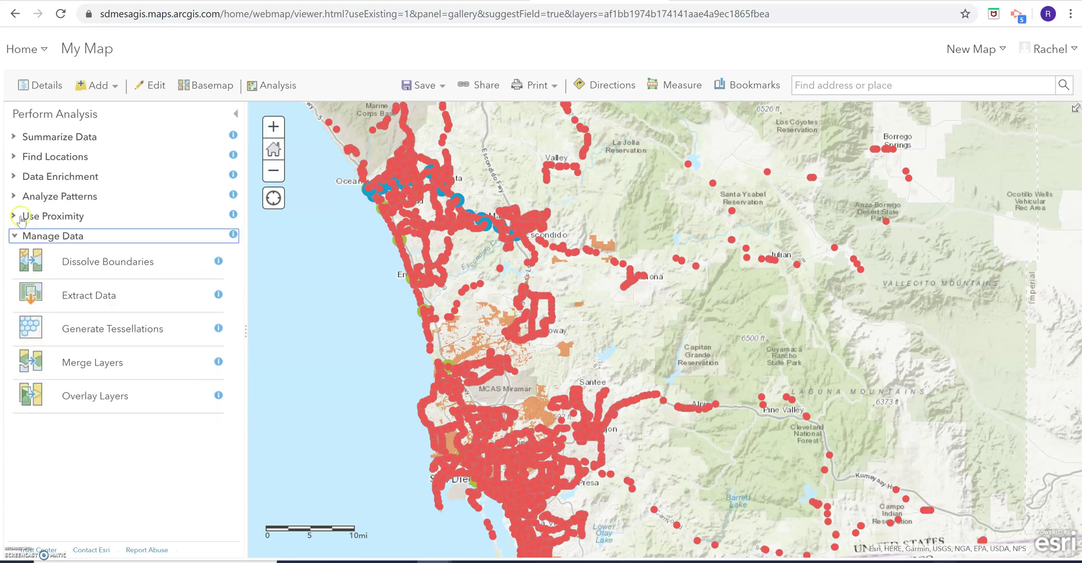
{"action": "left_click", "coordinate": [20, 217]}
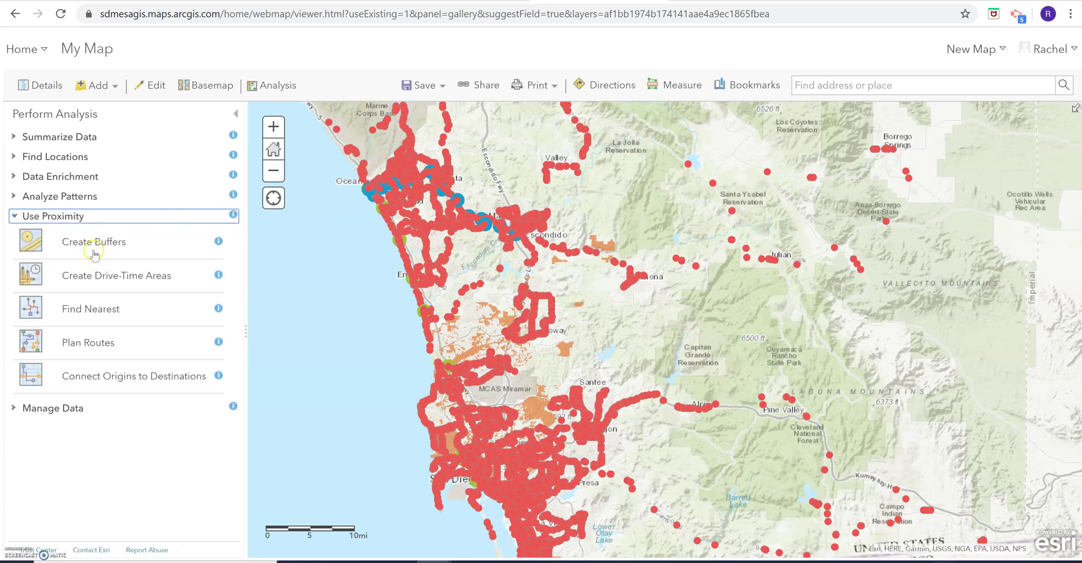
{"action": "left_click", "coordinate": [19, 136]}
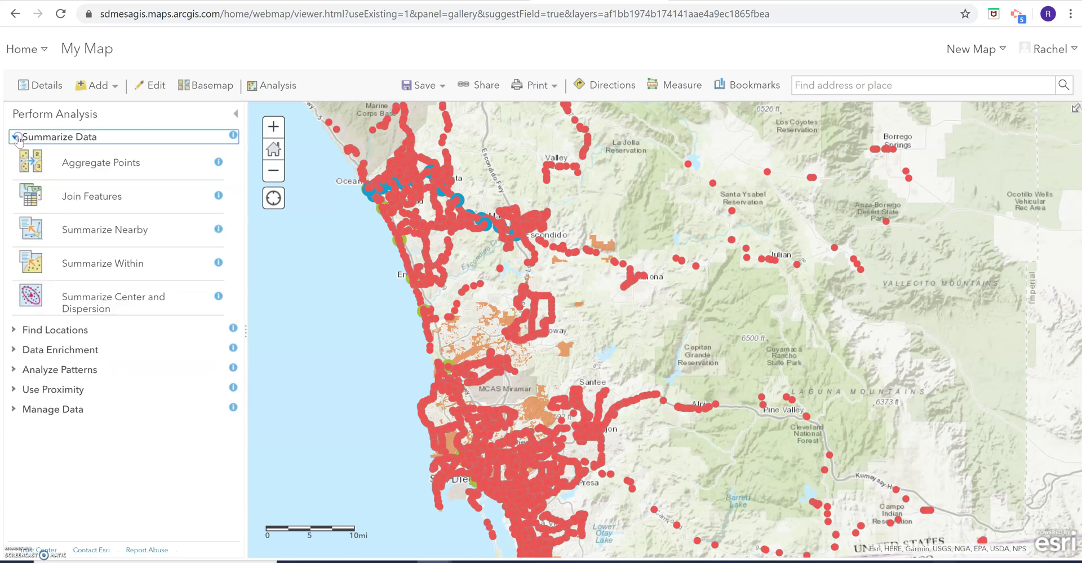
{"action": "left_click", "coordinate": [21, 163]}
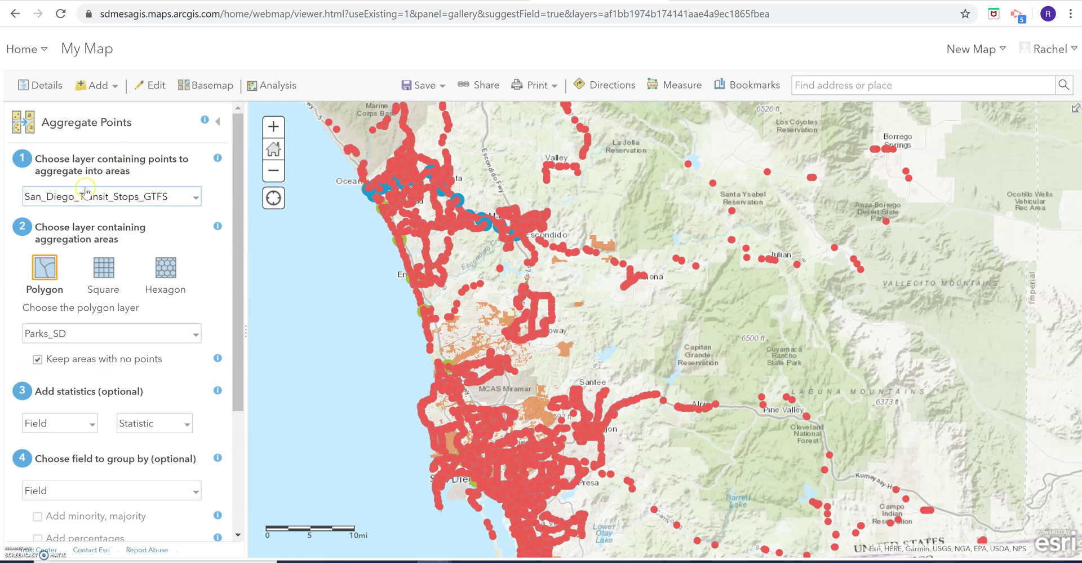
{"action": "left_click", "coordinate": [228, 122]}
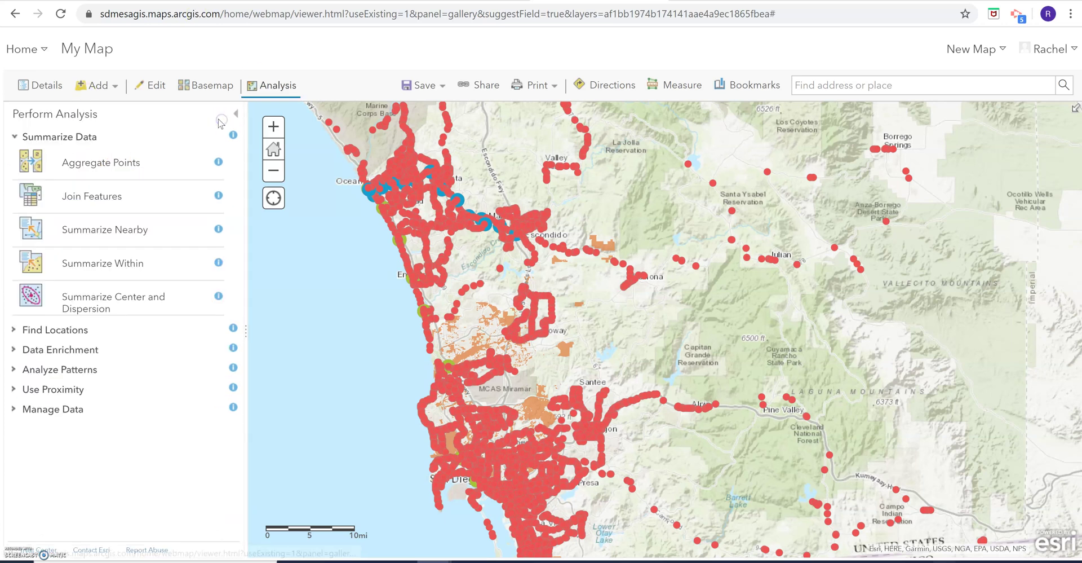
{"action": "left_click", "coordinate": [13, 138]}
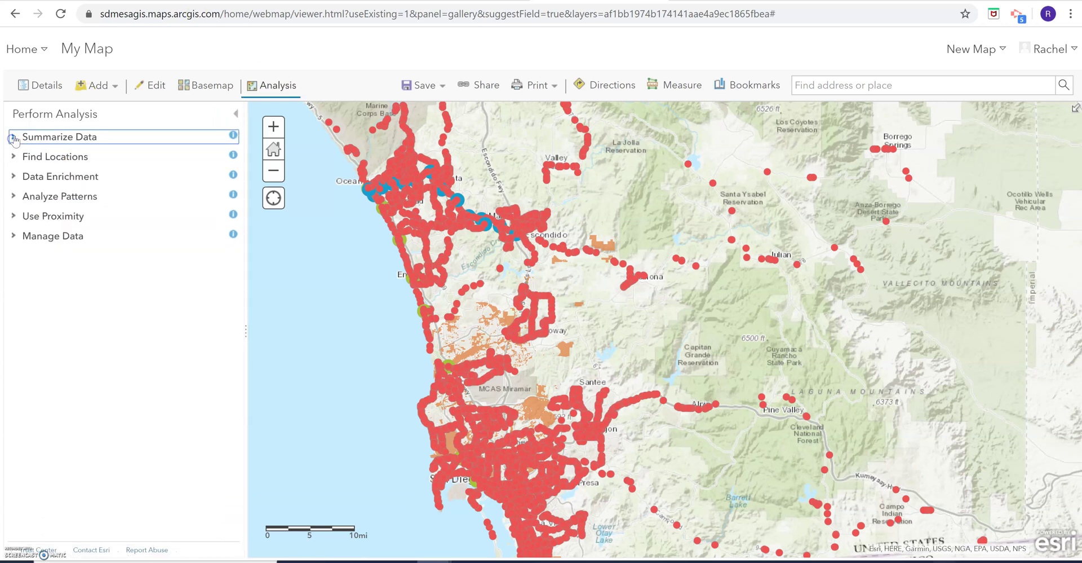
{"action": "left_click", "coordinate": [235, 115]}
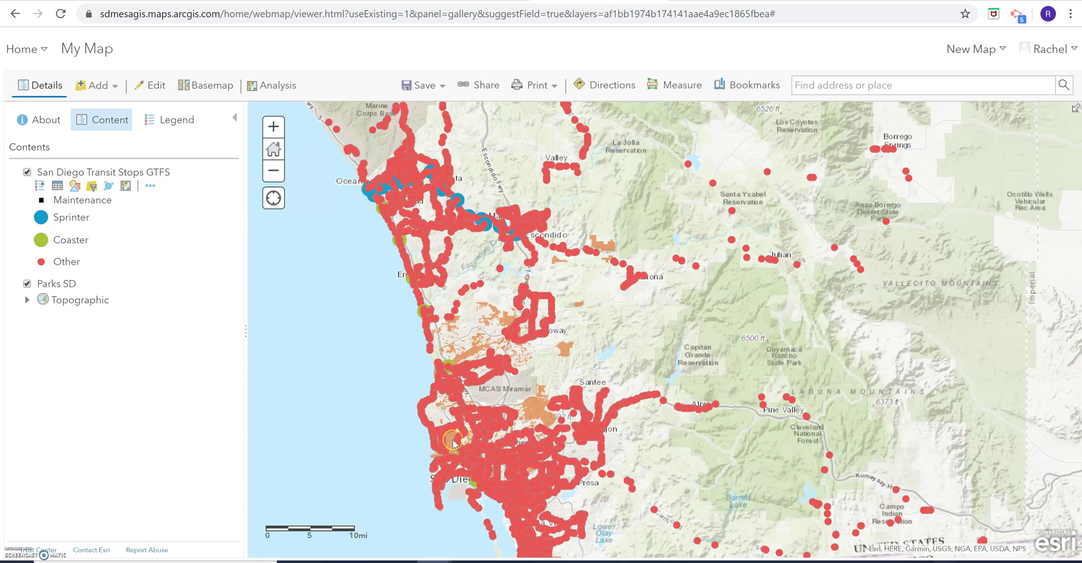
{"action": "left_click", "coordinate": [263, 93]}
{"action": "left_click", "coordinate": [25, 137]}
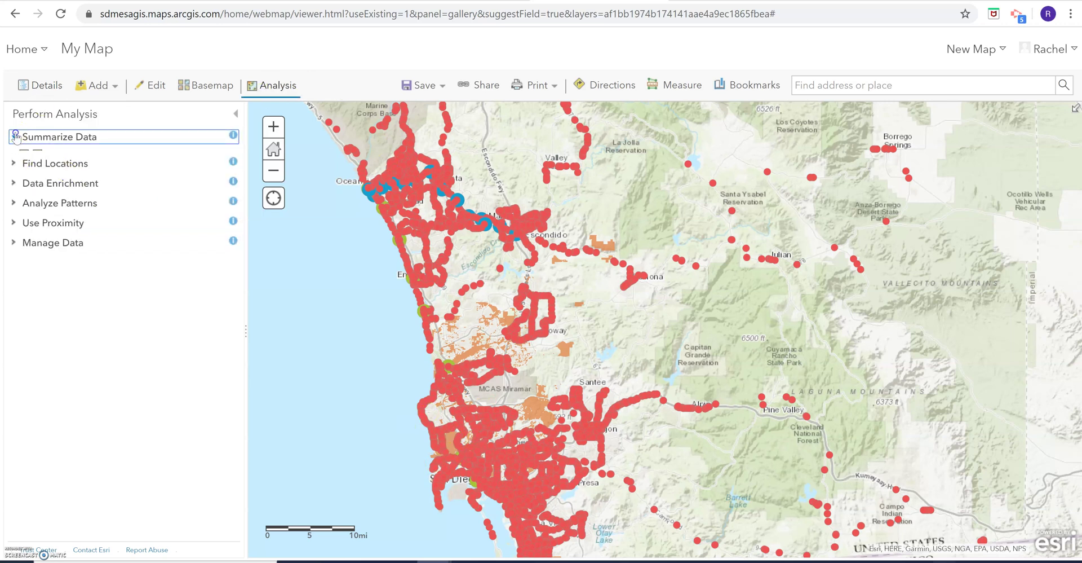
{"action": "left_click", "coordinate": [32, 162]}
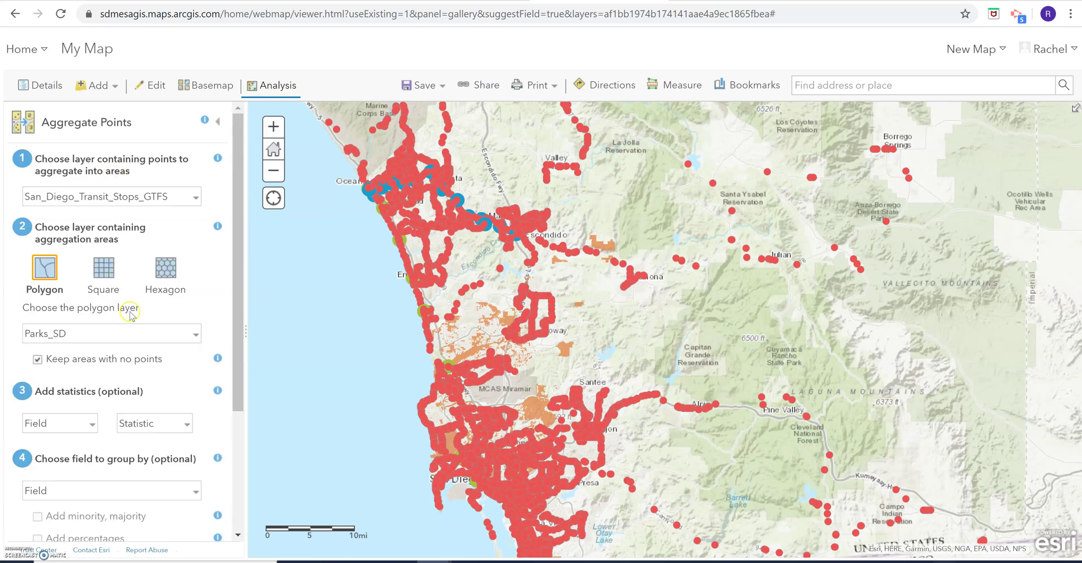
{"action": "left_click", "coordinate": [278, 82]}
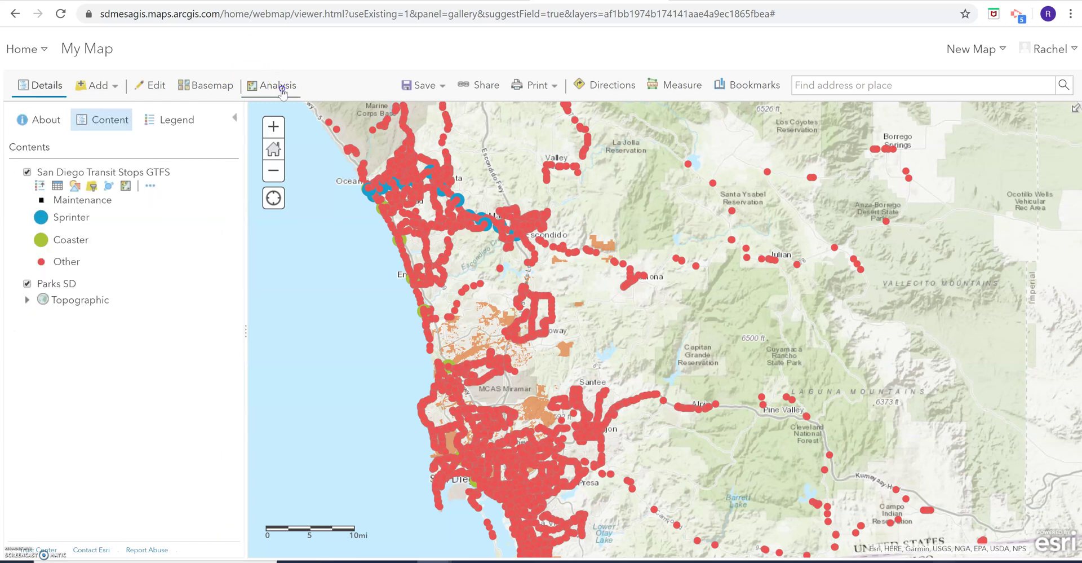
Try to start the Aggregate Points tool with Parks SD as the selected layer
{"action": "left_click", "coordinate": [51, 284]}
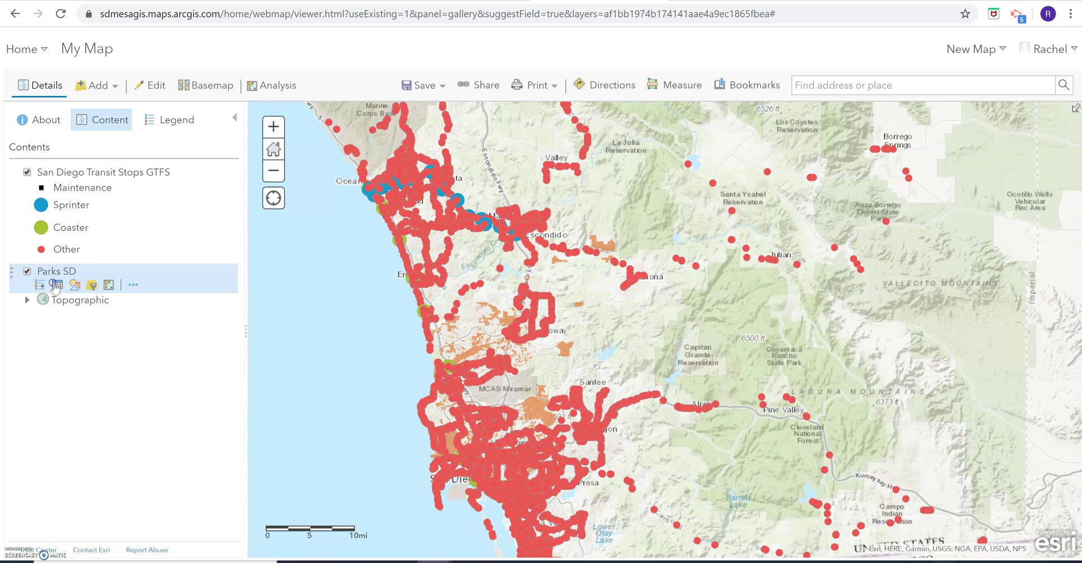
{"action": "left_click", "coordinate": [109, 285]}
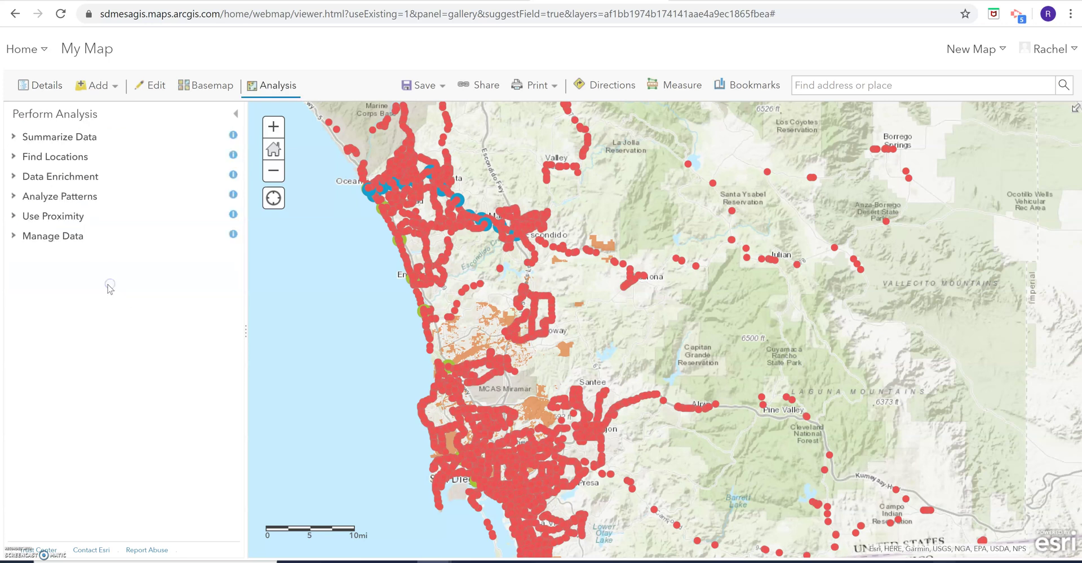
{"action": "left_click", "coordinate": [72, 131]}
{"action": "left_click", "coordinate": [76, 164]}
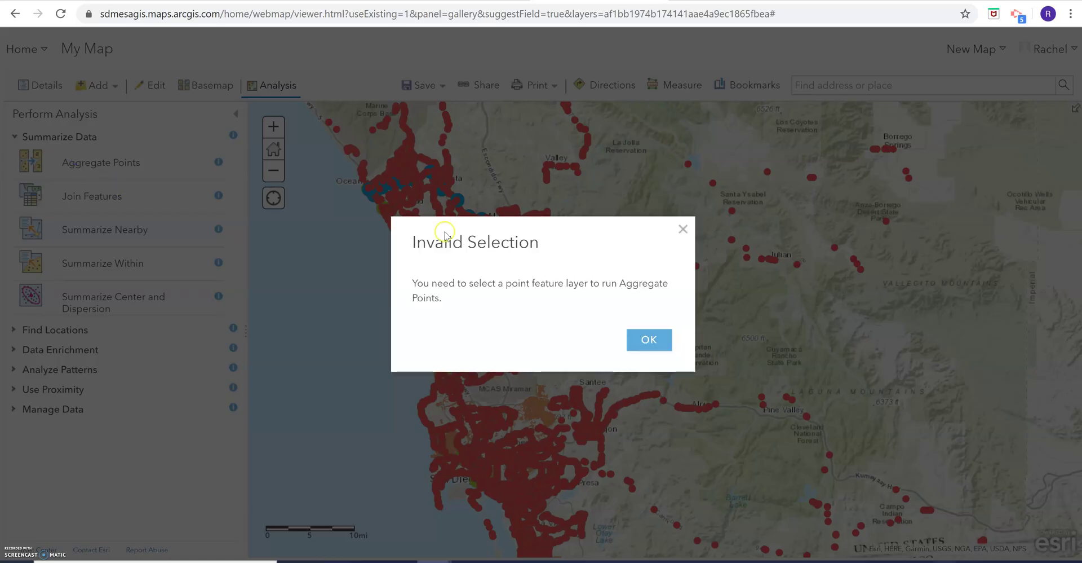
{"action": "left_click", "coordinate": [646, 338]}
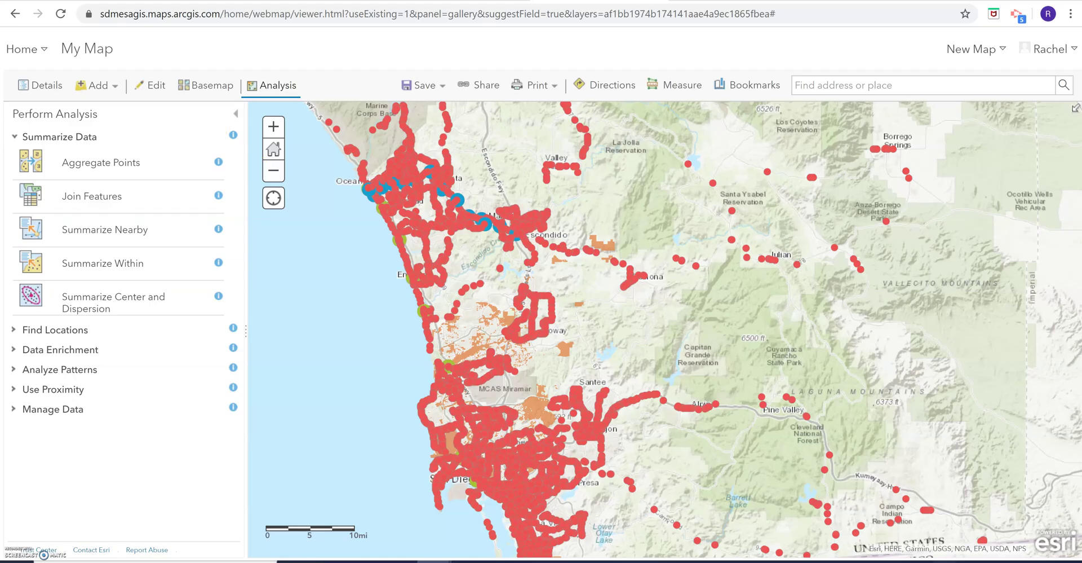
Set up Aggregate Points for San_Diego_Transit_Stops_GTFS within the Parks_SD polygons, naming the result layer "Spatial Join Transit to Parks"
{"action": "left_click", "coordinate": [287, 90]}
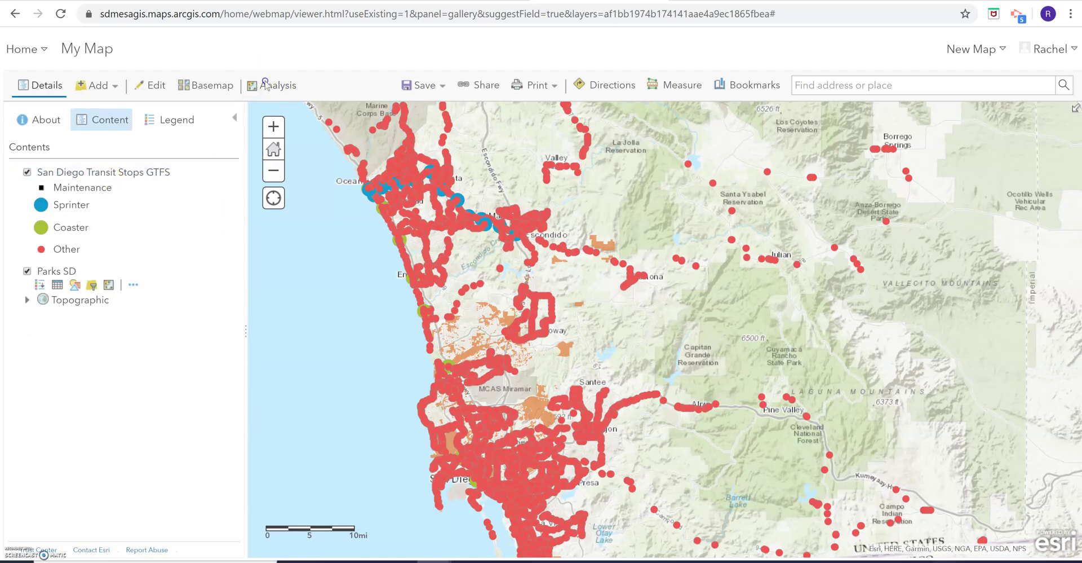
{"action": "left_click", "coordinate": [266, 89]}
{"action": "left_click", "coordinate": [69, 137]}
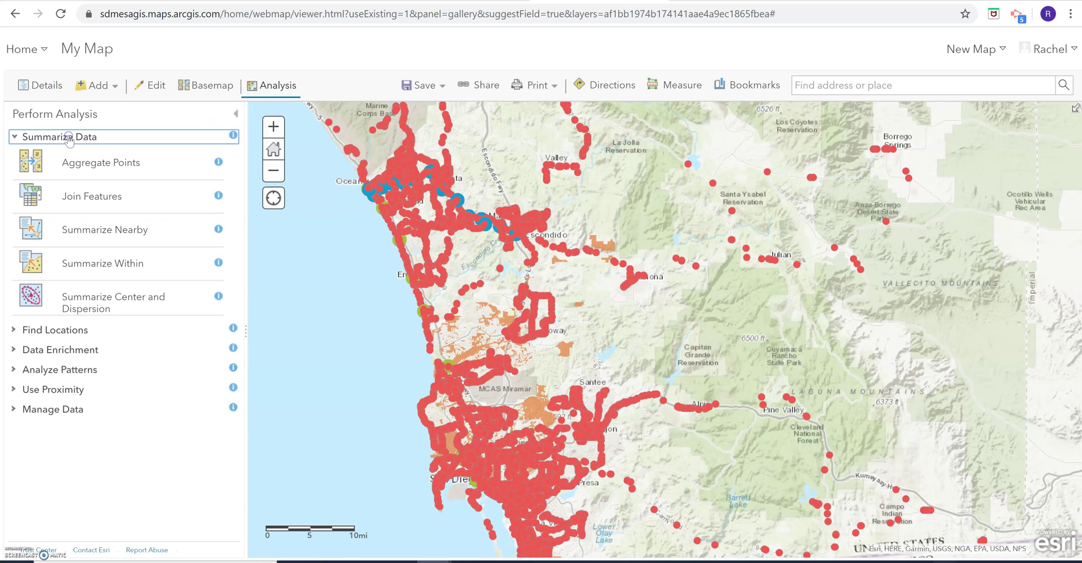
{"action": "left_click", "coordinate": [79, 165]}
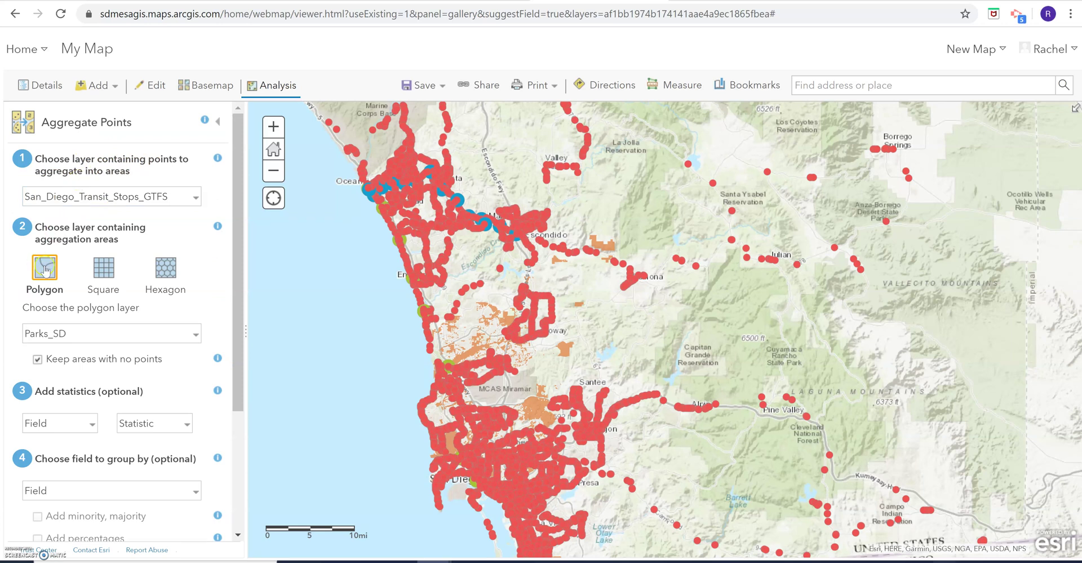
{"action": "scroll", "coordinate": [105, 324], "scroll_direction": "down", "scroll_amount": 3}
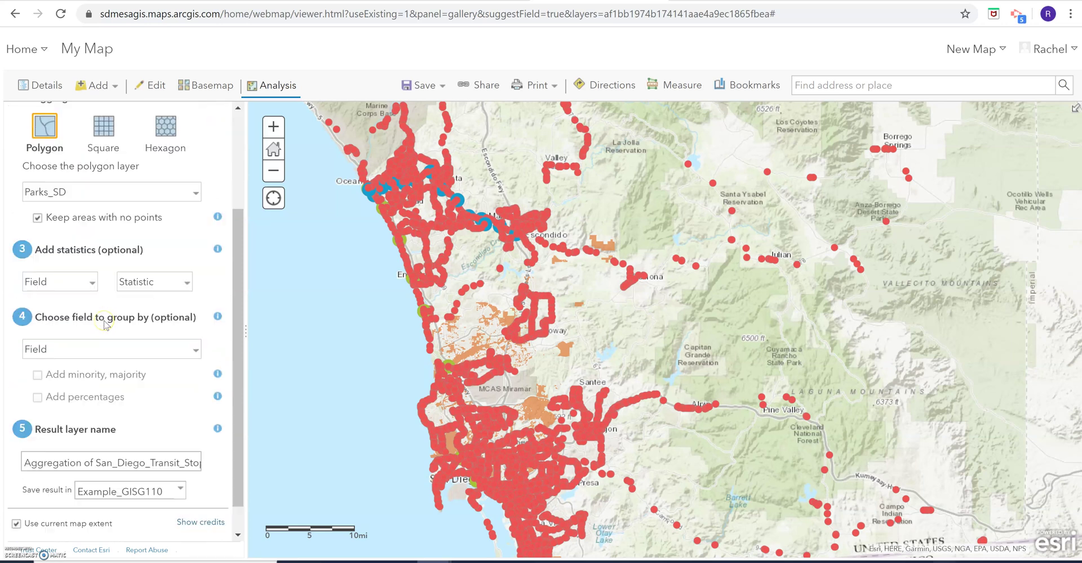
{"action": "scroll", "coordinate": [104, 321], "scroll_direction": "down", "scroll_amount": 1}
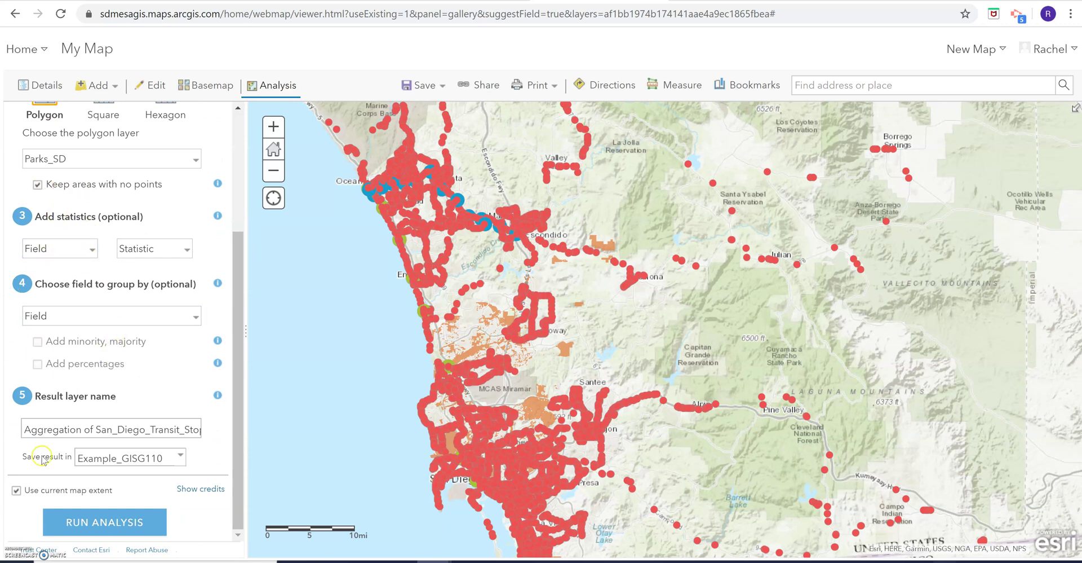
{"action": "left_click_drag", "start_coordinate": [25, 431], "coordinate": [451, 316]}
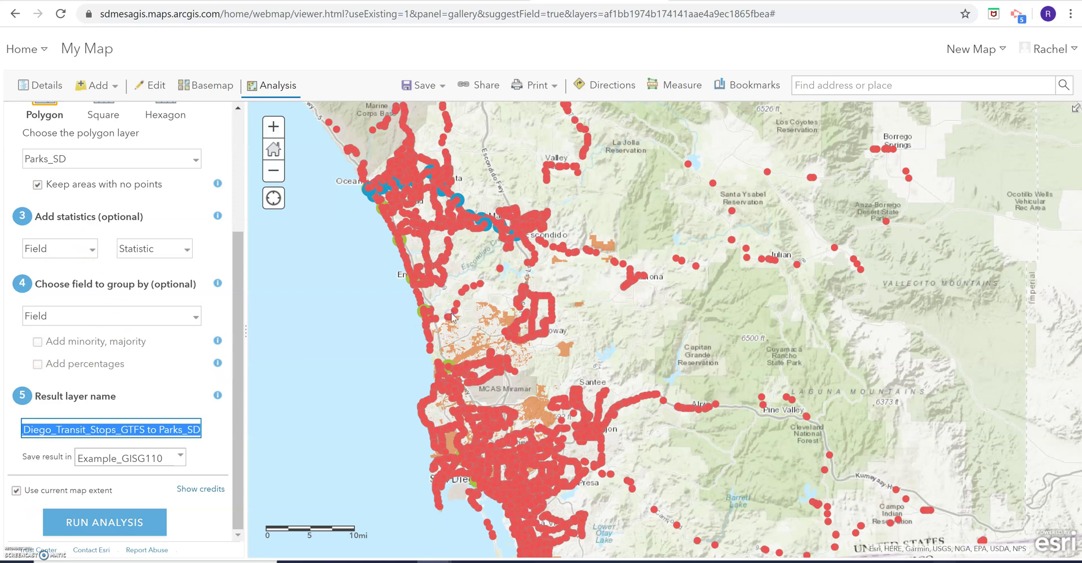
{"action": "type", "text": "Spatial Join"}
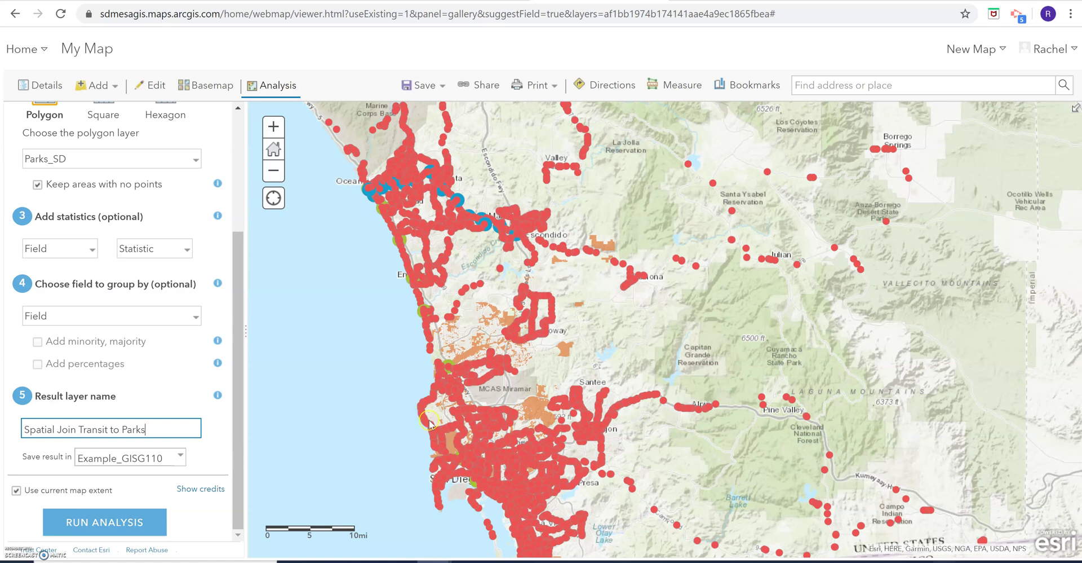
Turn off the restriction to the current map extent and run the Aggregate Points analysis
{"action": "left_click", "coordinate": [17, 491]}
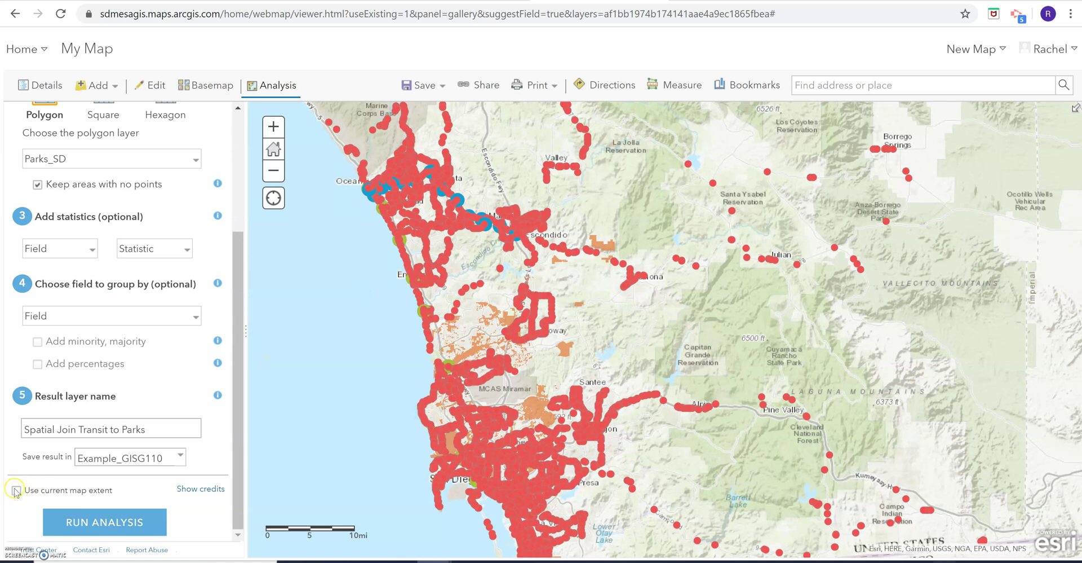
{"action": "left_click_drag", "start_coordinate": [561, 429], "coordinate": [570, 314]}
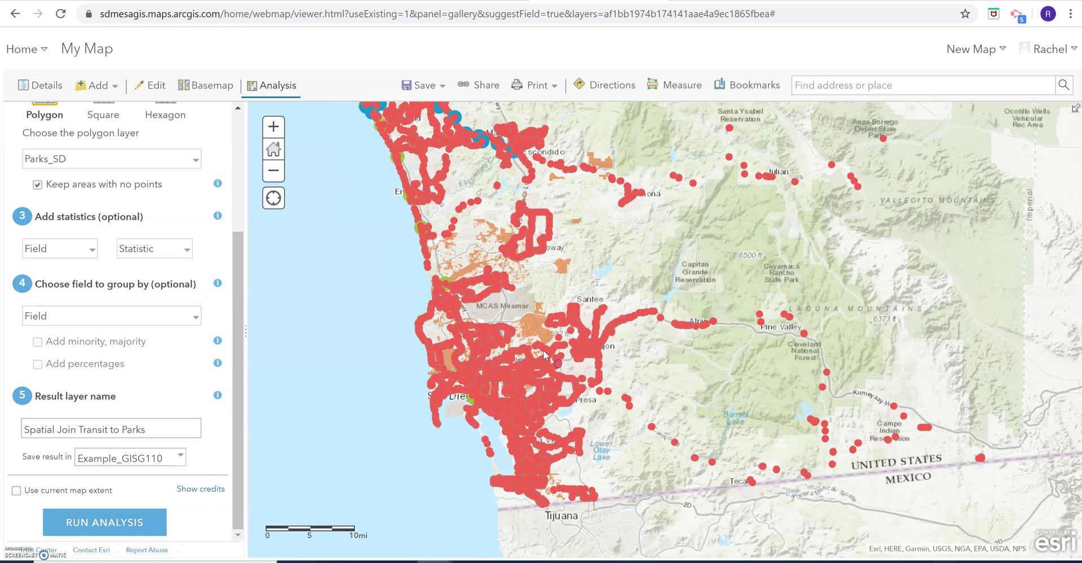
{"action": "left_click", "coordinate": [93, 523]}
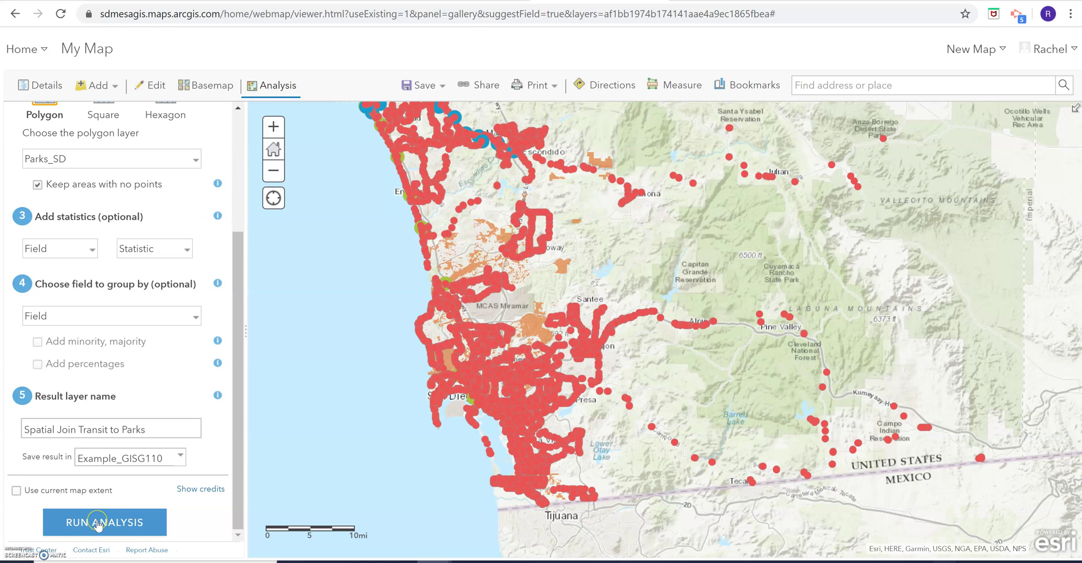
{"action": "left_click", "coordinate": [97, 523]}
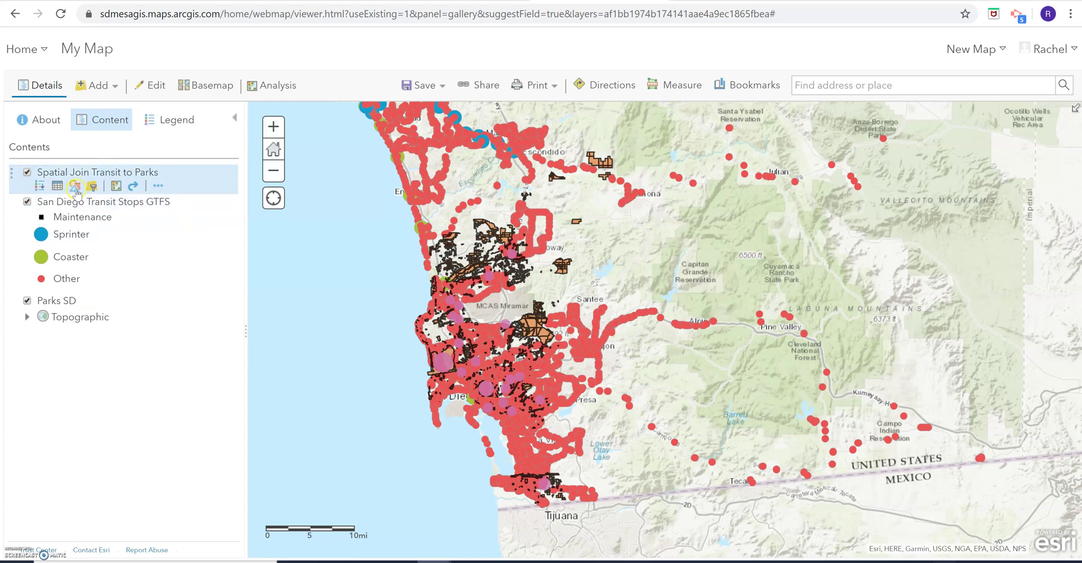
Review the drawing styles for the Spatial Join Transit to Parks layer and the Counts and Amounts (Size) options for Count of Points
{"action": "left_click", "coordinate": [76, 187]}
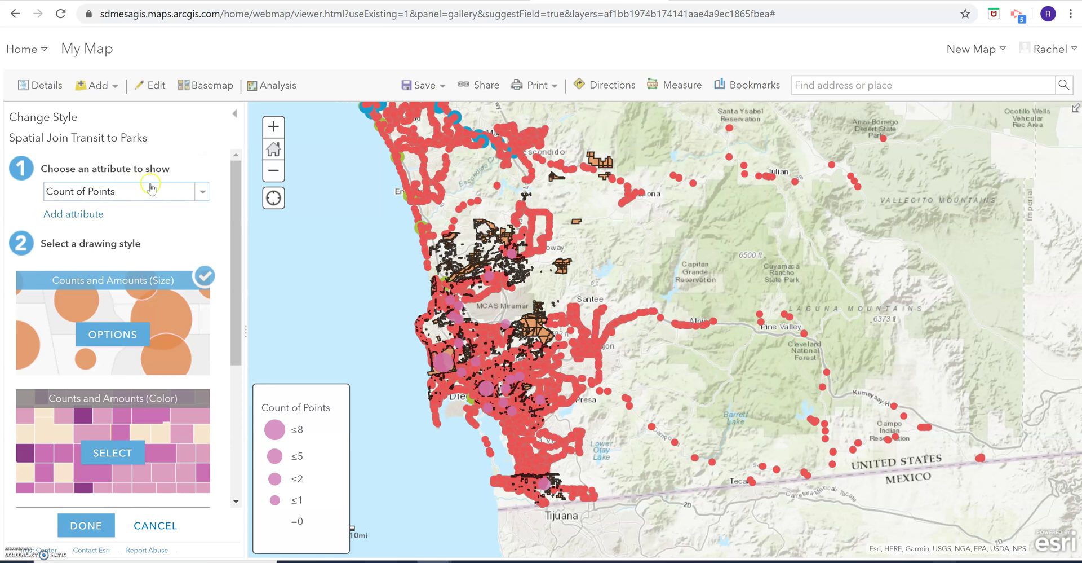
{"action": "left_click", "coordinate": [105, 487]}
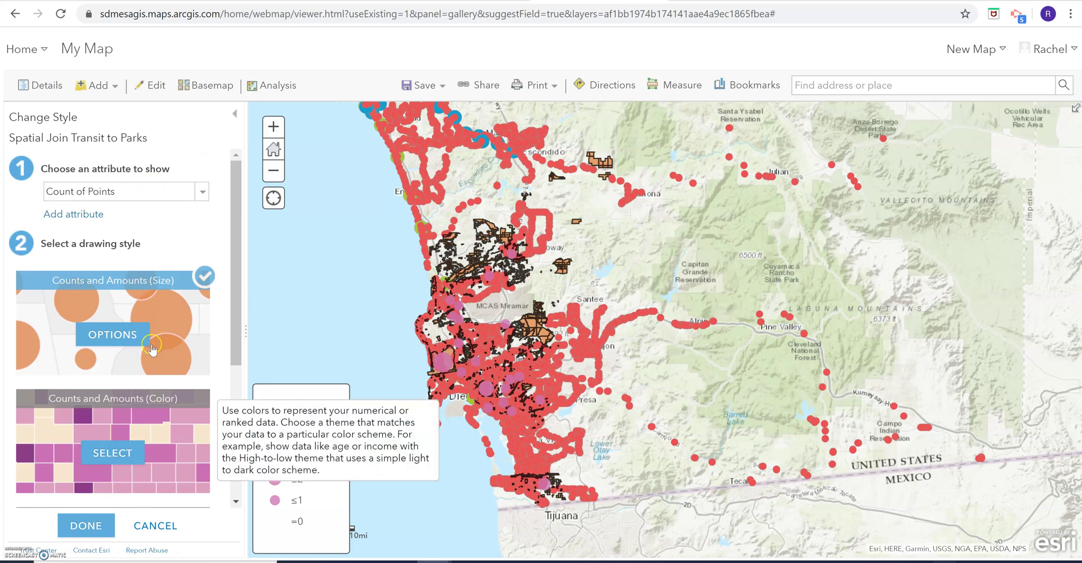
{"action": "scroll", "coordinate": [151, 349], "scroll_direction": "down", "scroll_amount": 3}
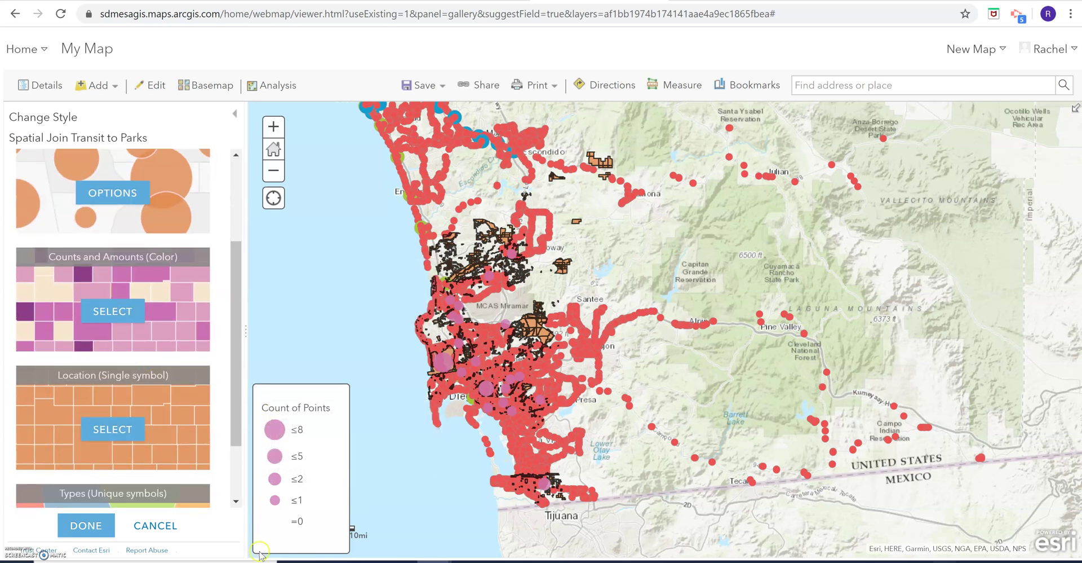
{"action": "scroll", "coordinate": [160, 456], "scroll_direction": "down", "scroll_amount": 3}
{"action": "scroll", "coordinate": [147, 395], "scroll_direction": "up", "scroll_amount": 6}
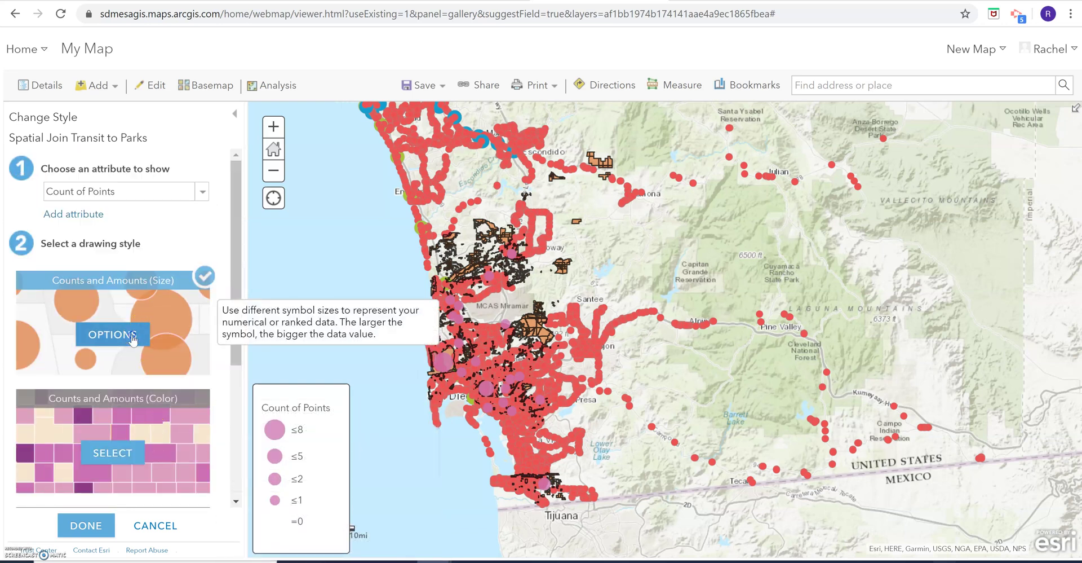
{"action": "left_click", "coordinate": [112, 334]}
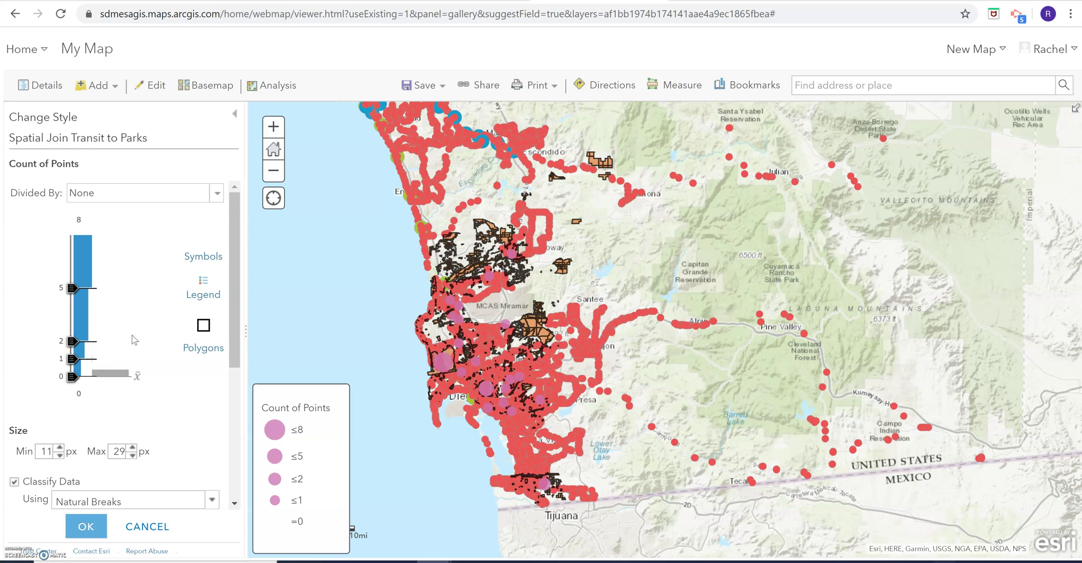
{"action": "left_click", "coordinate": [86, 526]}
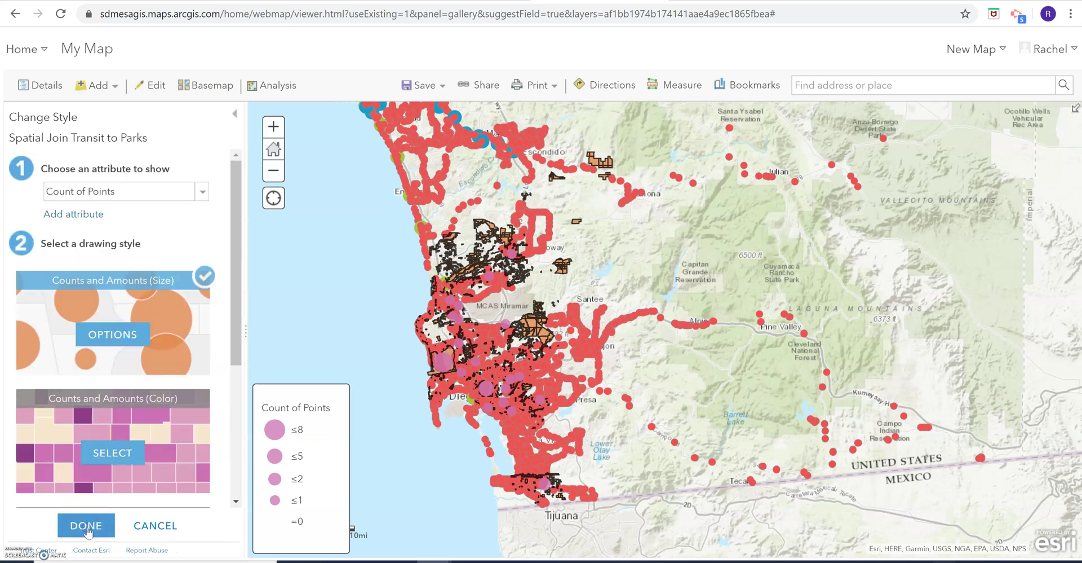
Style the Spatial Join Transit to Parks layer with Counts and Amounts (Color) and inspect the shaded parks around central San Diego
{"action": "left_click", "coordinate": [124, 449]}
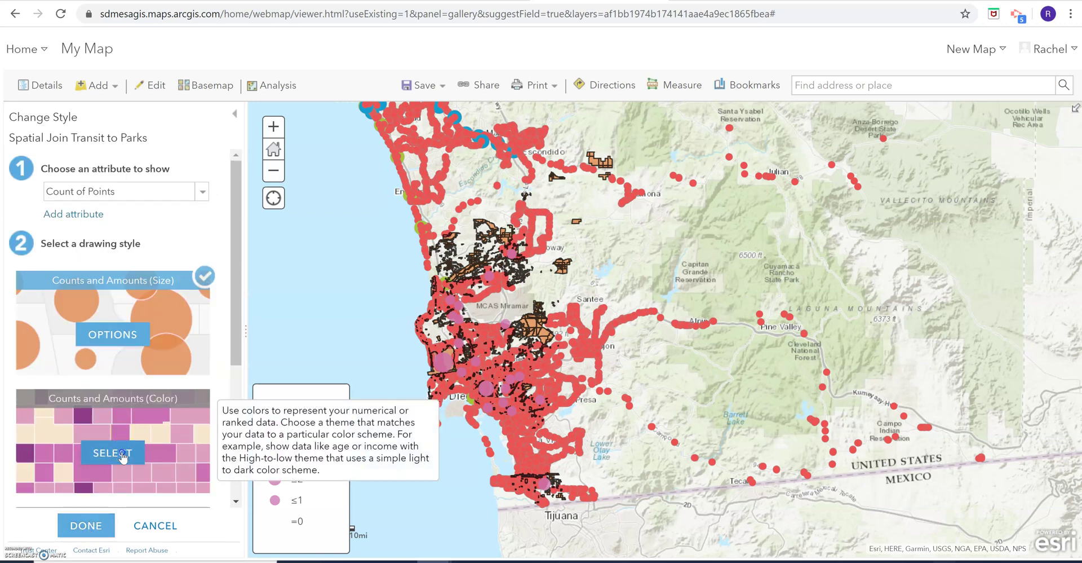
{"action": "left_click", "coordinate": [86, 526]}
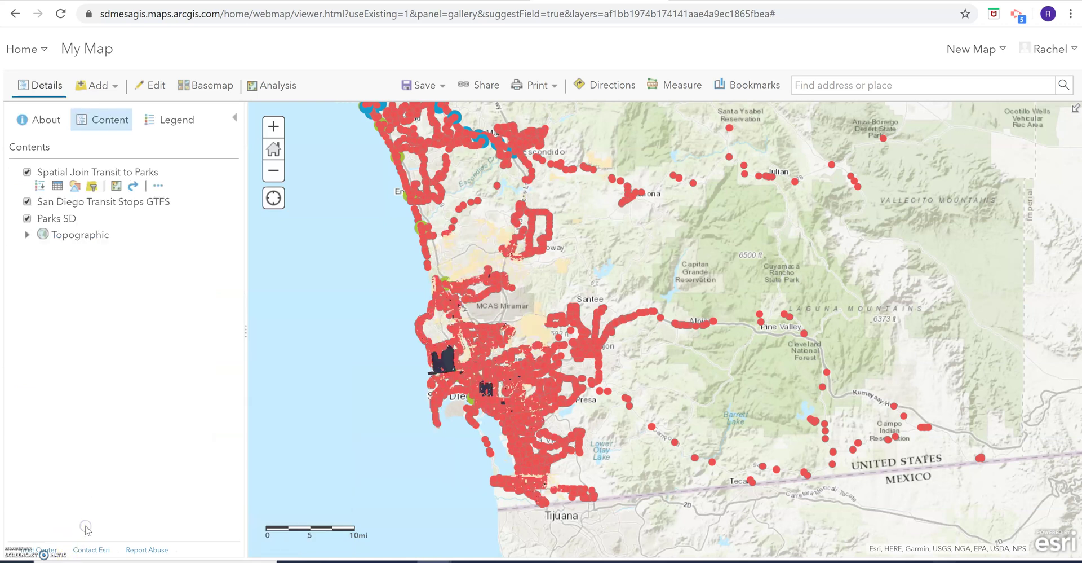
{"action": "left_click", "coordinate": [431, 107]}
{"action": "scroll", "coordinate": [574, 341], "scroll_direction": "up", "scroll_amount": 2}
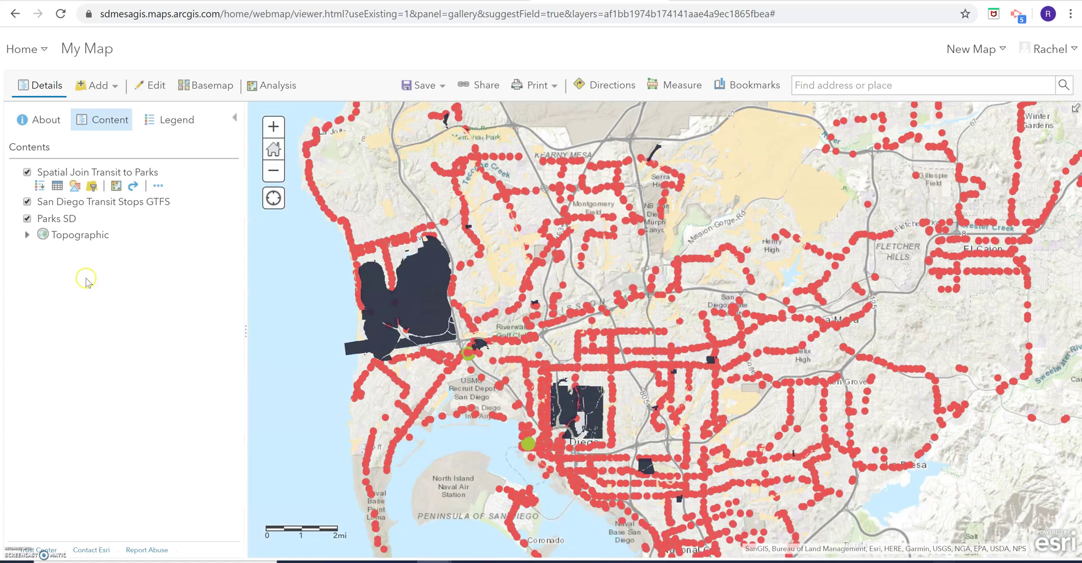
Restyle the Spatial Join Transit to Parks layer by Count of Points using Counts and Amounts (Size)
{"action": "left_click", "coordinate": [75, 186]}
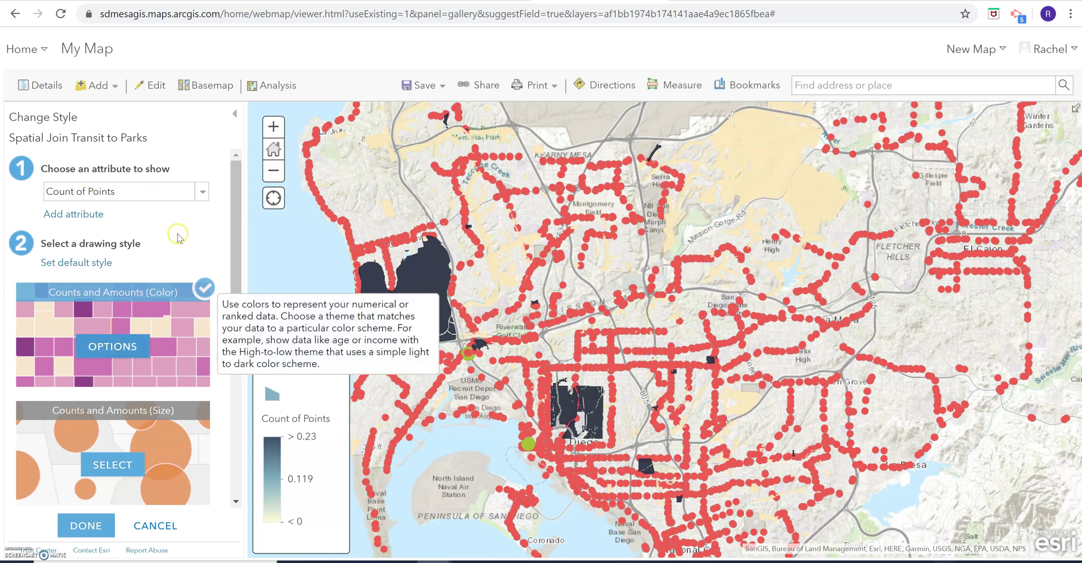
{"action": "left_click", "coordinate": [202, 191]}
{"action": "left_click", "coordinate": [205, 193]}
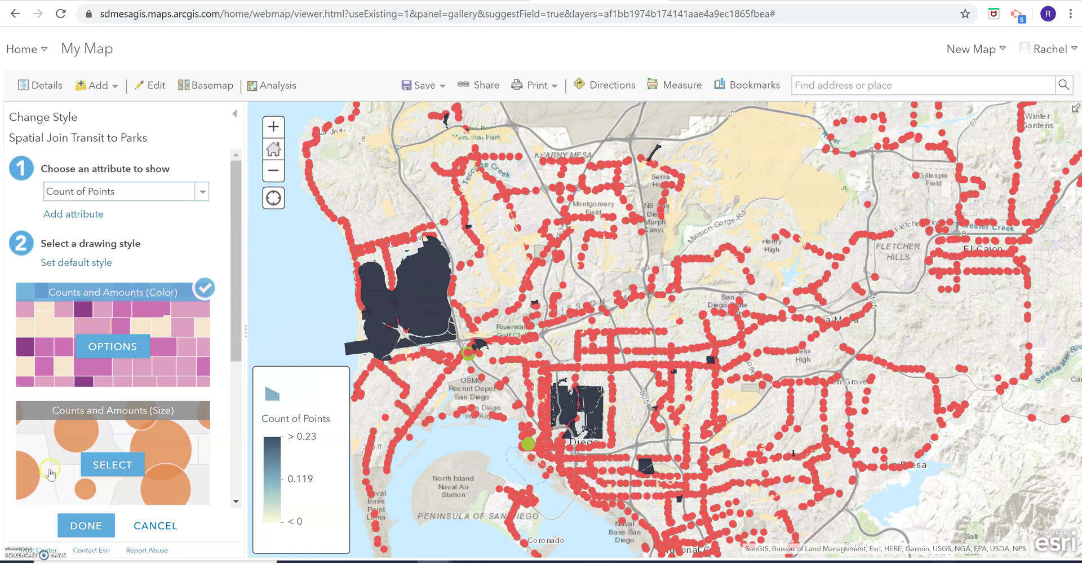
{"action": "left_click", "coordinate": [123, 350]}
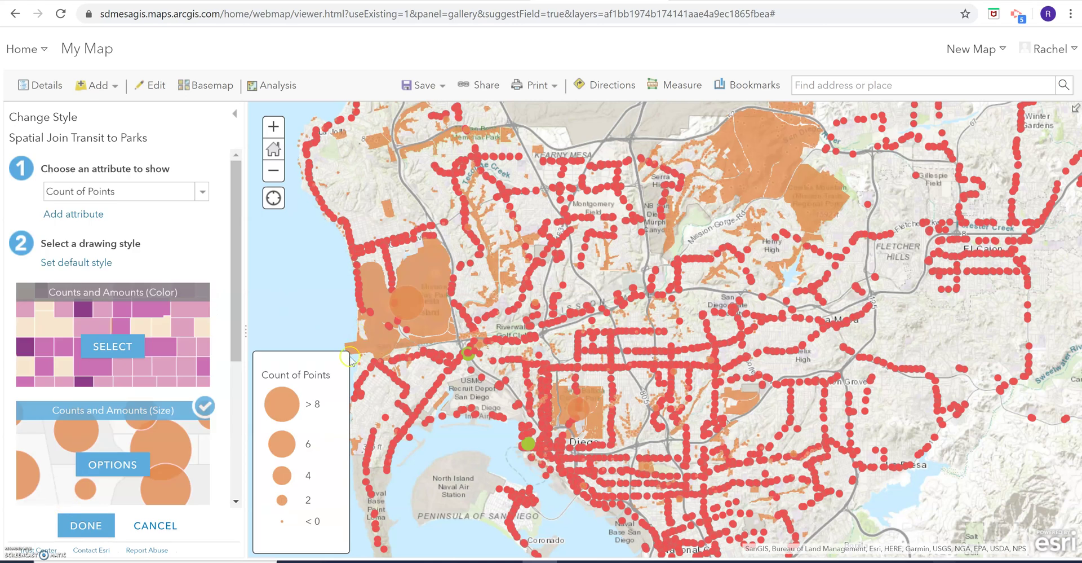
Recolor the Count of Points circles of the Spatial Join Transit to Parks layer with the blue fill #0070FF
{"action": "left_click", "coordinate": [133, 466]}
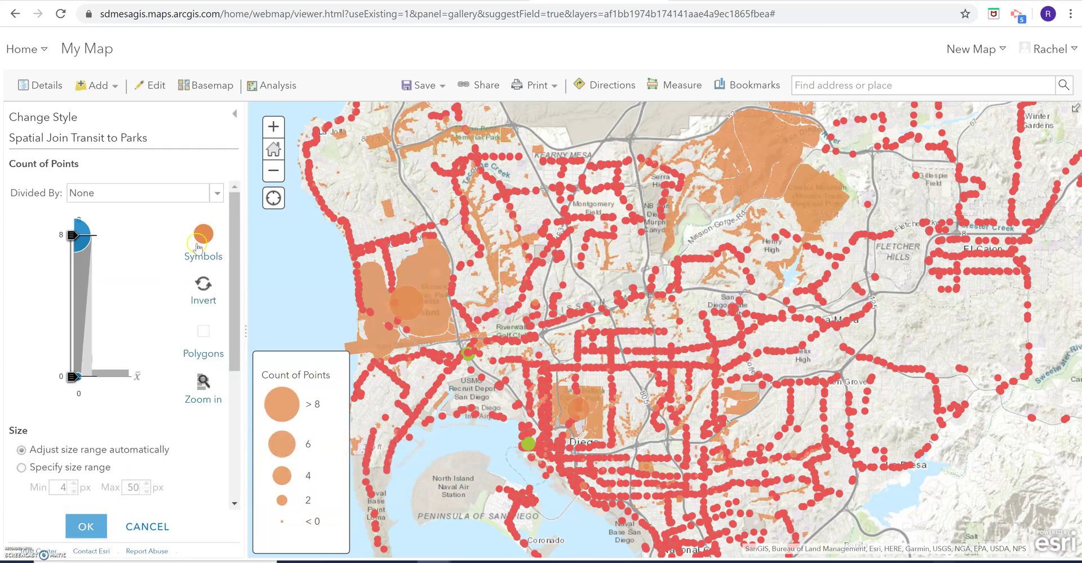
{"action": "left_click", "coordinate": [198, 243]}
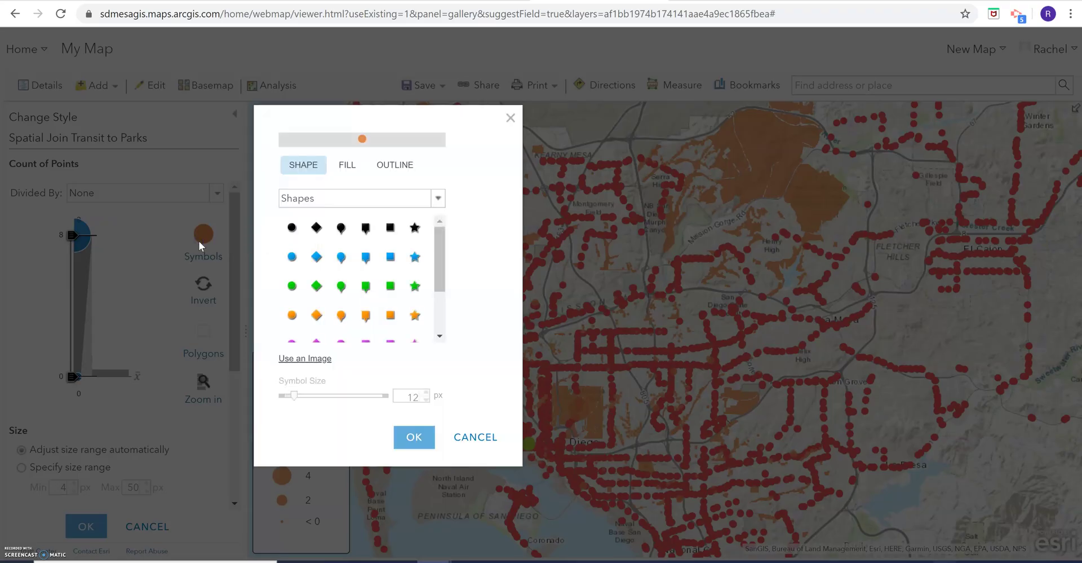
{"action": "left_click", "coordinate": [348, 167]}
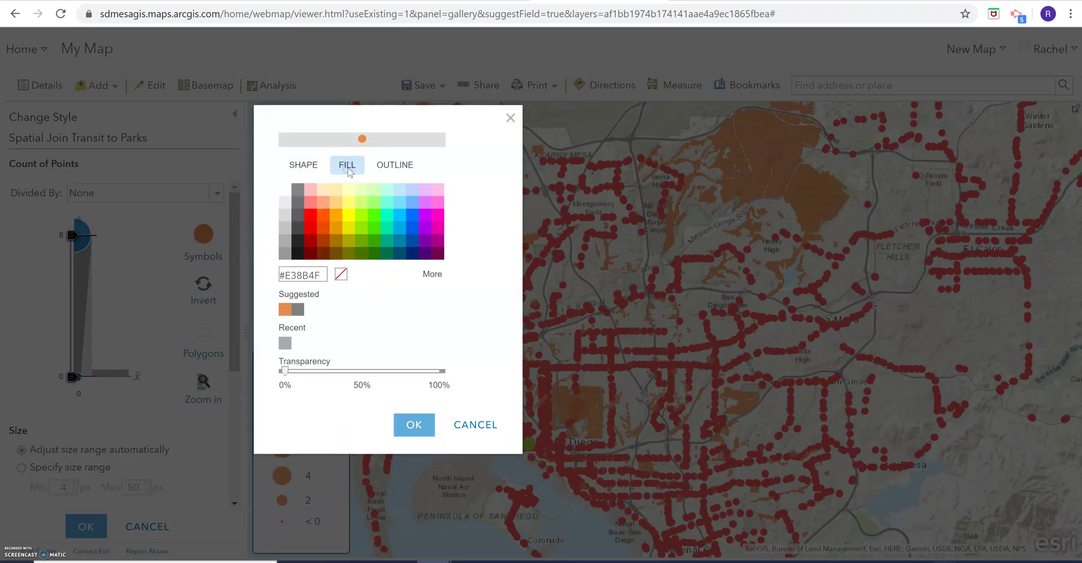
{"action": "left_click", "coordinate": [413, 221]}
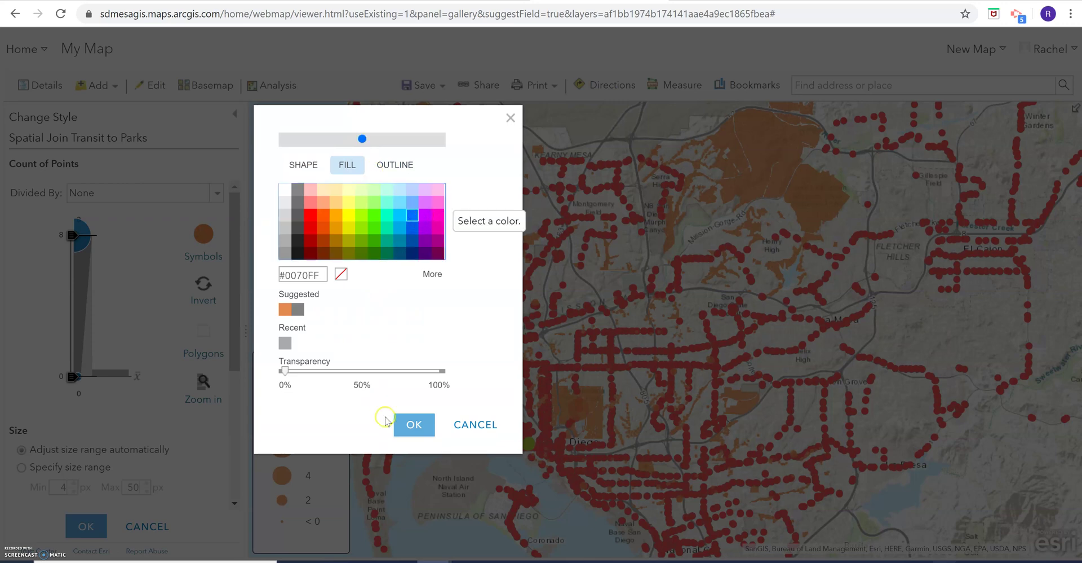
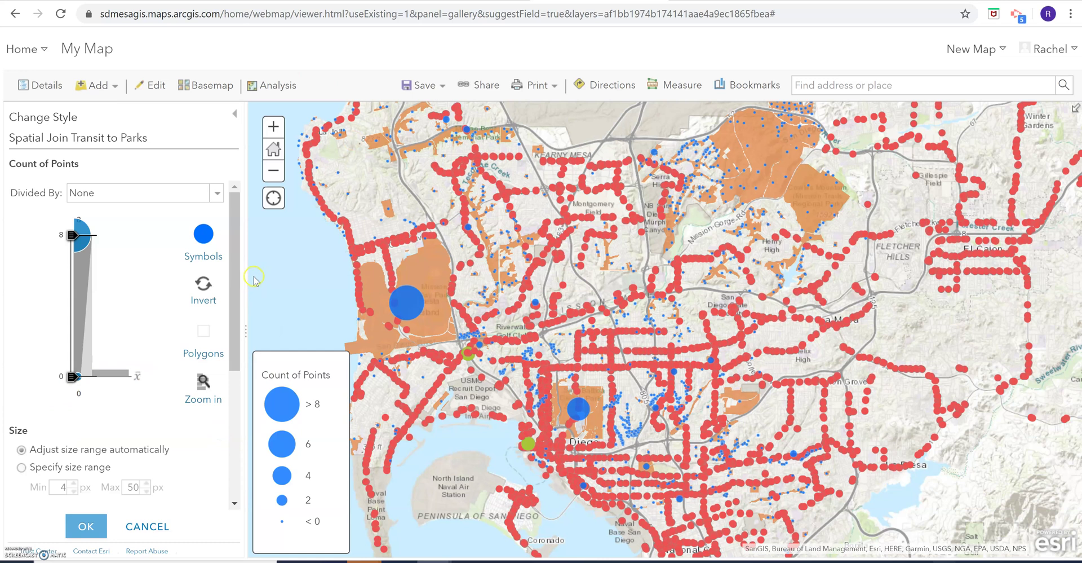
{"action": "left_click", "coordinate": [217, 193]}
{"action": "left_click", "coordinate": [218, 192]}
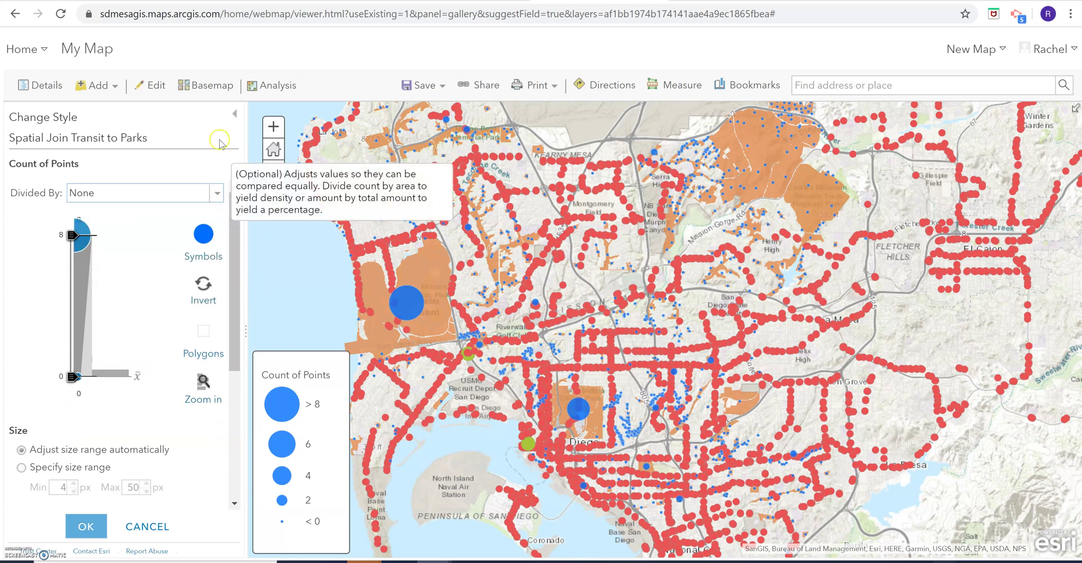
{"action": "left_click", "coordinate": [84, 526]}
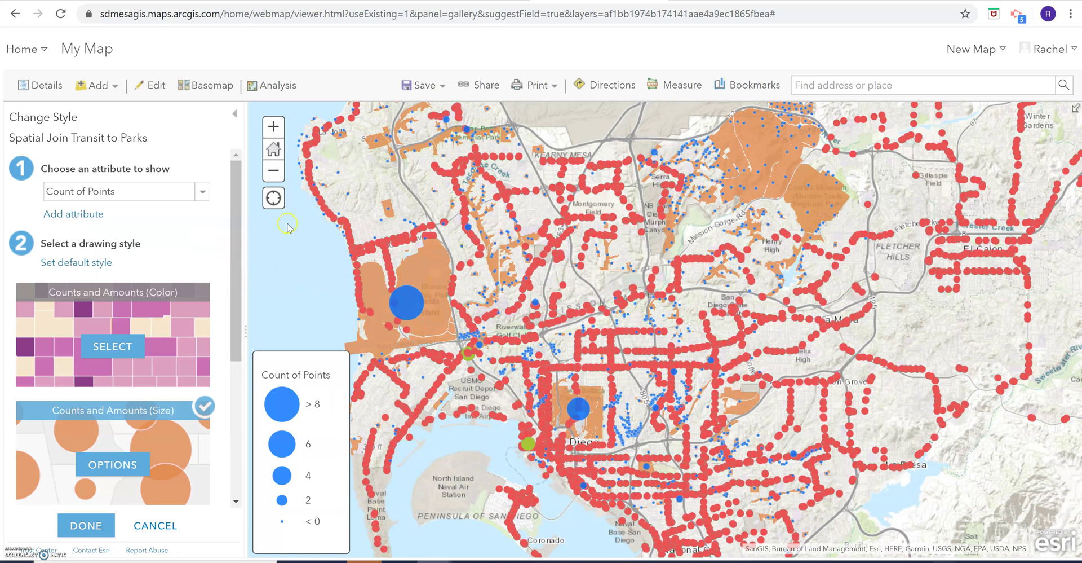
{"action": "left_click", "coordinate": [237, 113]}
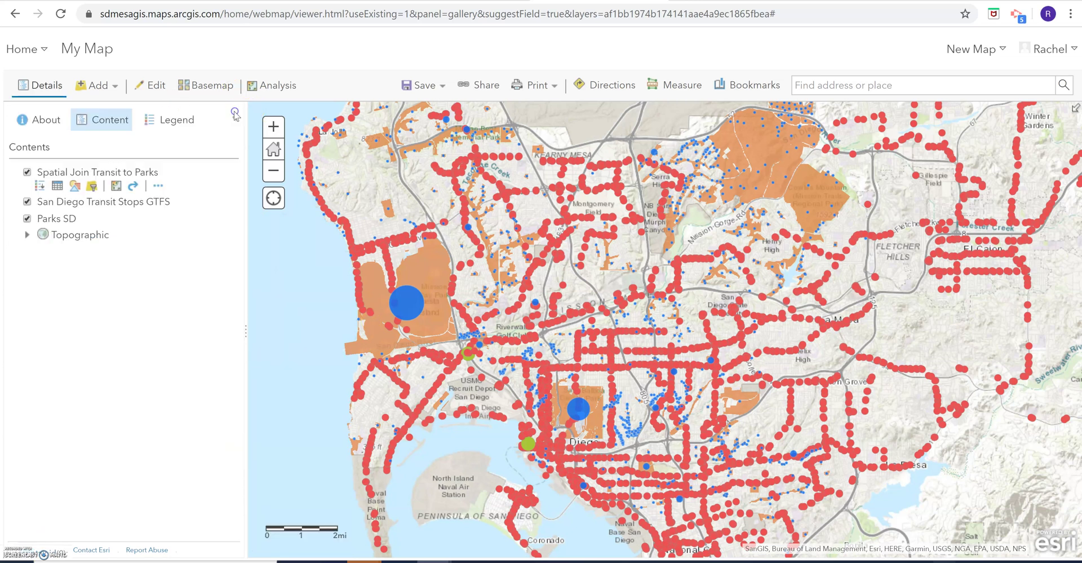
Apply the Counts and Amounts (Size) style to the Spatial Join Transit to Parks layer for Count of Points and finish styling
{"action": "left_click", "coordinate": [75, 187]}
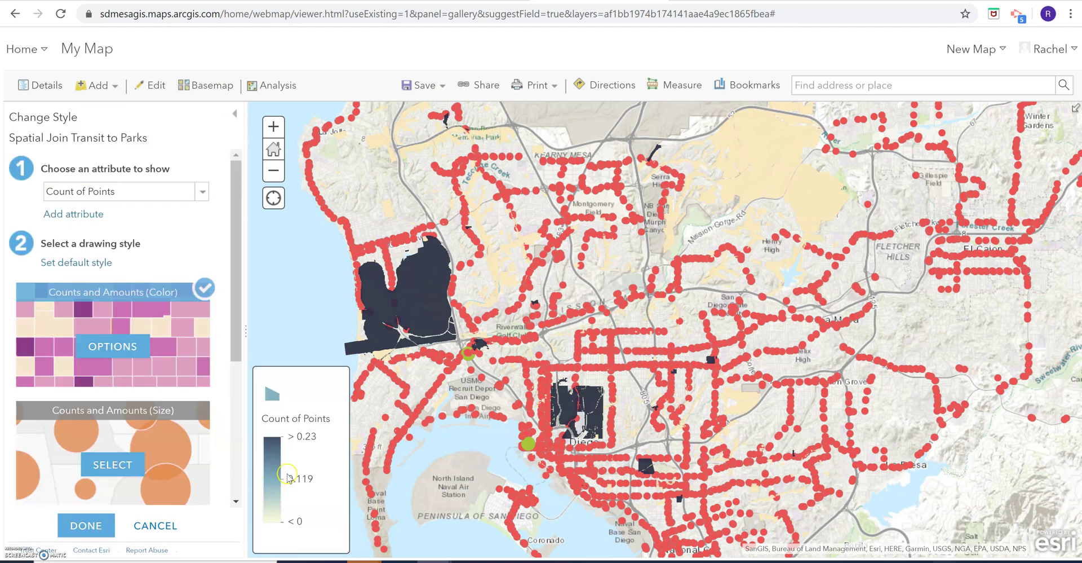
{"action": "left_click", "coordinate": [129, 190]}
{"action": "left_click", "coordinate": [115, 461]}
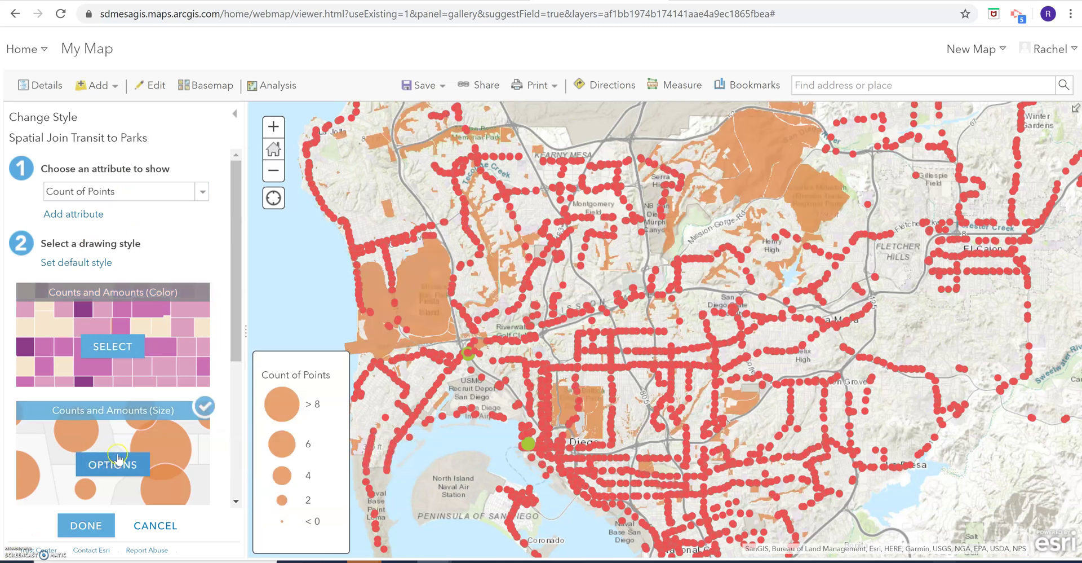
{"action": "left_click", "coordinate": [98, 529]}
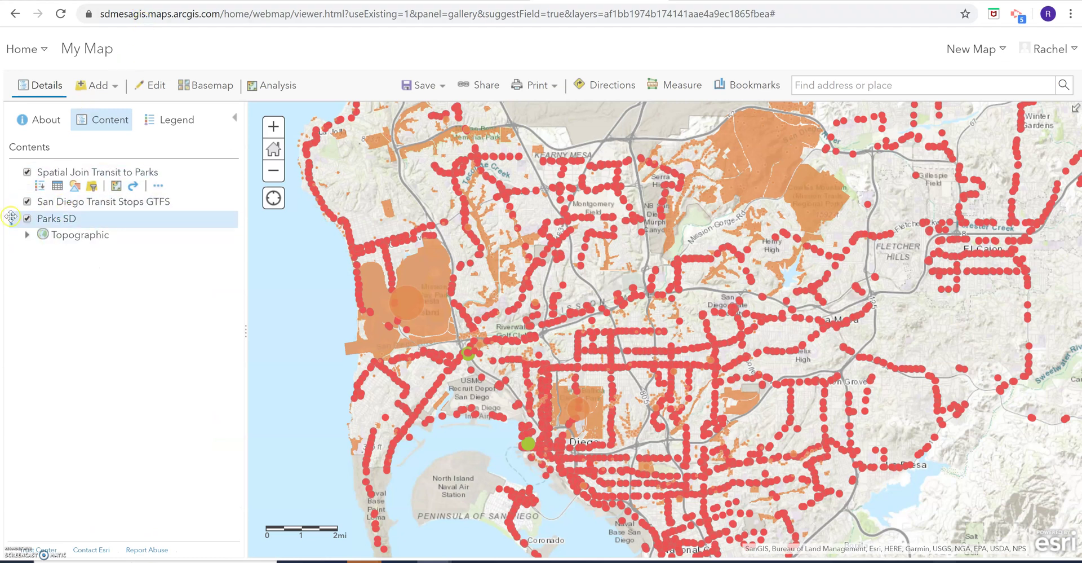
Change the fill color of the Parks SD layer's polygons to light green and finish styling
{"action": "left_click", "coordinate": [159, 203]}
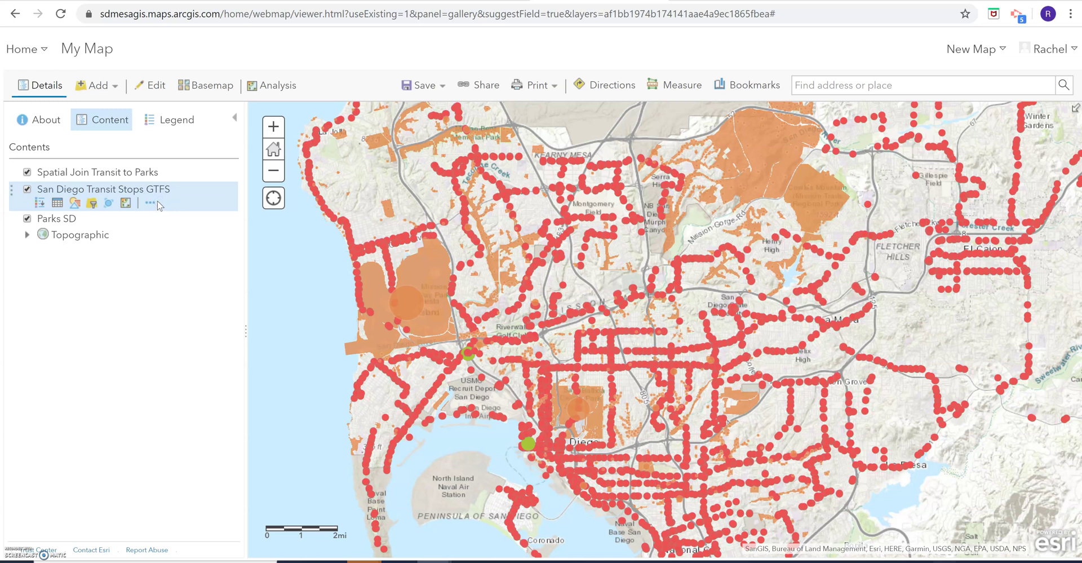
{"action": "left_click", "coordinate": [54, 220]}
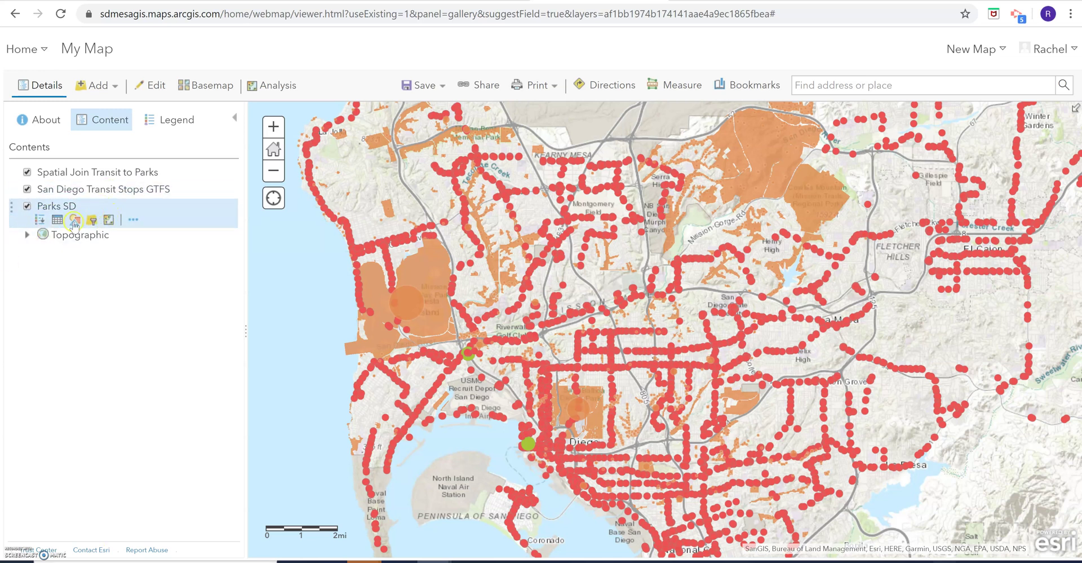
{"action": "left_click", "coordinate": [73, 221]}
{"action": "left_click", "coordinate": [138, 326]}
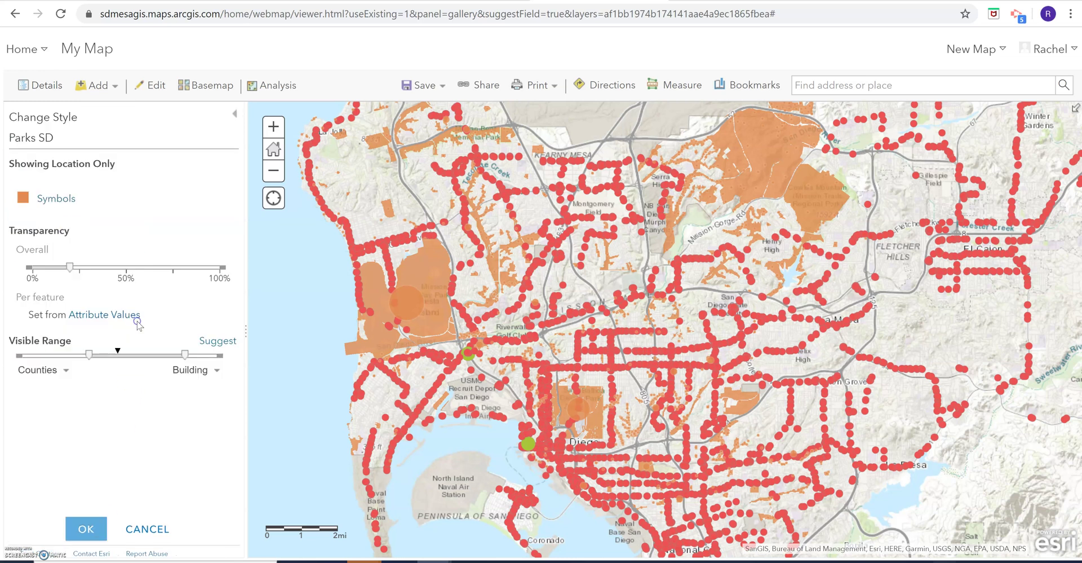
{"action": "left_click", "coordinate": [54, 200]}
{"action": "left_click", "coordinate": [299, 185]}
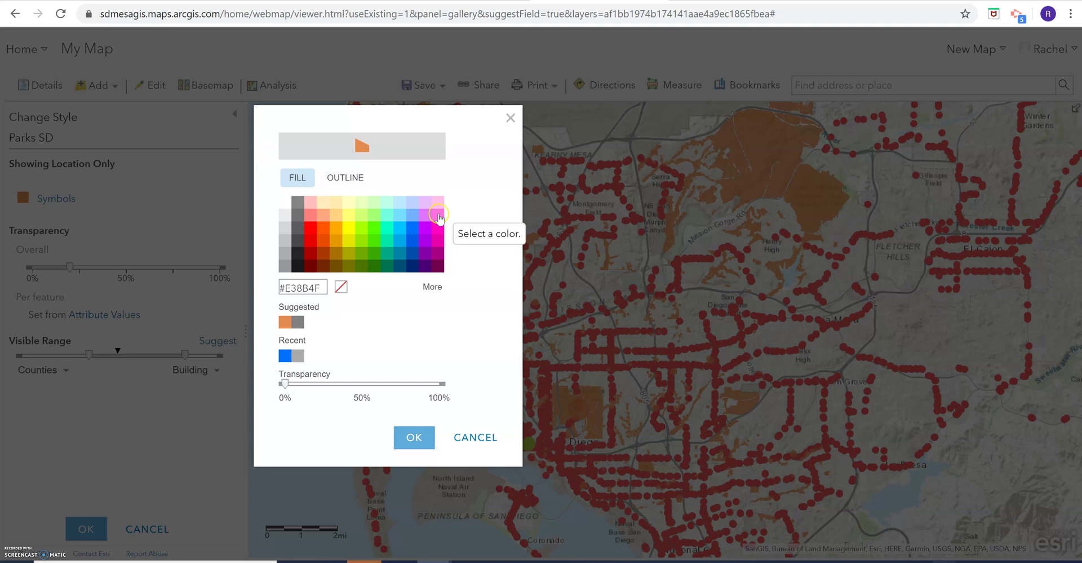
{"action": "left_click", "coordinate": [374, 215]}
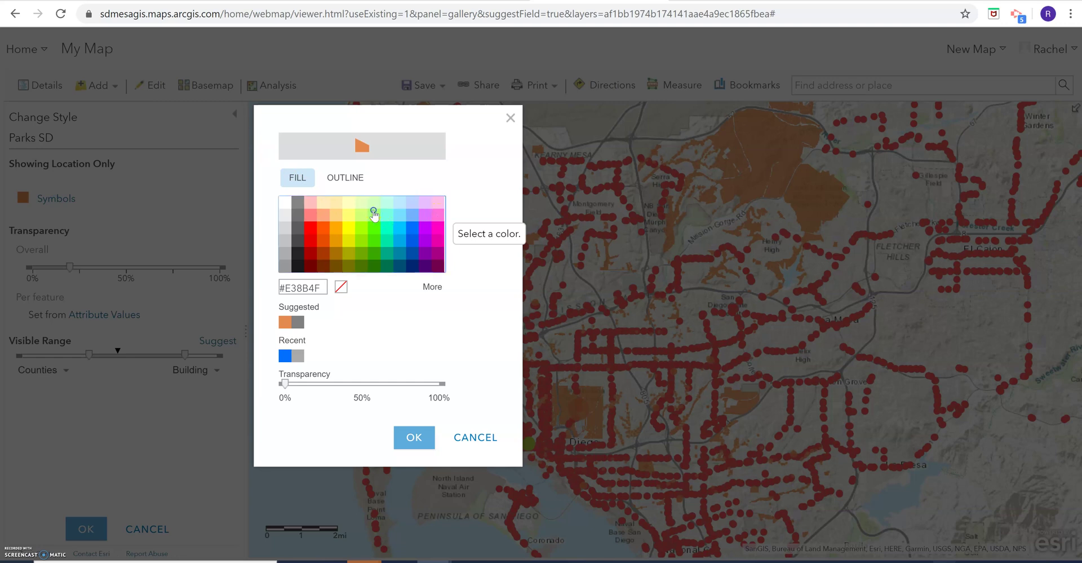
{"action": "left_click", "coordinate": [413, 439]}
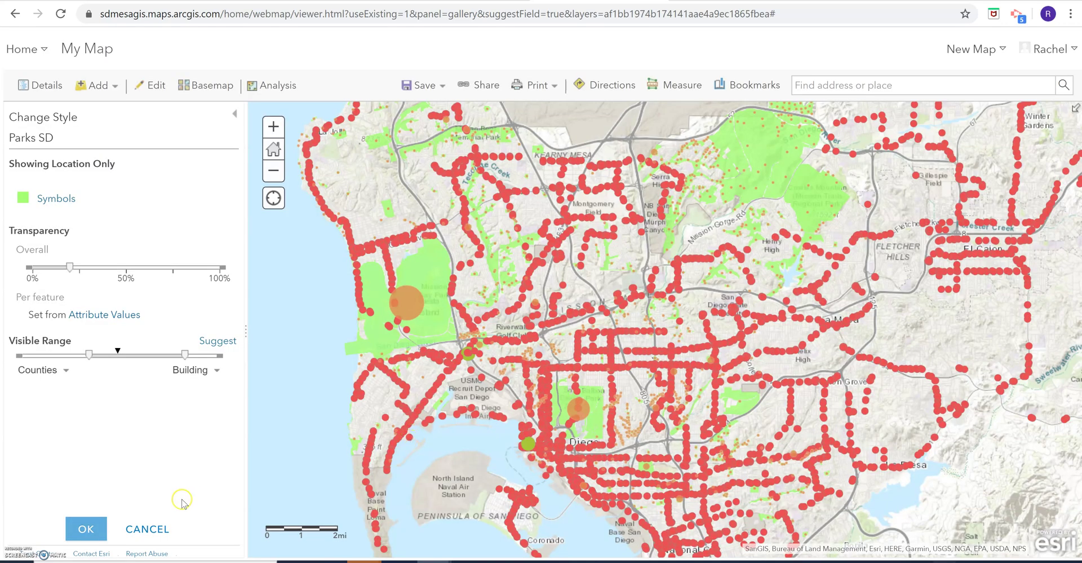
{"action": "left_click", "coordinate": [91, 529]}
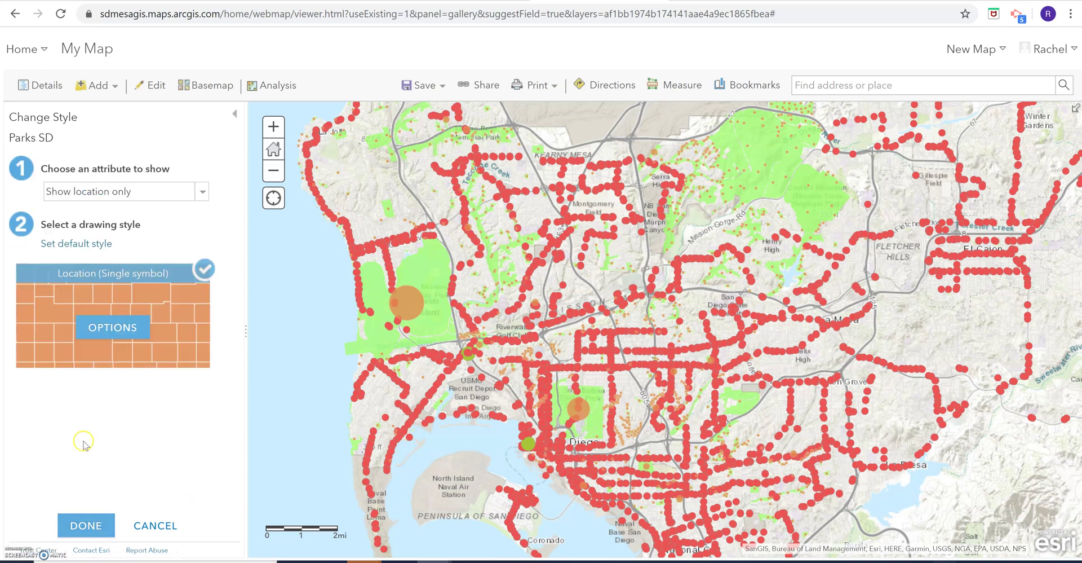
{"action": "left_click", "coordinate": [84, 525]}
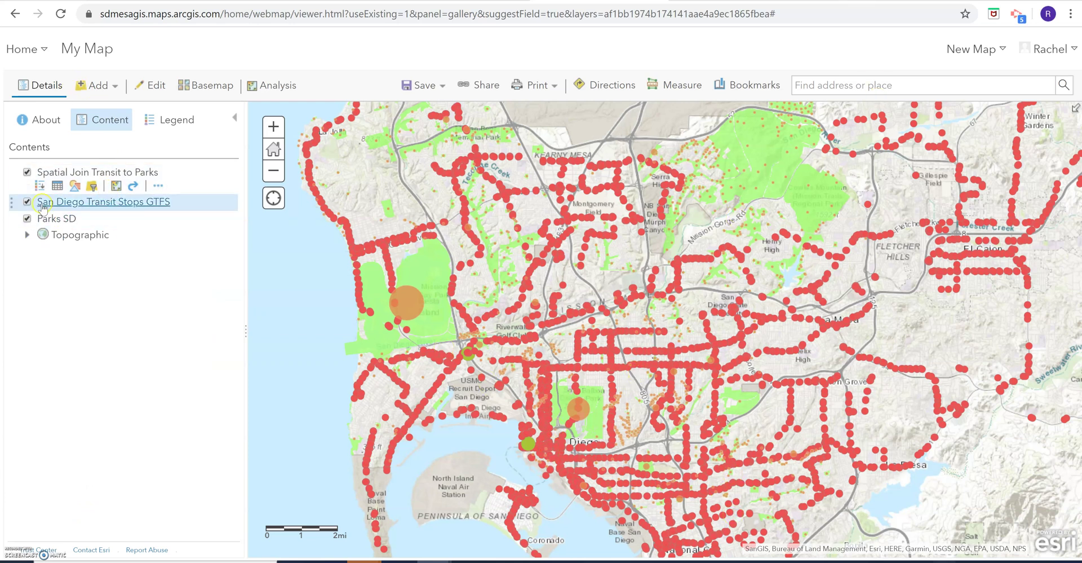
Hide the San Diego Transit Stops GTFS layer and check the sized circles over the green parks around Mission Bay
{"action": "left_click", "coordinate": [25, 207]}
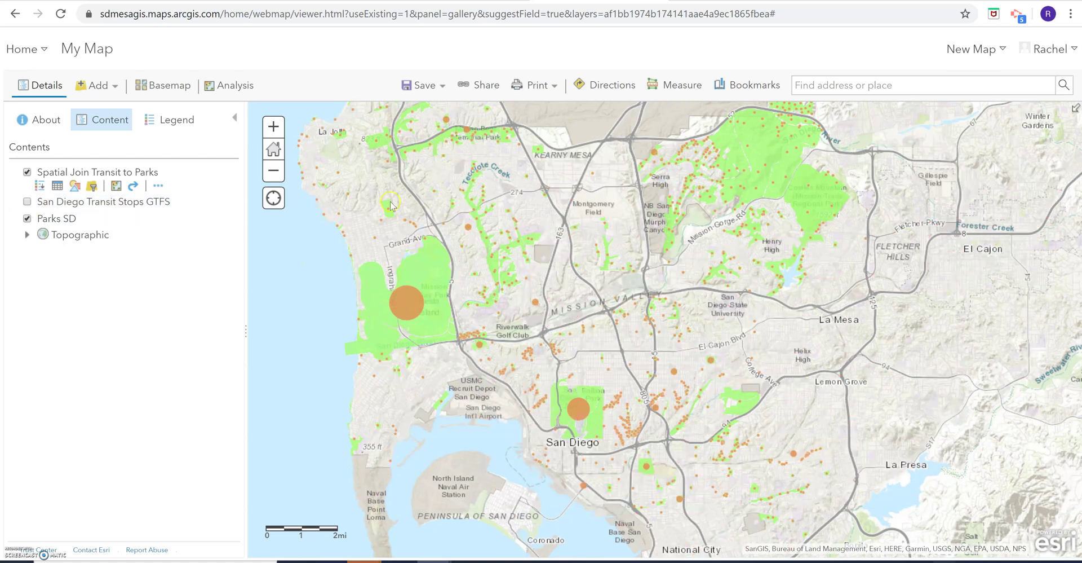
{"action": "scroll", "coordinate": [384, 215], "scroll_direction": "up", "scroll_amount": 4}
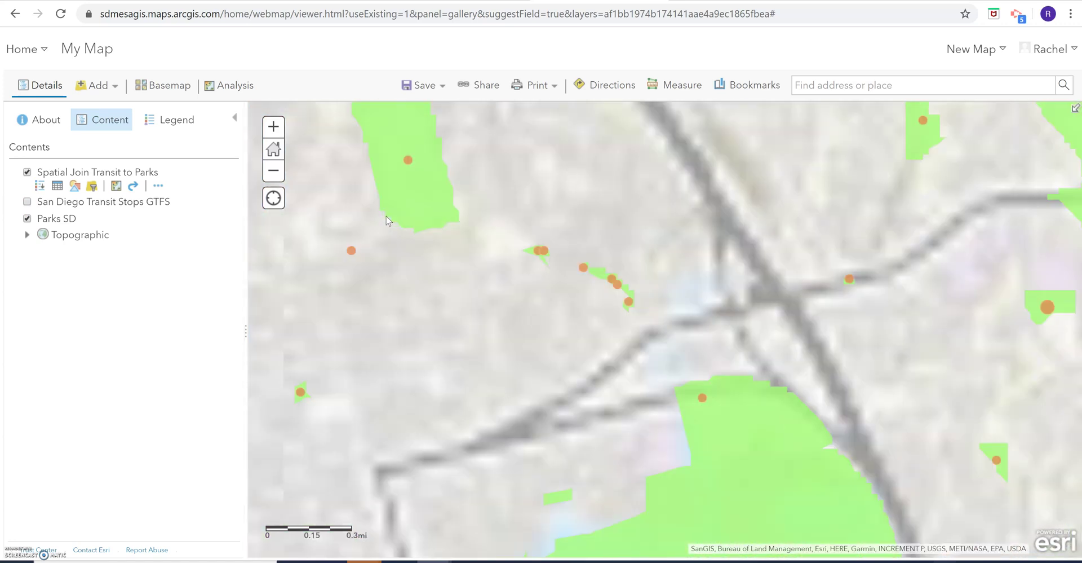
{"action": "left_click", "coordinate": [413, 154]}
{"action": "scroll", "coordinate": [485, 305], "scroll_direction": "down", "scroll_amount": 3}
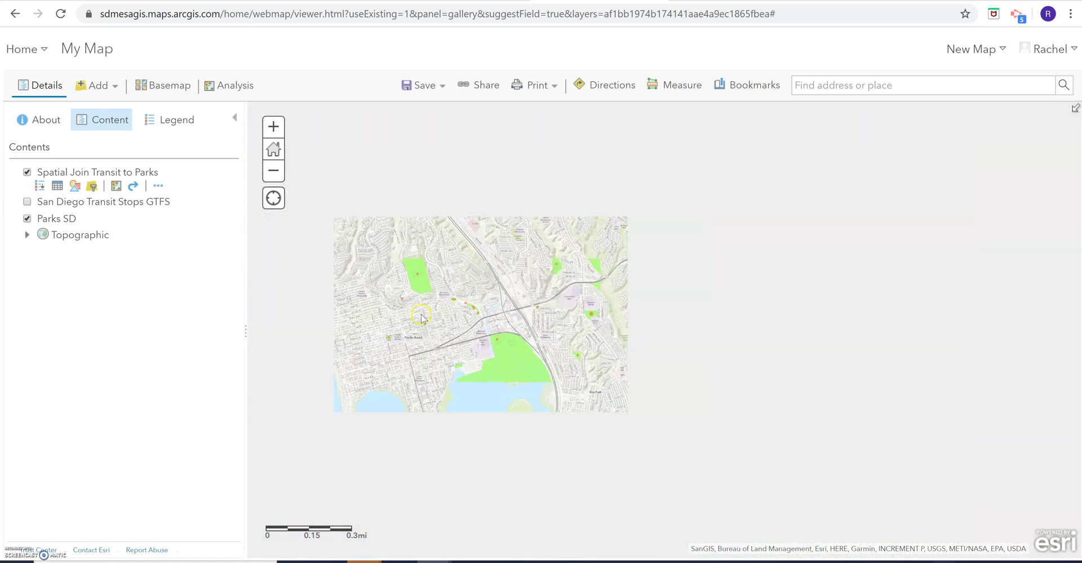
{"action": "left_click_drag", "start_coordinate": [506, 293], "coordinate": [534, 145]}
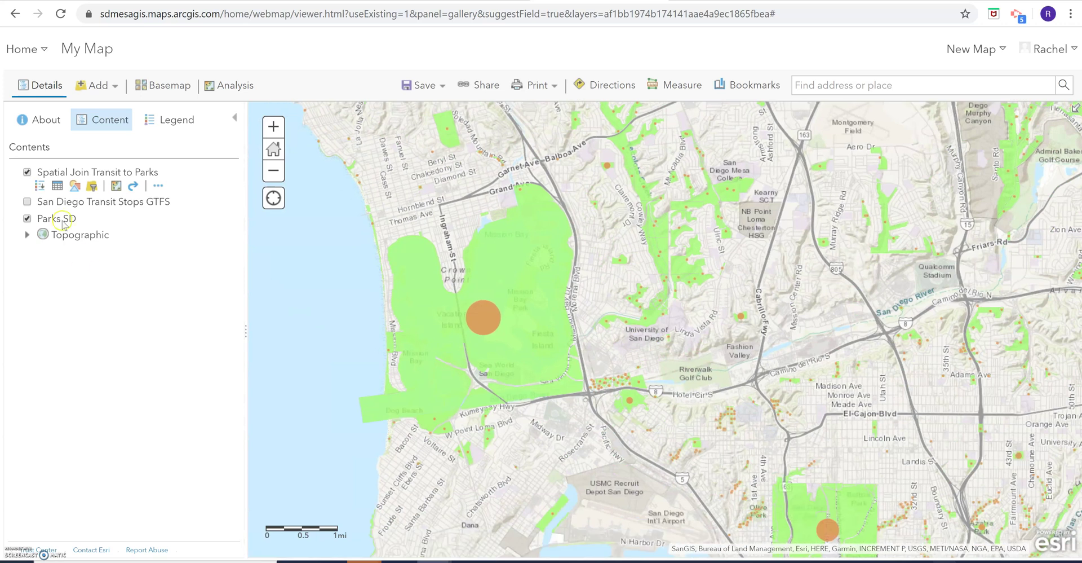
With the Spatial Join Transit to Parks style settings open, examine all attributes of the small park just south of Old Town San Diego
{"action": "left_click", "coordinate": [72, 186]}
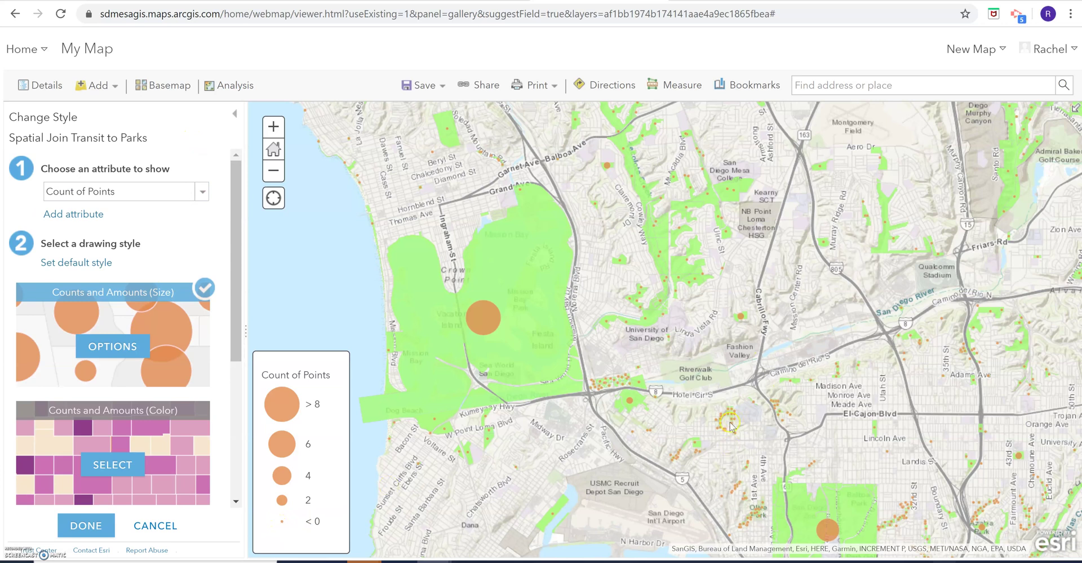
{"action": "scroll", "coordinate": [640, 432], "scroll_direction": "down", "scroll_amount": 3}
{"action": "scroll", "coordinate": [676, 445], "scroll_direction": "up", "scroll_amount": 3}
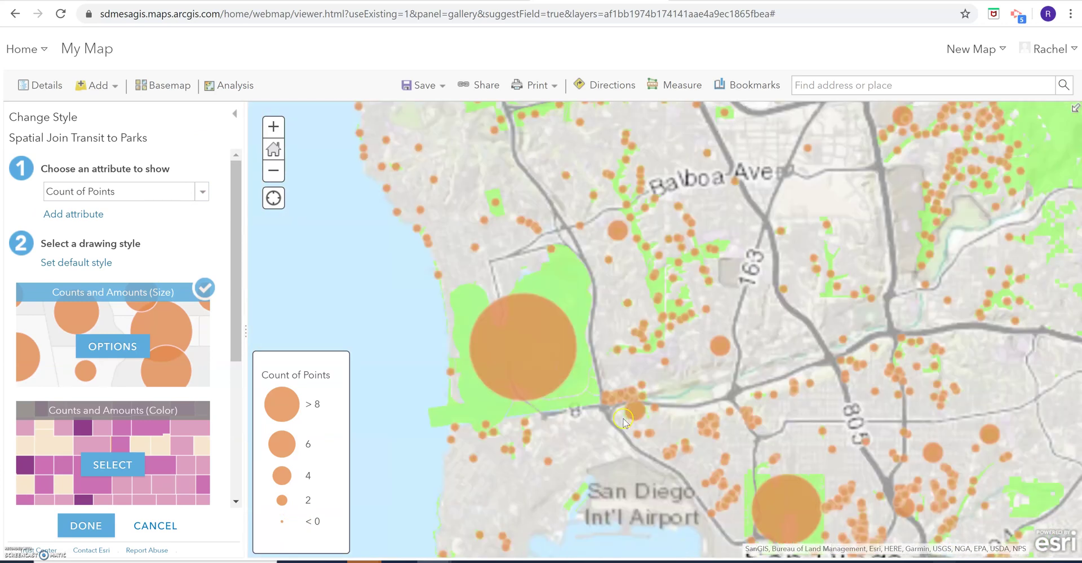
{"action": "scroll", "coordinate": [620, 434], "scroll_direction": "up", "scroll_amount": 3}
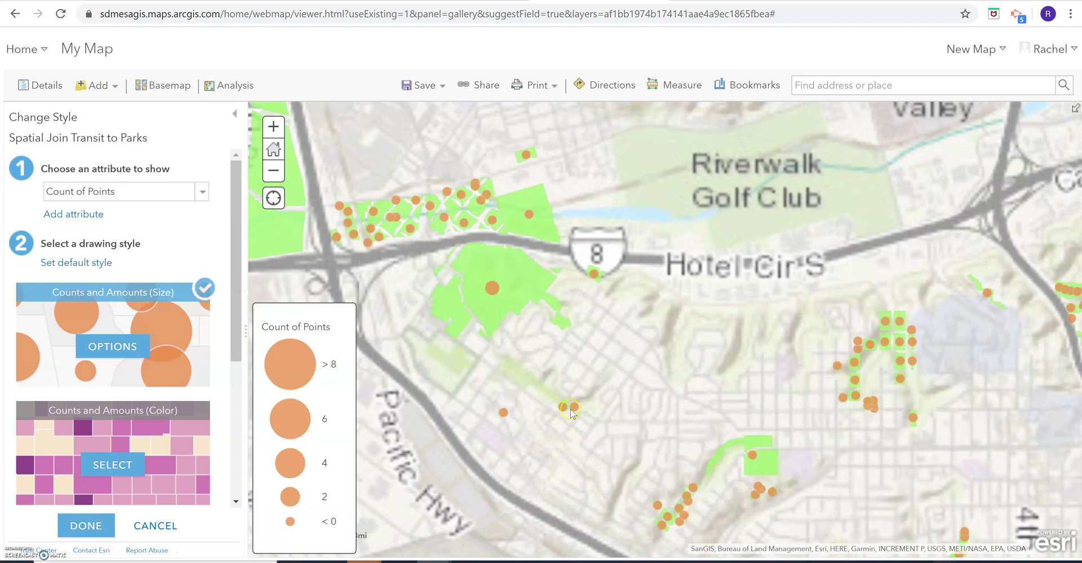
{"action": "left_click", "coordinate": [504, 412]}
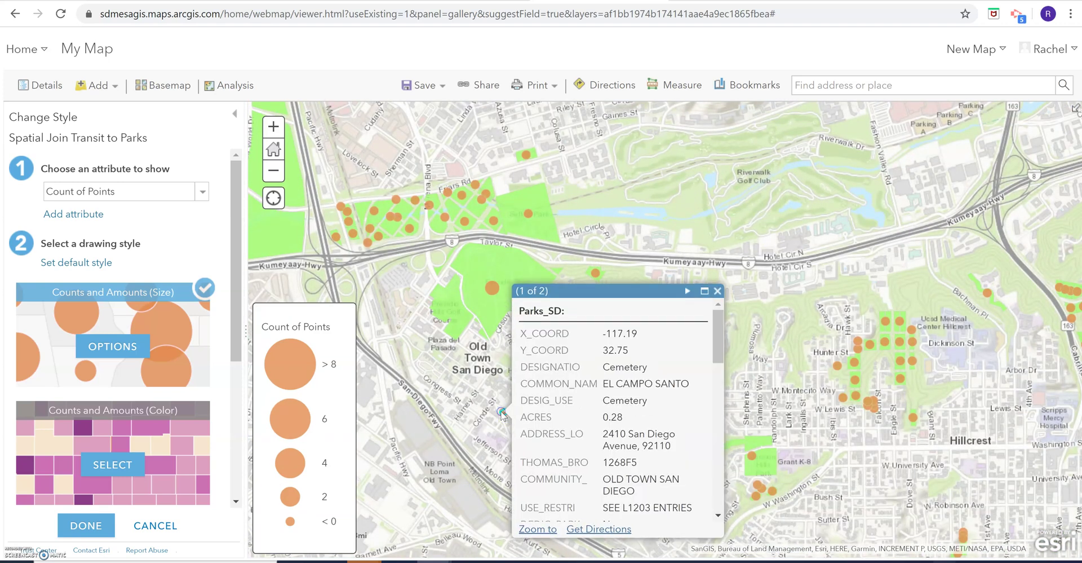
{"action": "scroll", "coordinate": [702, 394], "scroll_direction": "down", "scroll_amount": 10}
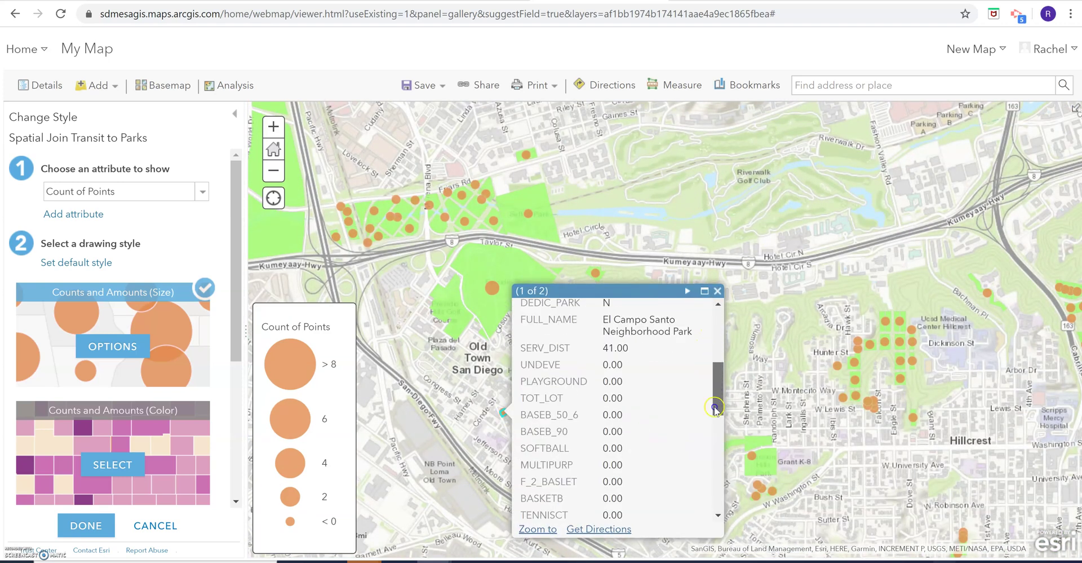
{"action": "scroll", "coordinate": [702, 412], "scroll_direction": "up", "scroll_amount": 3}
{"action": "scroll", "coordinate": [713, 424], "scroll_direction": "down", "scroll_amount": 4}
{"action": "scroll", "coordinate": [713, 424], "scroll_direction": "down", "scroll_amount": 5}
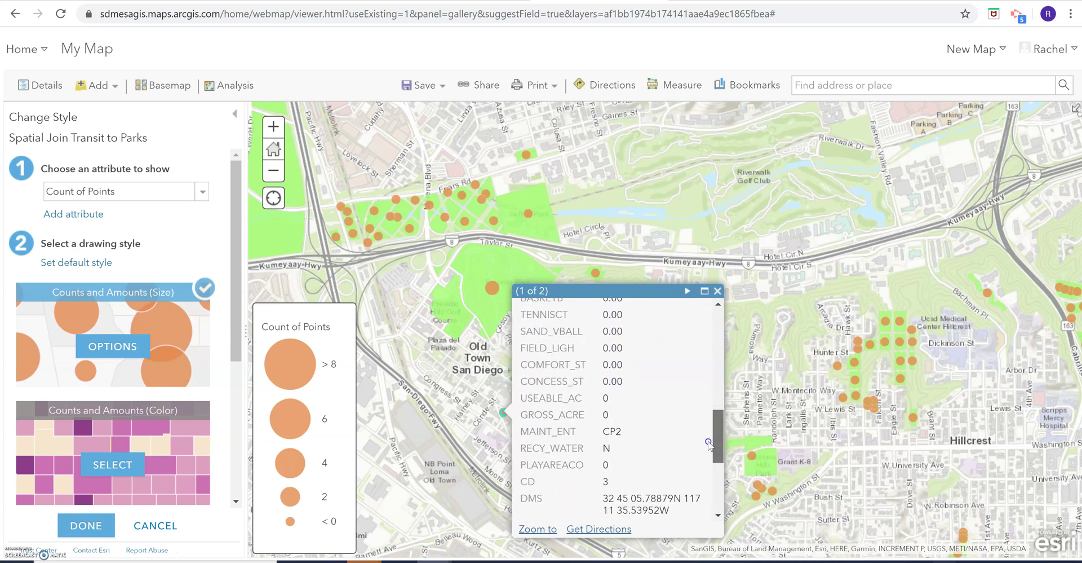
{"action": "scroll", "coordinate": [701, 479], "scroll_direction": "down", "scroll_amount": 2}
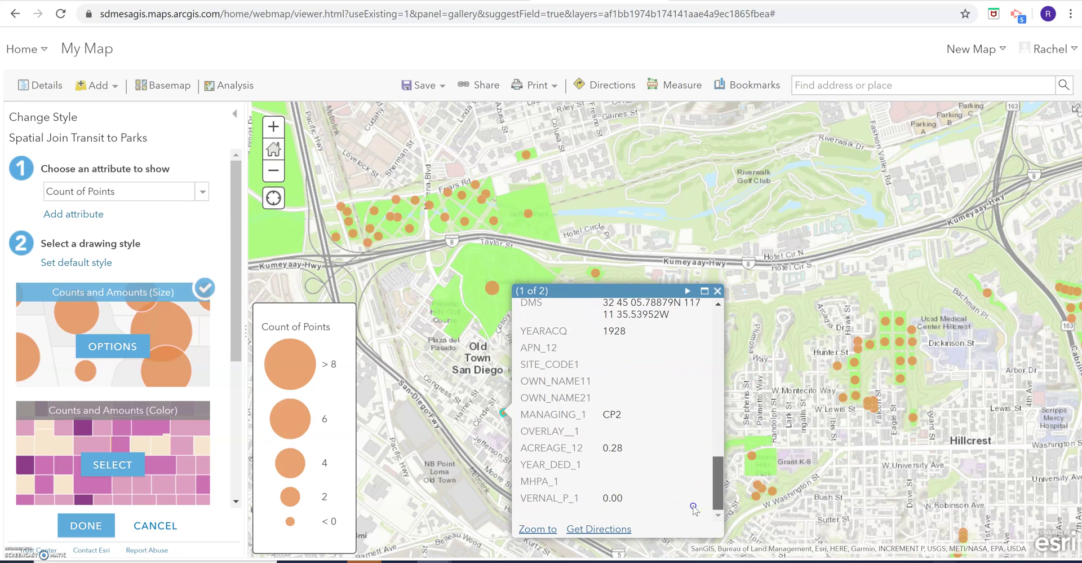
{"action": "left_click", "coordinate": [717, 291]}
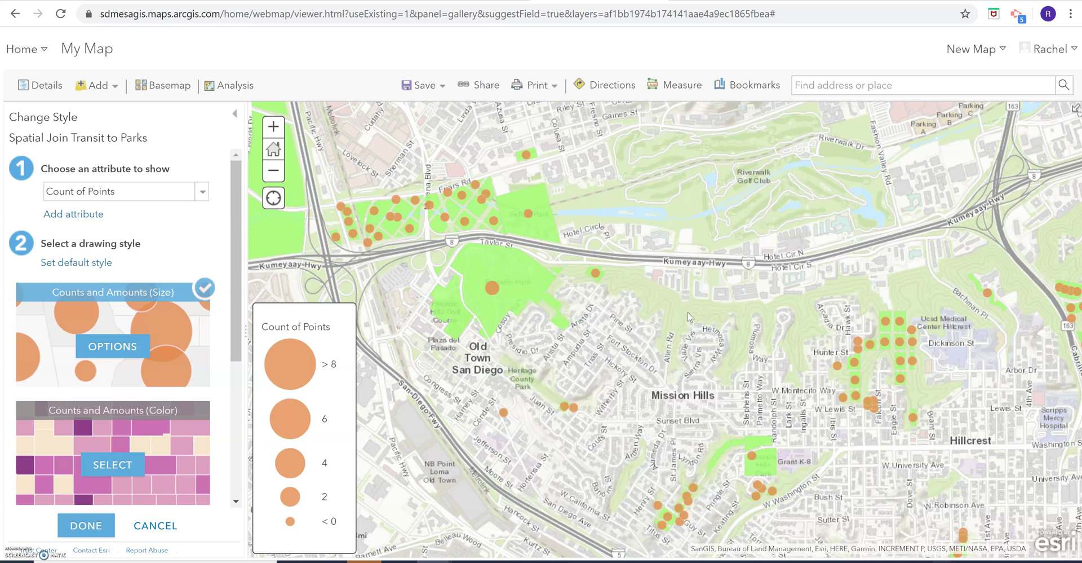
Inspect the attributes of a park near Hunter St, west of Hillcrest, and close the layer's style settings
{"action": "left_click", "coordinate": [856, 378]}
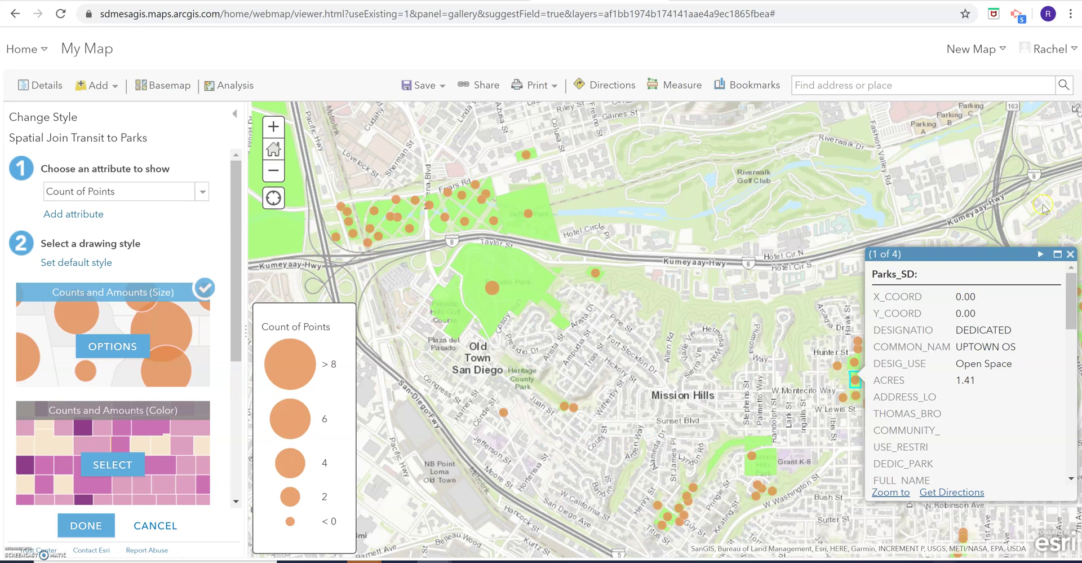
{"action": "left_click", "coordinate": [1070, 254]}
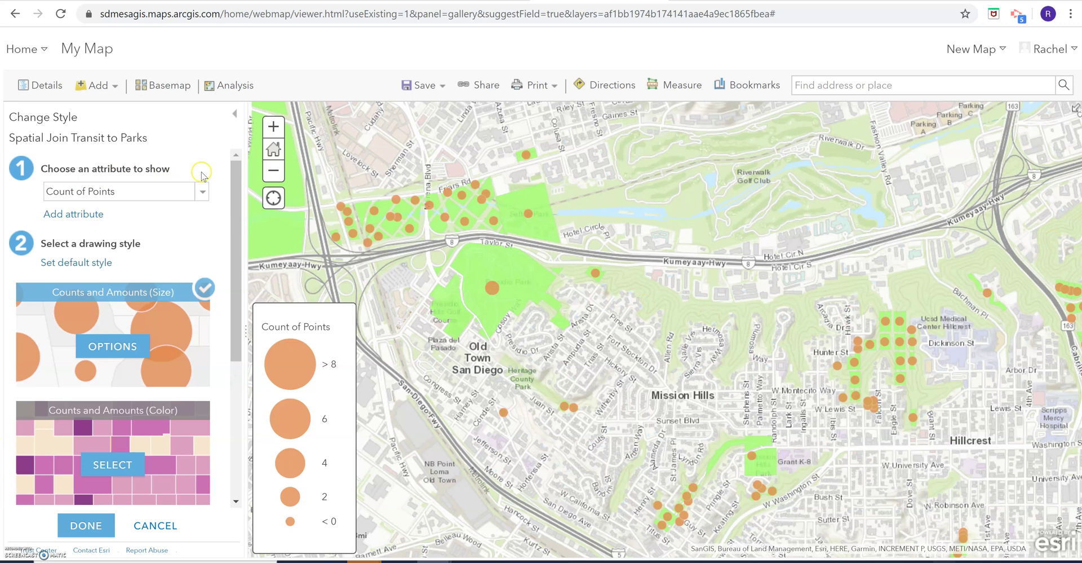
{"action": "left_click", "coordinate": [82, 530]}
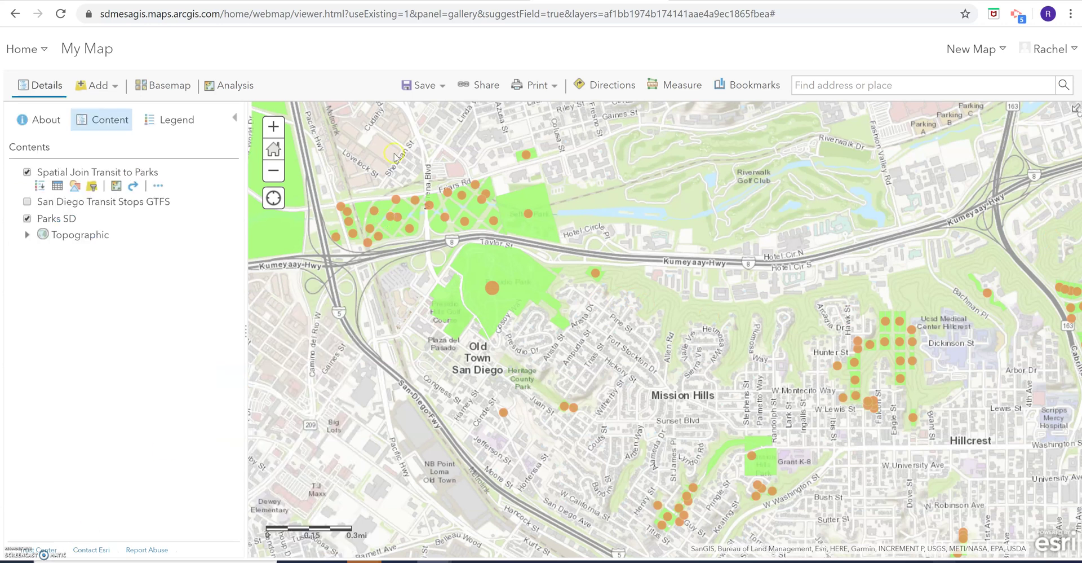
Set the Spatial Join Transit to Parks layer to its default drawing style for Count of Points and finish styling
{"action": "left_click", "coordinate": [75, 185]}
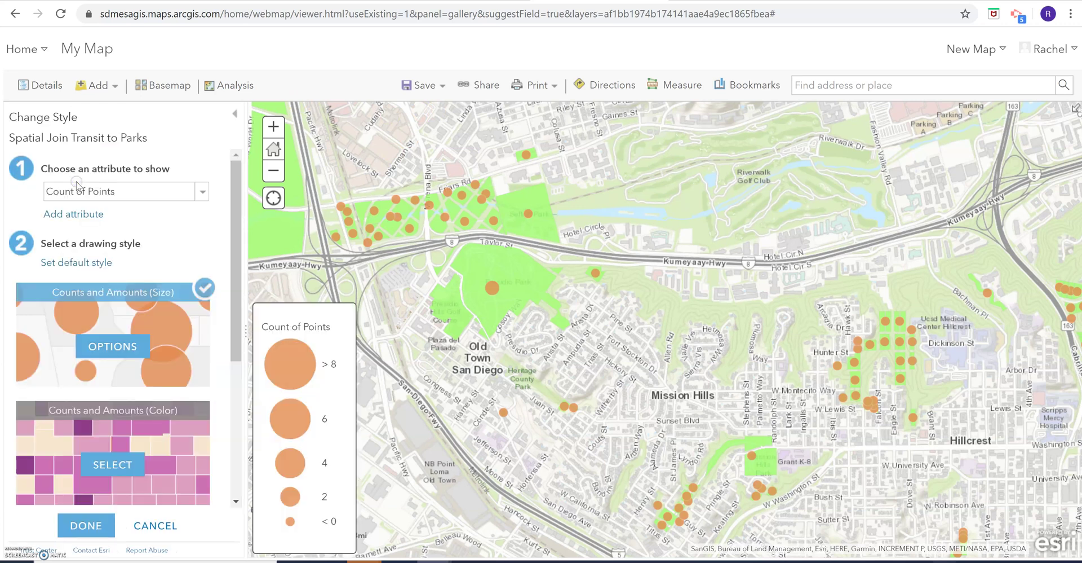
{"action": "left_click", "coordinate": [78, 262]}
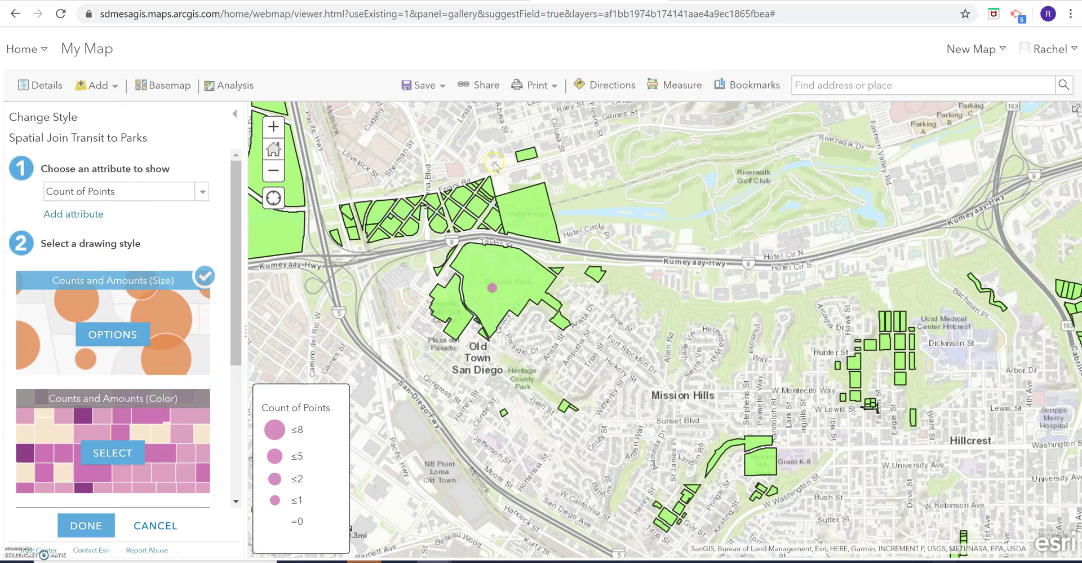
{"action": "scroll", "coordinate": [494, 165], "scroll_direction": "down", "scroll_amount": 2}
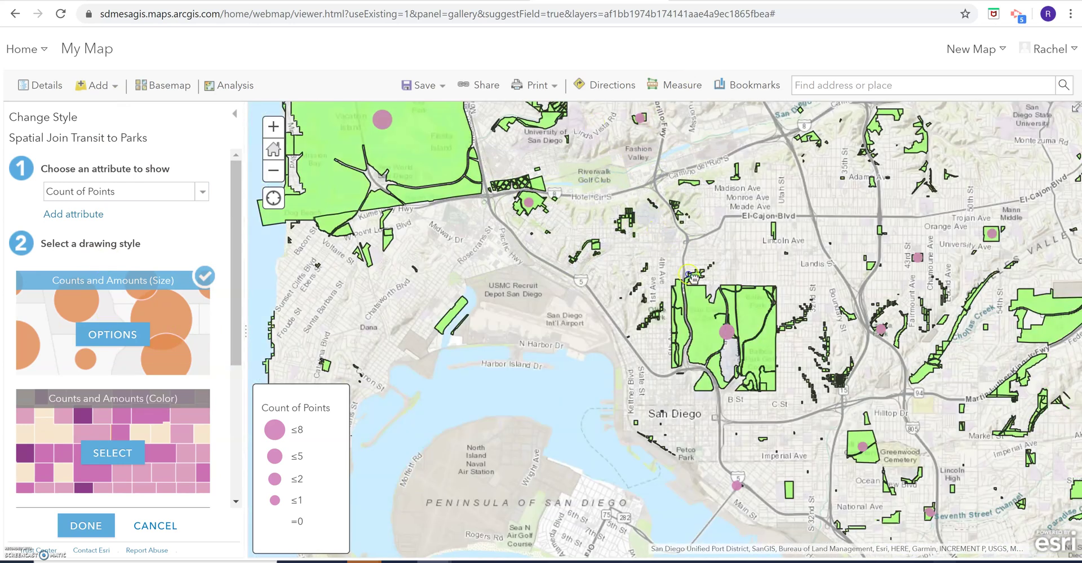
{"action": "left_click_drag", "start_coordinate": [690, 275], "coordinate": [742, 350]}
{"action": "left_click", "coordinate": [101, 527]}
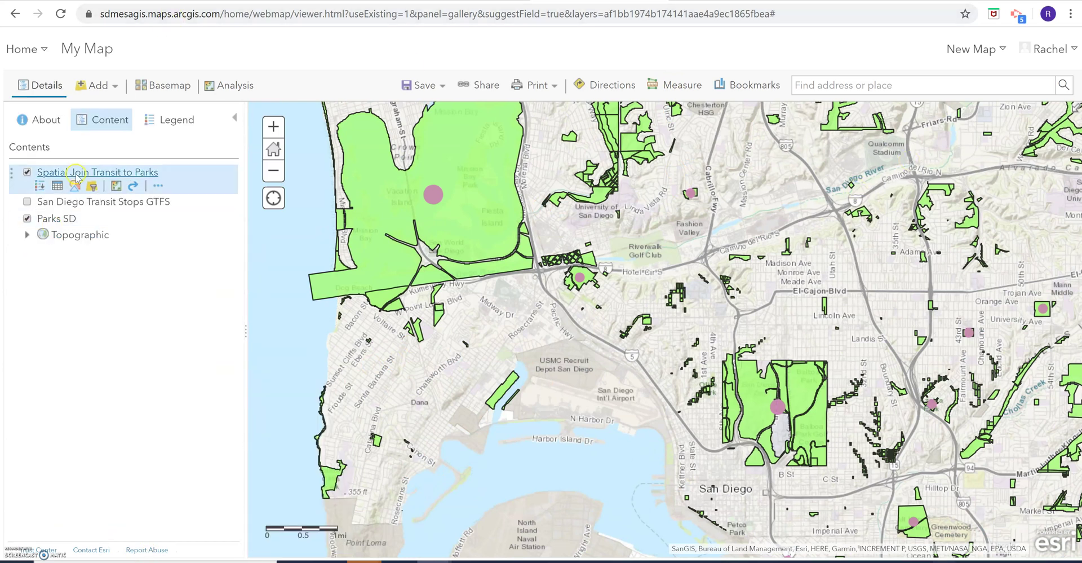
Show the Count of Points legend under the Spatial Join Transit to Parks layer in the contents
{"action": "left_click", "coordinate": [75, 186]}
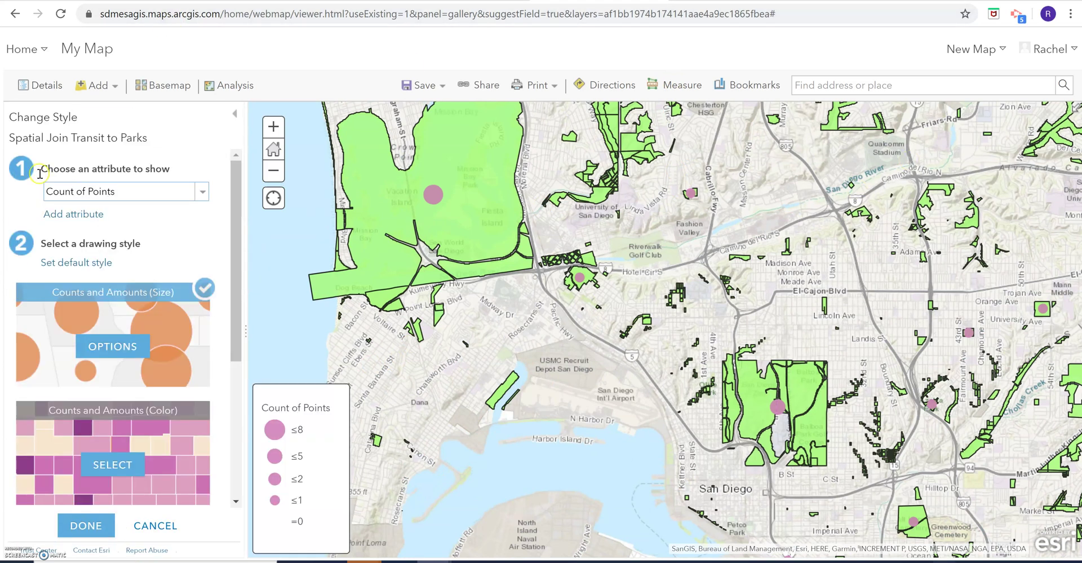
{"action": "left_click", "coordinate": [150, 525]}
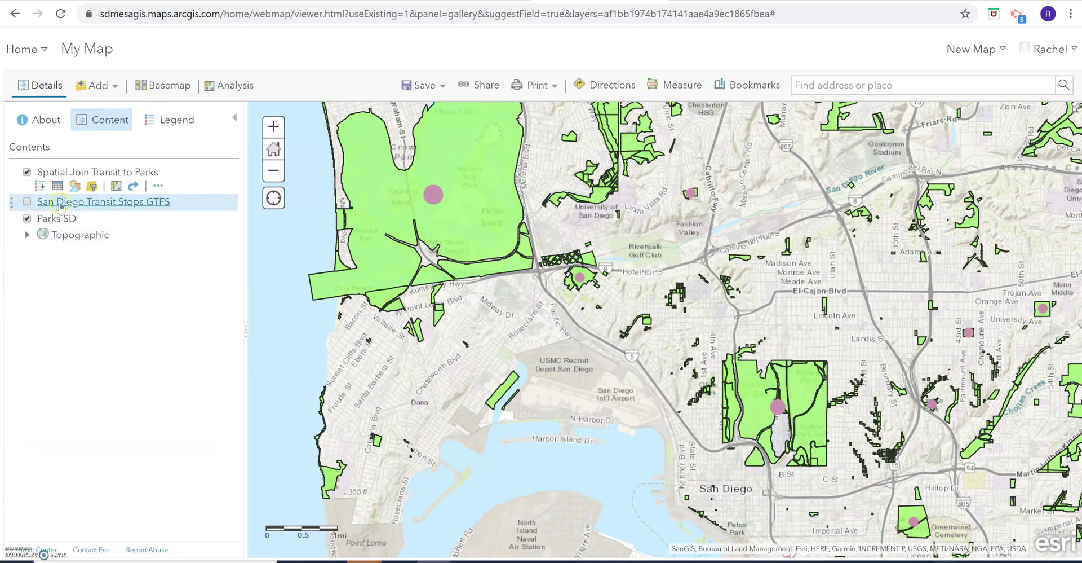
{"action": "left_click", "coordinate": [41, 186]}
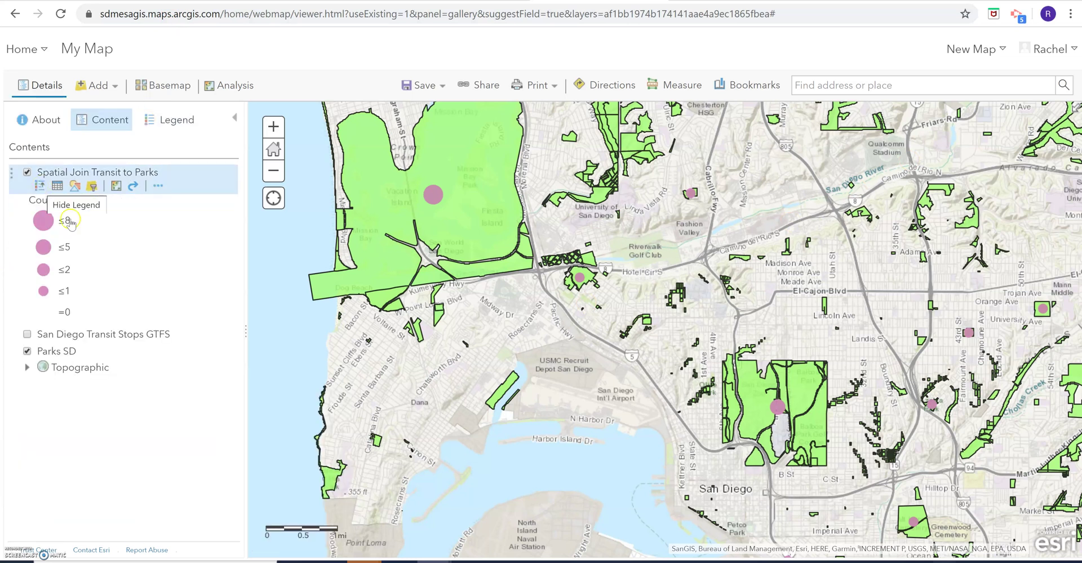
Compare the stop-count circles across San Diego with the legend, including the large circle over Mission Bay
{"action": "left_click_drag", "start_coordinate": [800, 219], "coordinate": [716, 378]}
{"action": "scroll", "coordinate": [723, 333], "scroll_direction": "down", "scroll_amount": 2}
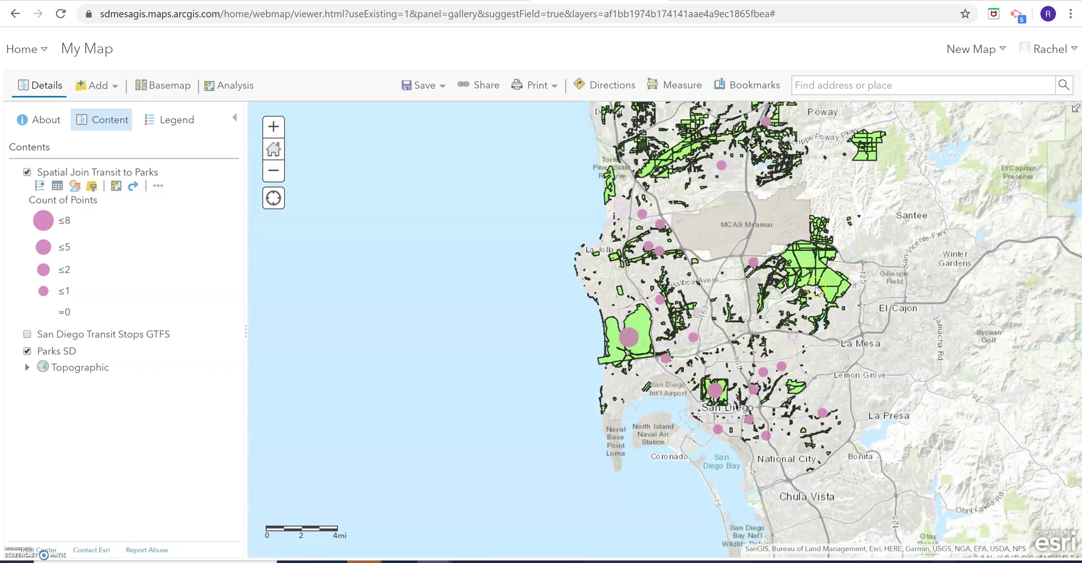
{"action": "left_click", "coordinate": [630, 336]}
{"action": "left_click_drag", "start_coordinate": [841, 220], "coordinate": [780, 320]}
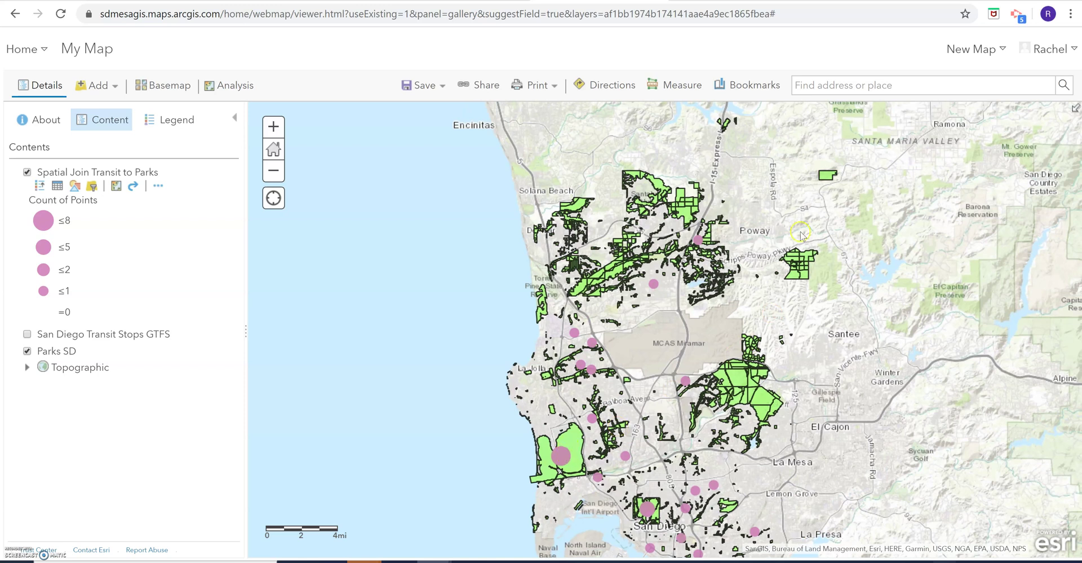
Inspect the attributes of a parcel in the open-space park southeast of Poway, and close its details
{"action": "scroll", "coordinate": [801, 285], "scroll_direction": "up", "scroll_amount": 3}
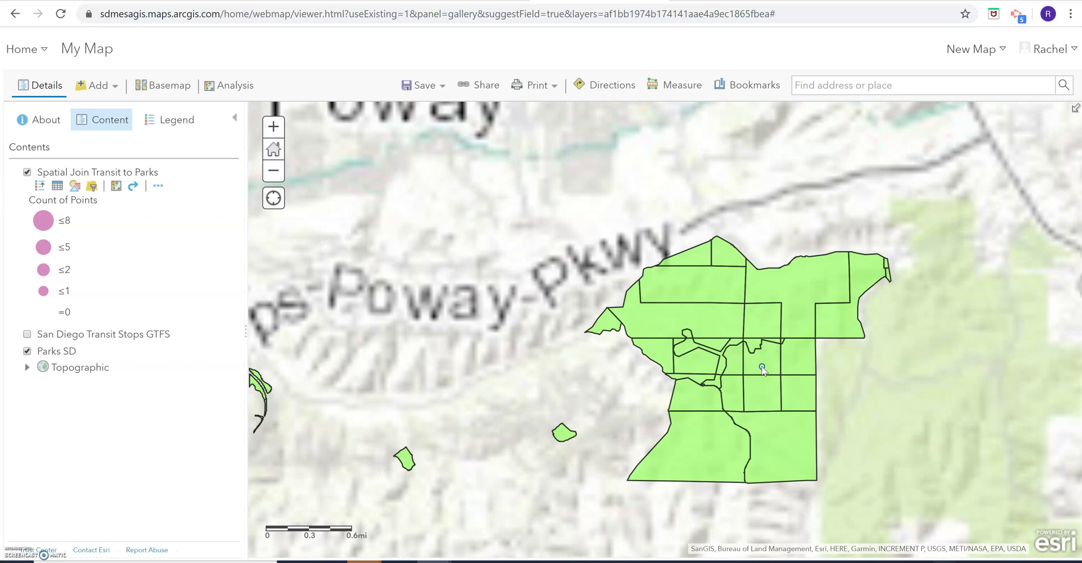
{"action": "left_click", "coordinate": [762, 368]}
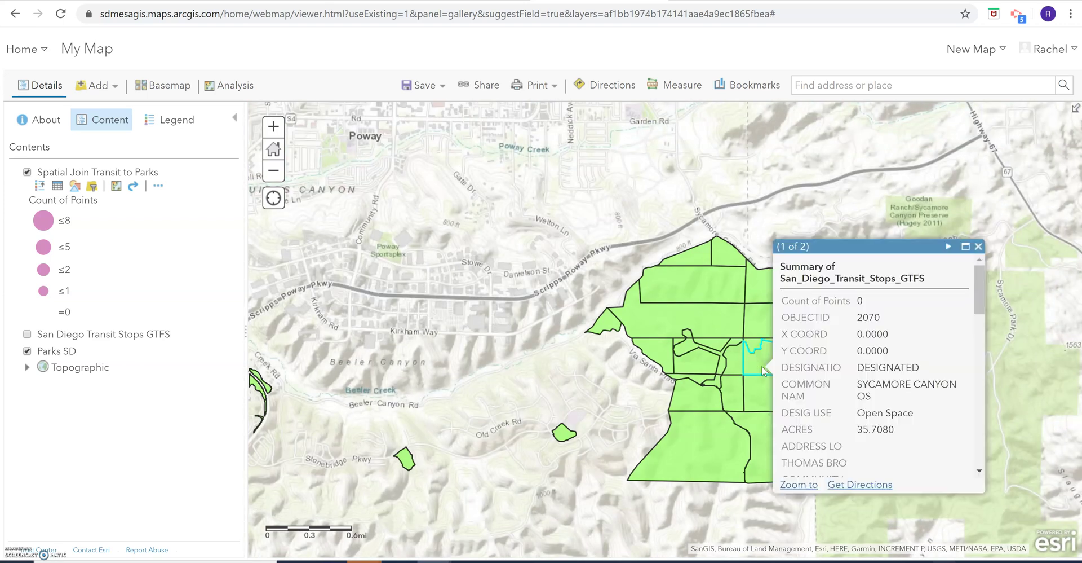
{"action": "scroll", "coordinate": [893, 346], "scroll_direction": "down", "scroll_amount": 1}
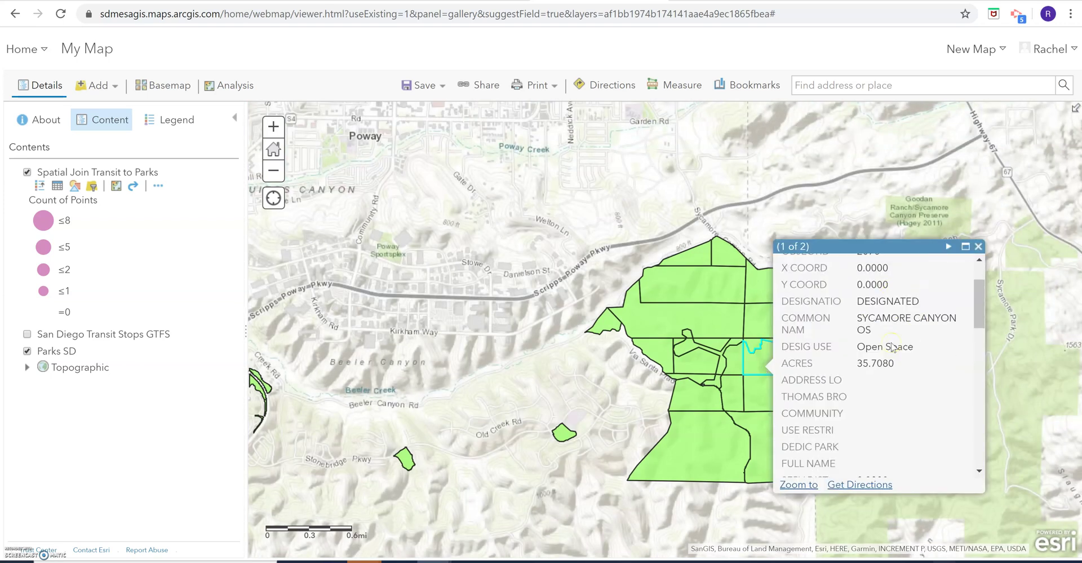
{"action": "left_click", "coordinate": [979, 246]}
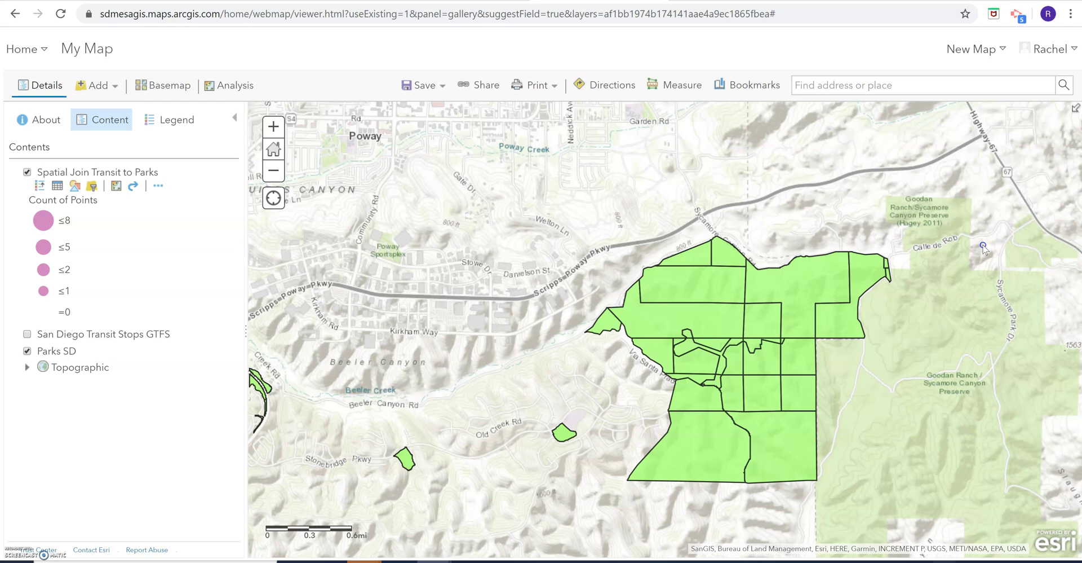
Examine the parks around Mission Gorge and Cowles Mountain for stop-count circles
{"action": "scroll", "coordinate": [383, 537], "scroll_direction": "down", "scroll_amount": 2}
{"action": "left_click_drag", "start_coordinate": [414, 396], "coordinate": [775, 152]}
{"action": "left_click_drag", "start_coordinate": [659, 387], "coordinate": [643, 128]}
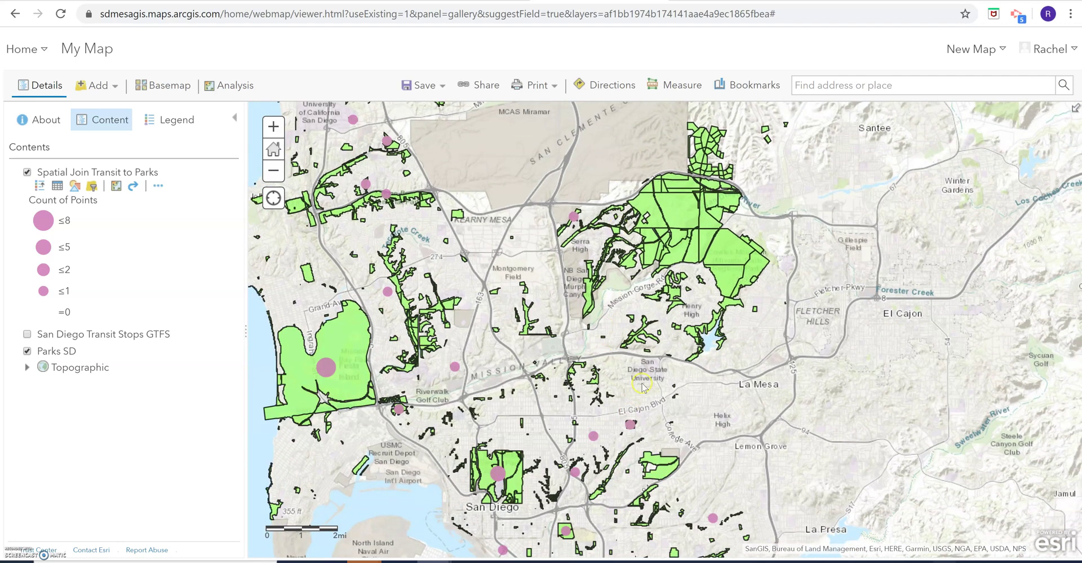
{"action": "scroll", "coordinate": [665, 275], "scroll_direction": "up", "scroll_amount": 2}
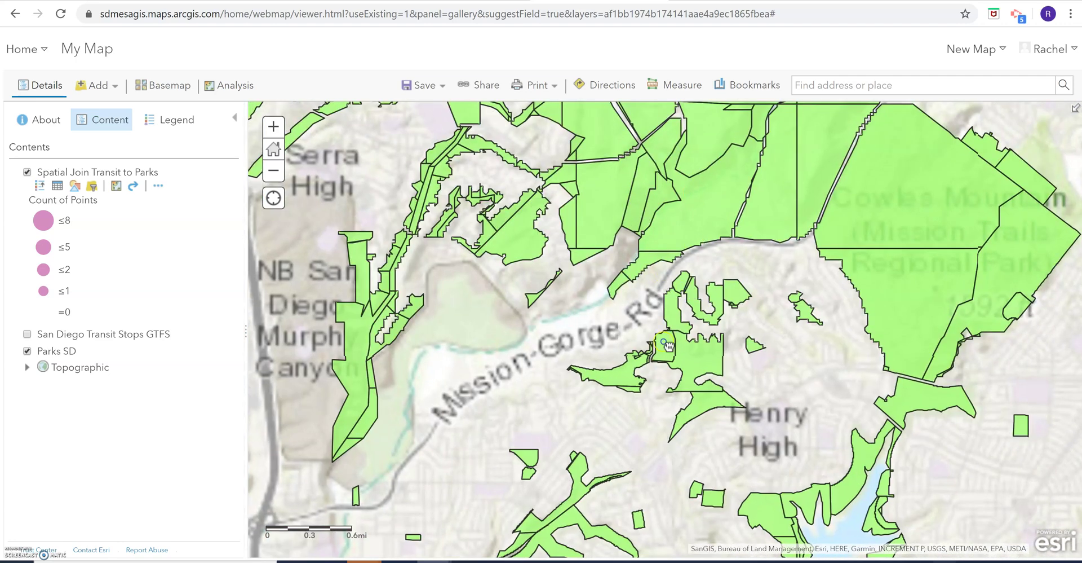
{"action": "left_click_drag", "start_coordinate": [658, 141], "coordinate": [656, 395]}
{"action": "scroll", "coordinate": [755, 377], "scroll_direction": "up", "scroll_amount": 1}
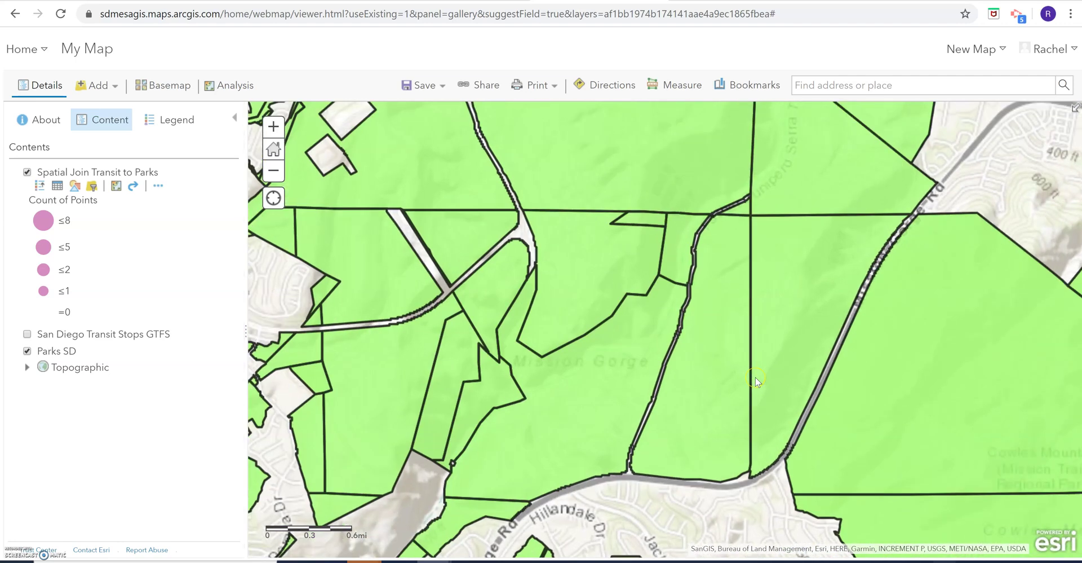
{"action": "scroll", "coordinate": [755, 377], "scroll_direction": "down", "scroll_amount": 2}
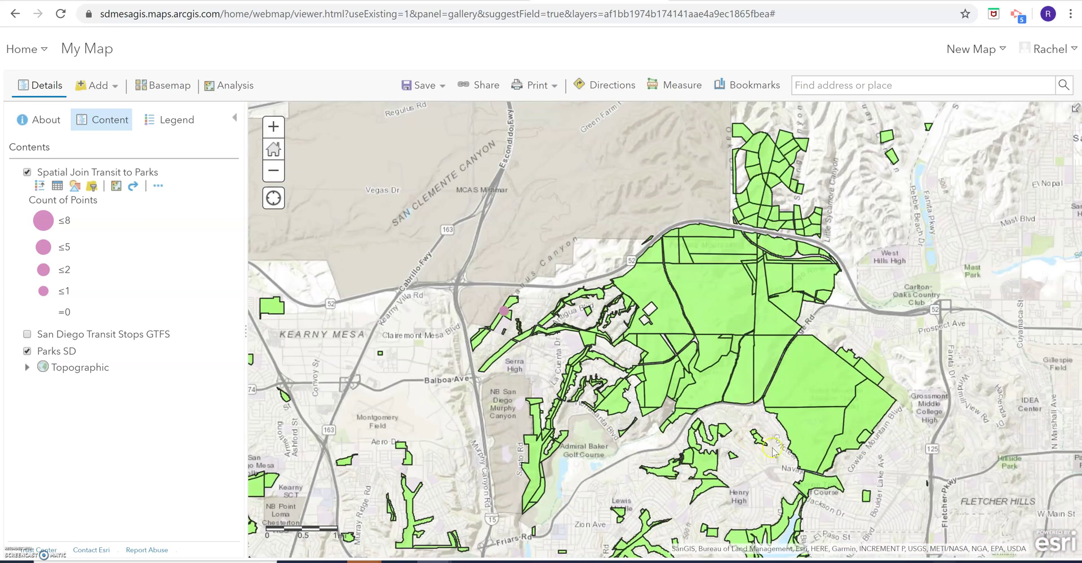
Inspect the attributes of the park with a stop-count circle north of Serra High, and close its details
{"action": "left_click_drag", "start_coordinate": [758, 417], "coordinate": [750, 388]}
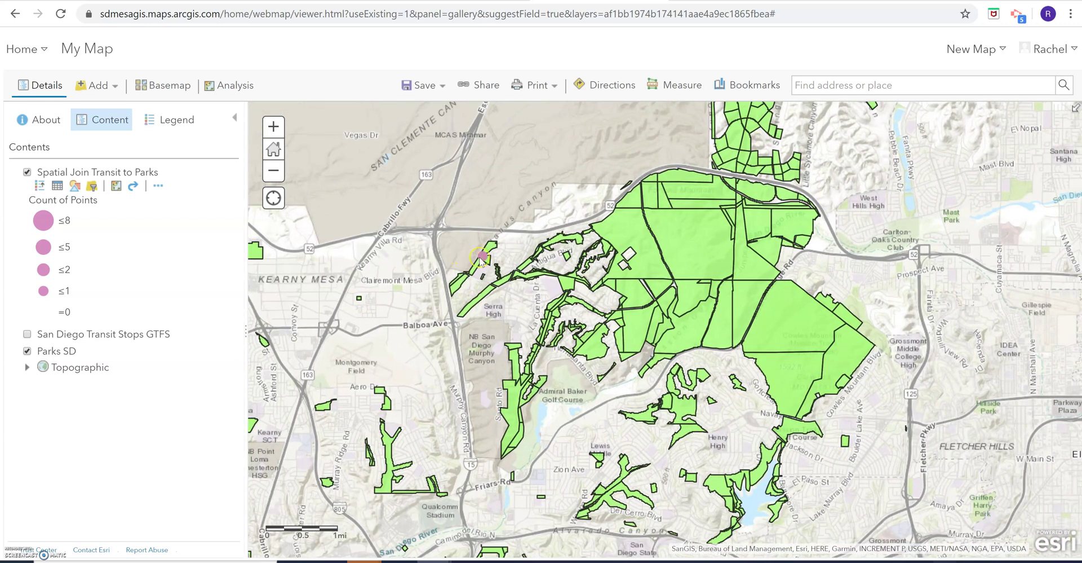
{"action": "left_click", "coordinate": [482, 256]}
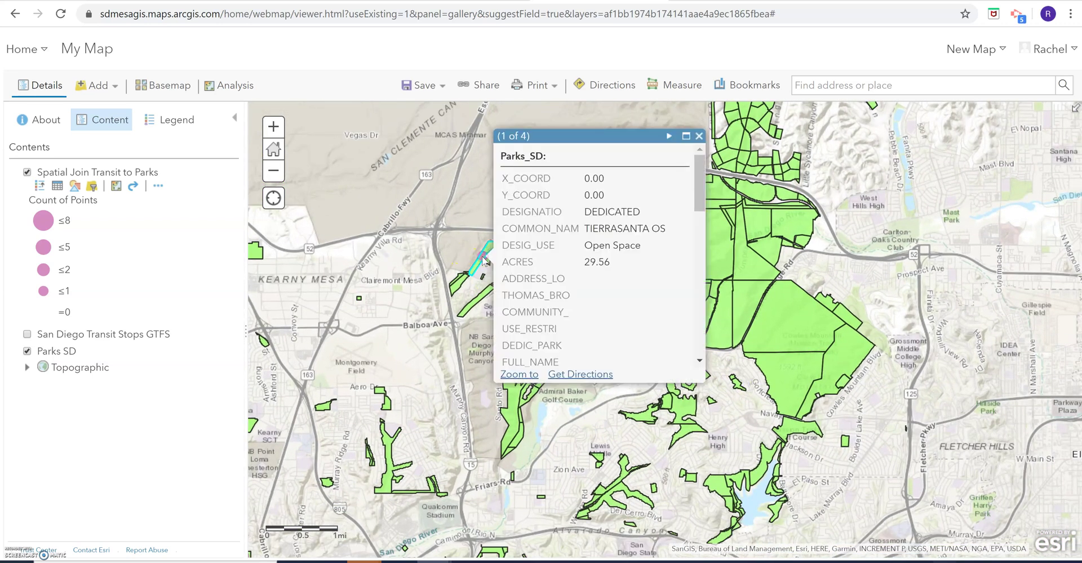
{"action": "left_click", "coordinate": [699, 136]}
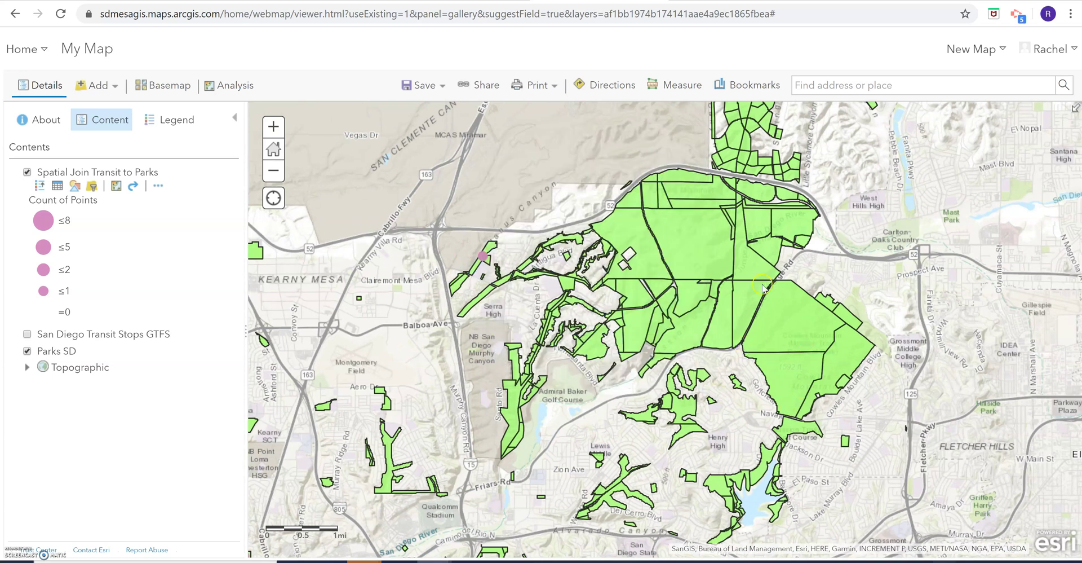
Show the San Diego Transit Stops GTFS layer to compare stops with the Mission Gorge parks, and hide it again
{"action": "left_click", "coordinate": [27, 336]}
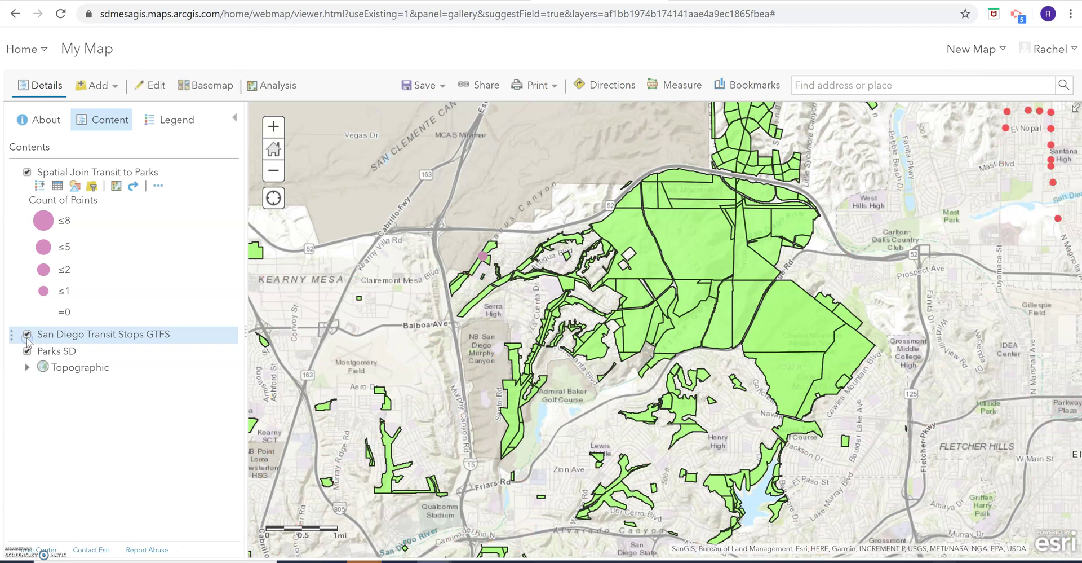
{"action": "left_click", "coordinate": [1058, 199]}
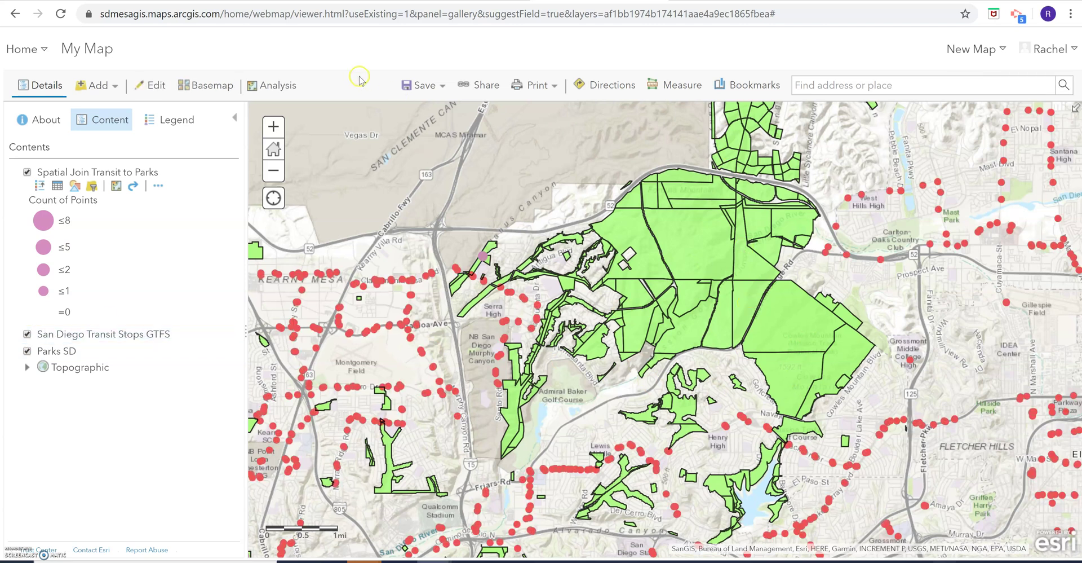
{"action": "left_click", "coordinate": [27, 333]}
{"action": "scroll", "coordinate": [578, 159], "scroll_direction": "down", "scroll_amount": 2}
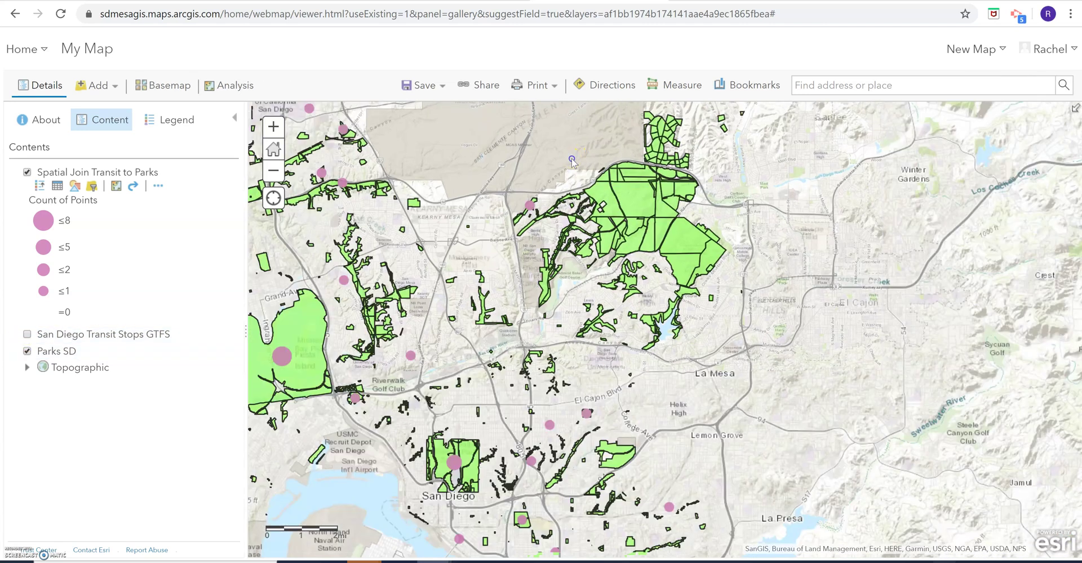